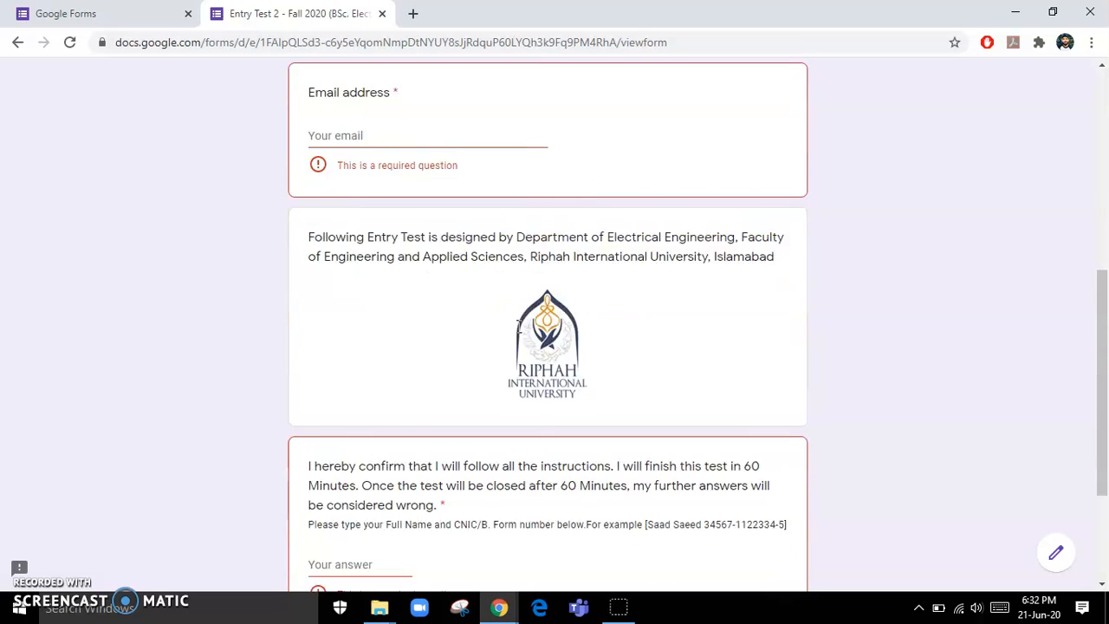
- Scroll through the Entry Test 2 live form, then return to the Google Forms home page
{"action": "scroll", "coordinate": [517, 326], "scroll_direction": "up", "scroll_amount": 10}
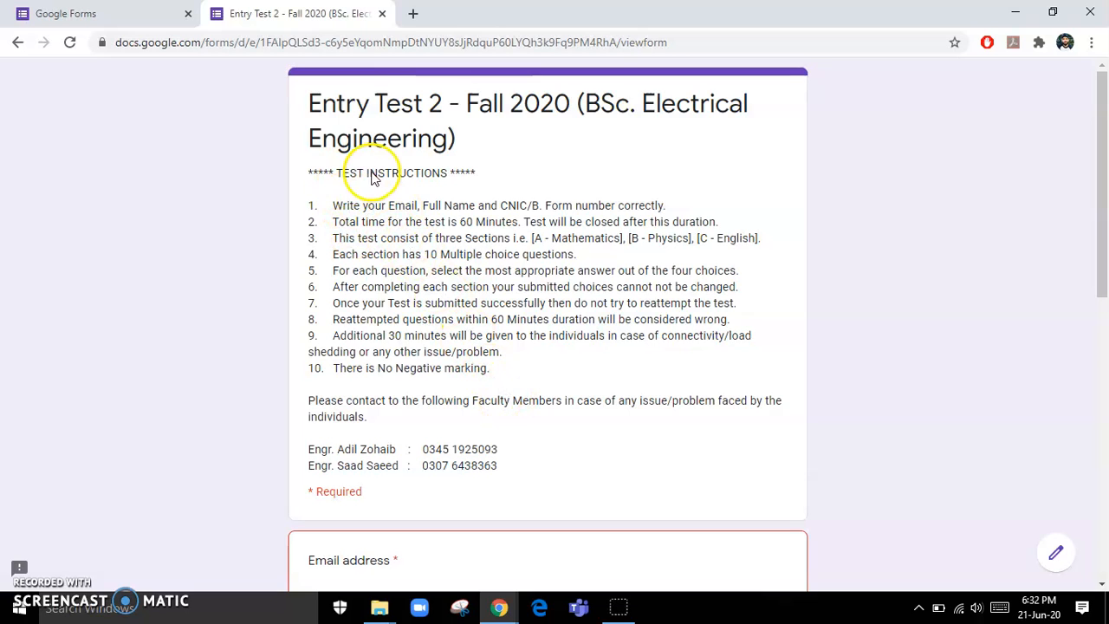
{"action": "scroll", "coordinate": [481, 336], "scroll_direction": "down", "scroll_amount": 3}
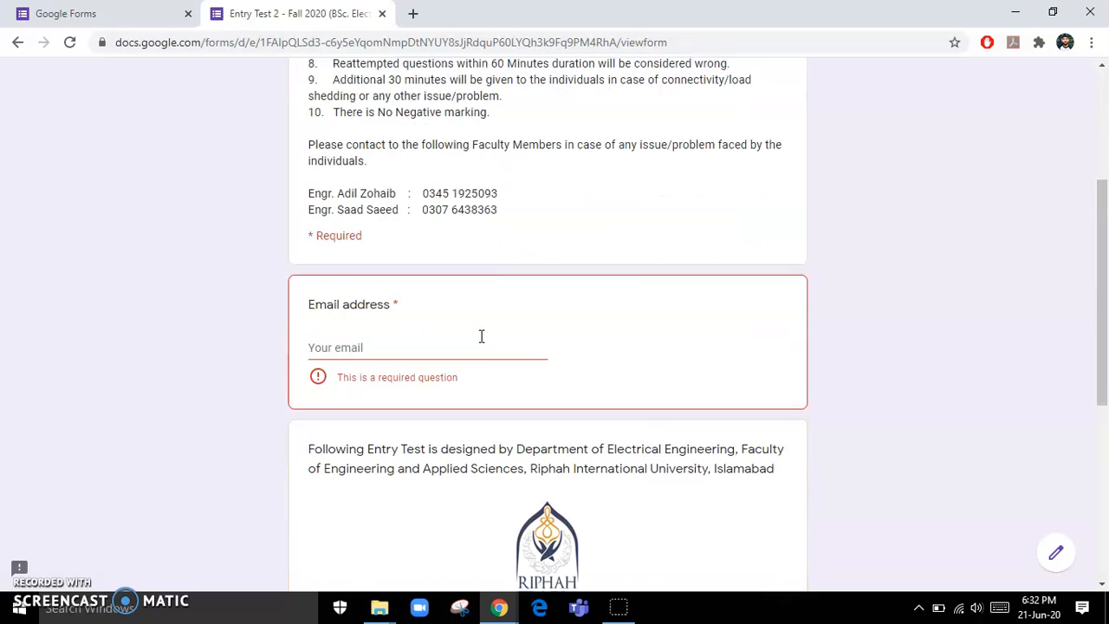
{"action": "scroll", "coordinate": [464, 314], "scroll_direction": "down", "scroll_amount": 2}
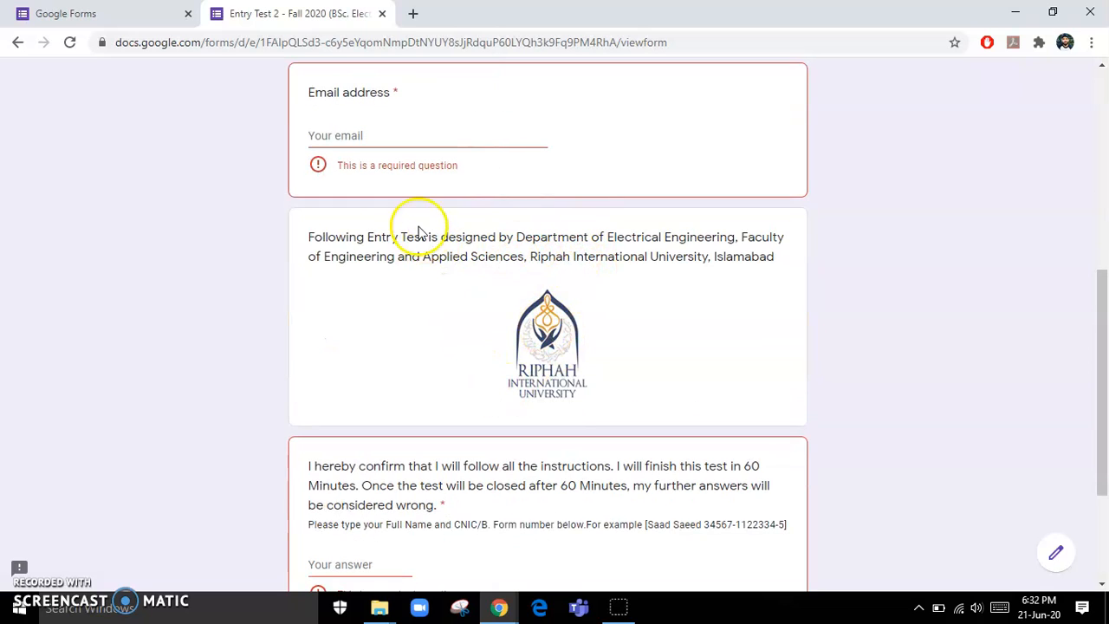
{"action": "scroll", "coordinate": [499, 256], "scroll_direction": "down", "scroll_amount": 1}
{"action": "scroll", "coordinate": [499, 256], "scroll_direction": "down", "scroll_amount": 2}
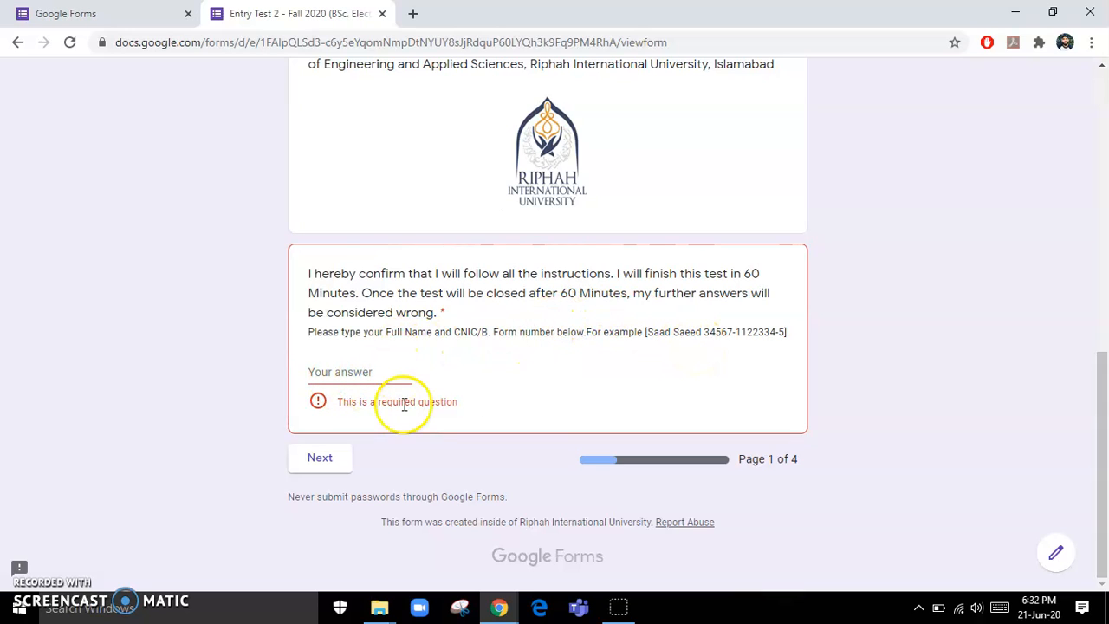
{"action": "left_click", "coordinate": [97, 14]}
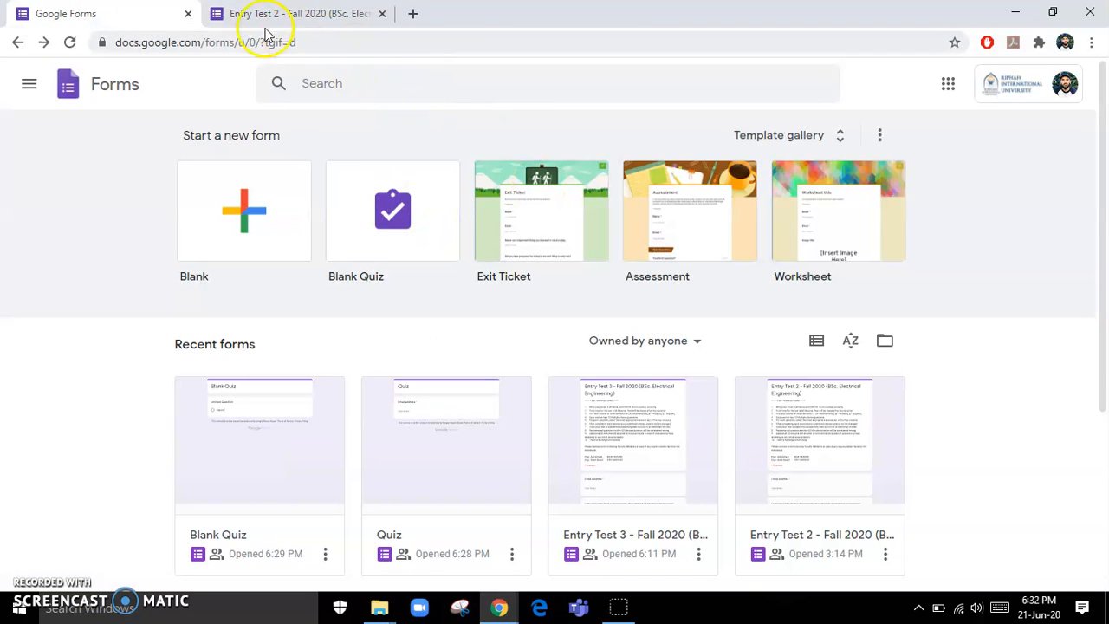
- Create a new blank quiz and change its form title to 'Entry Test'
{"action": "left_click", "coordinate": [387, 178]}
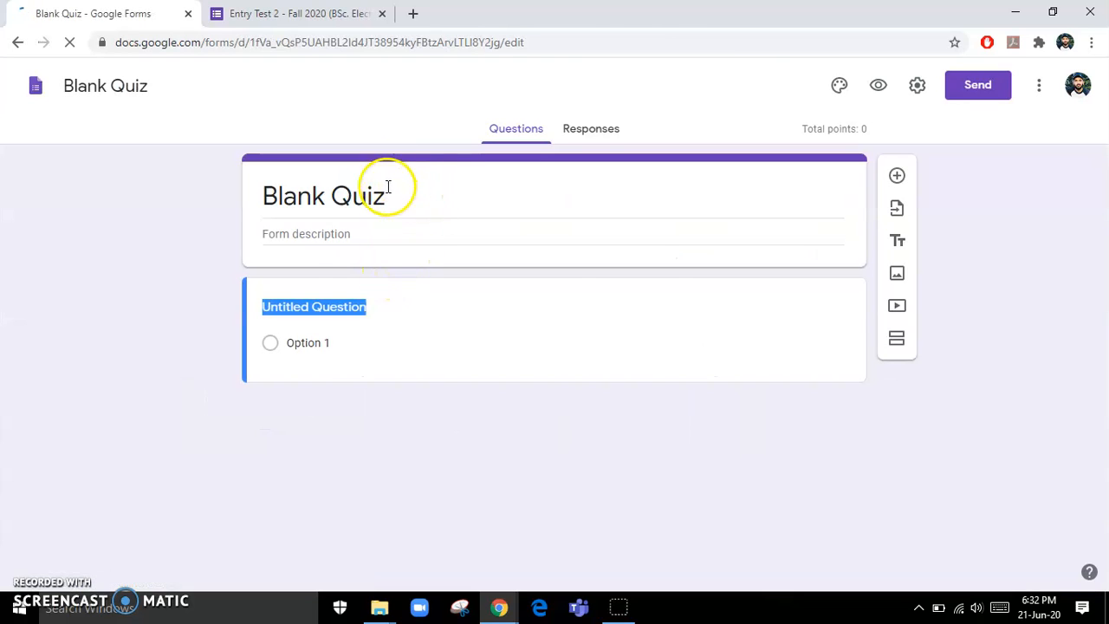
{"action": "left_click", "coordinate": [348, 16]}
{"action": "scroll", "coordinate": [488, 173], "scroll_direction": "up", "scroll_amount": 15}
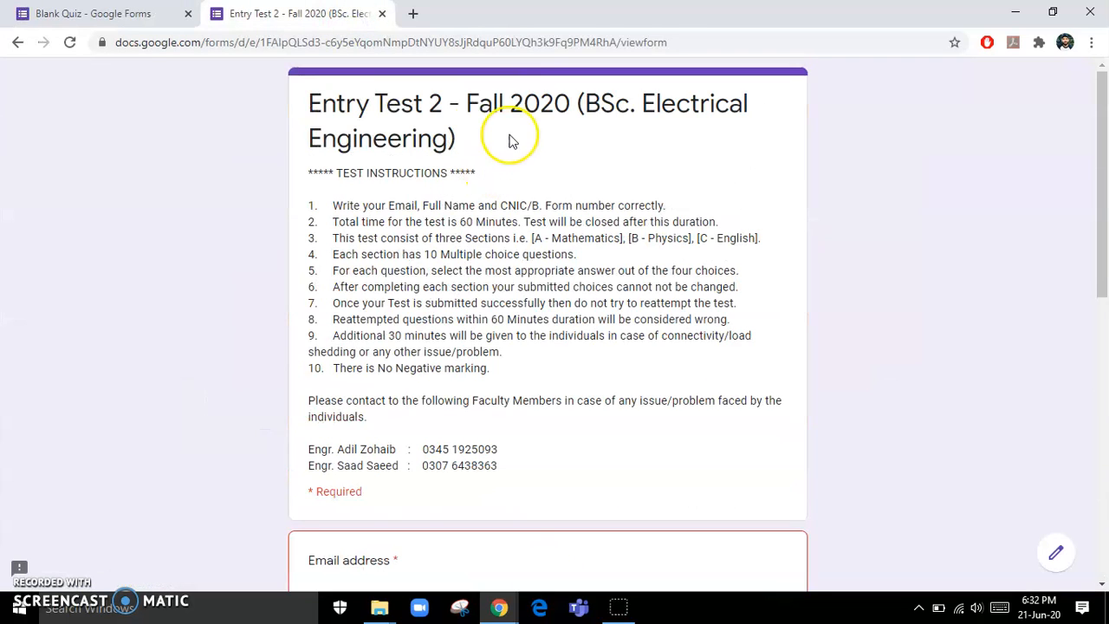
{"action": "left_click_drag", "start_coordinate": [310, 102], "coordinate": [479, 147]}
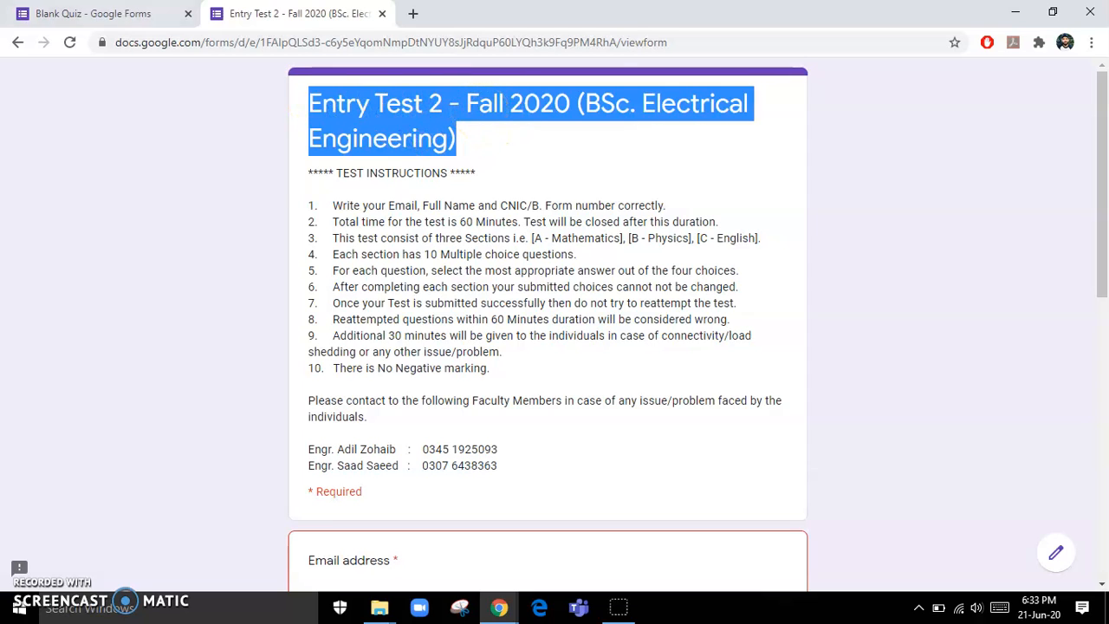
{"action": "left_click", "coordinate": [80, 14]}
{"action": "left_click", "coordinate": [410, 191]}
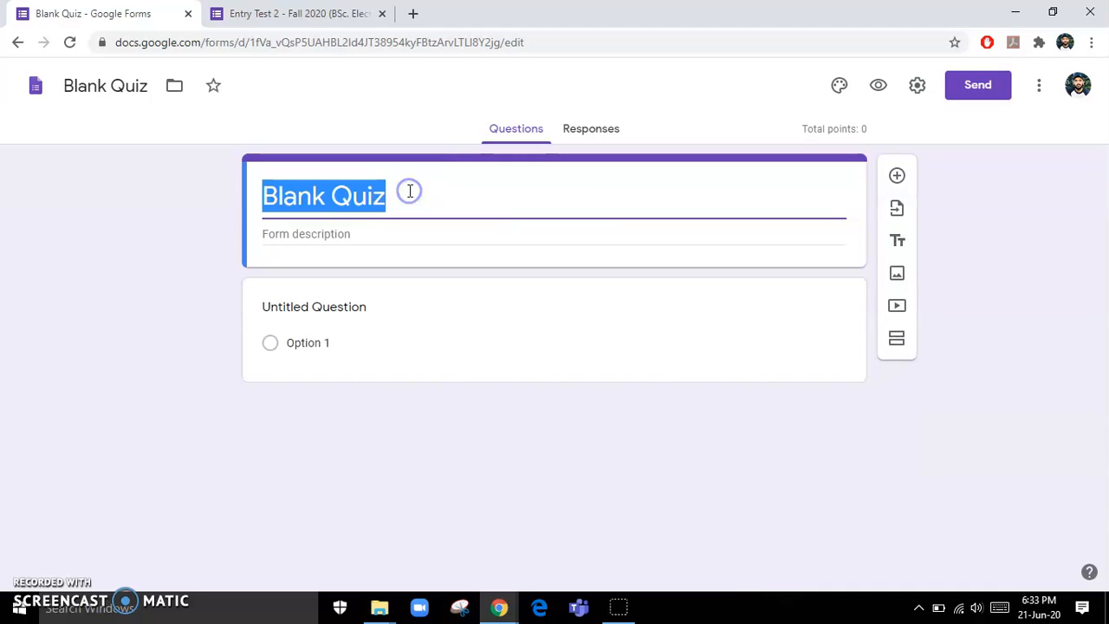
{"action": "type", "text": "En"}
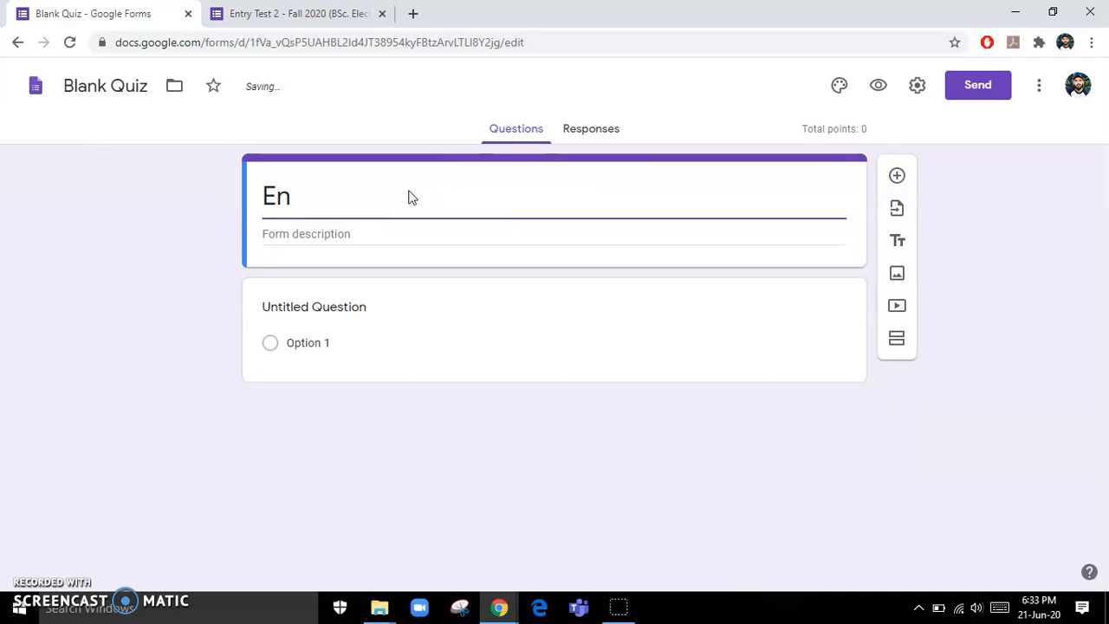
{"action": "type", "text": "try Test"}
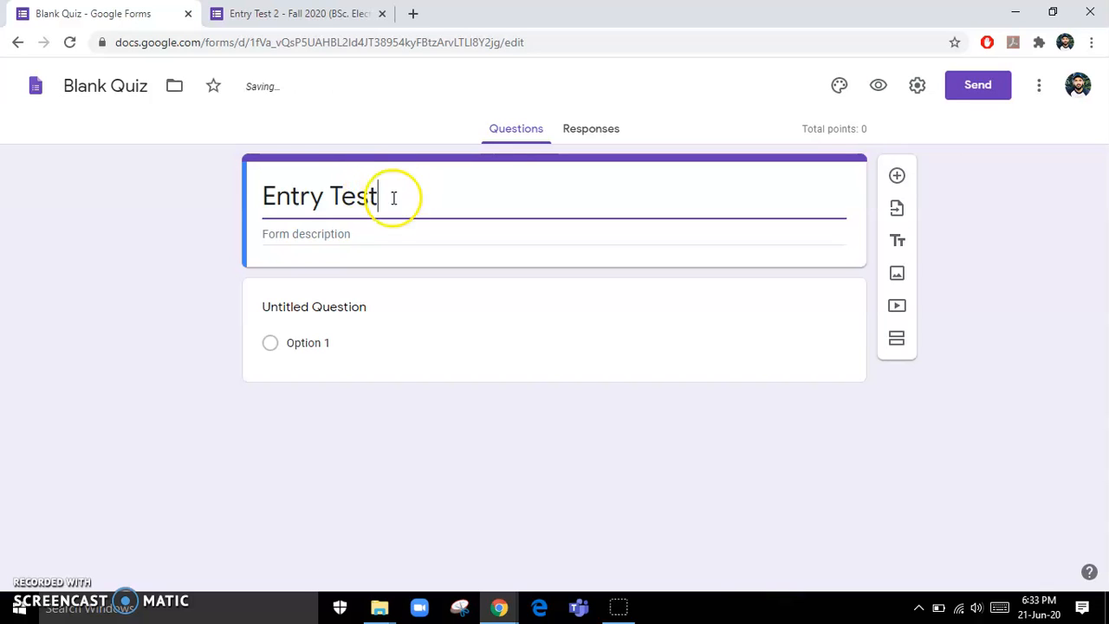
- Rename the quiz document to 'Entry Test'
{"action": "left_click", "coordinate": [129, 90]}
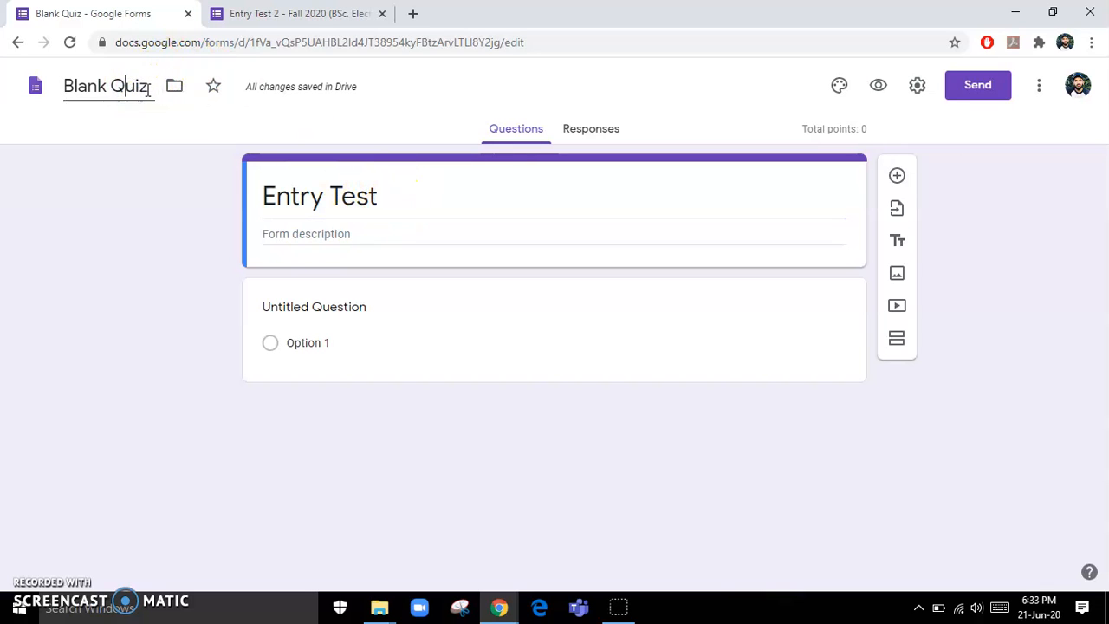
{"action": "key", "text": "ctrl+a"}
{"action": "type", "text": "Entery"}
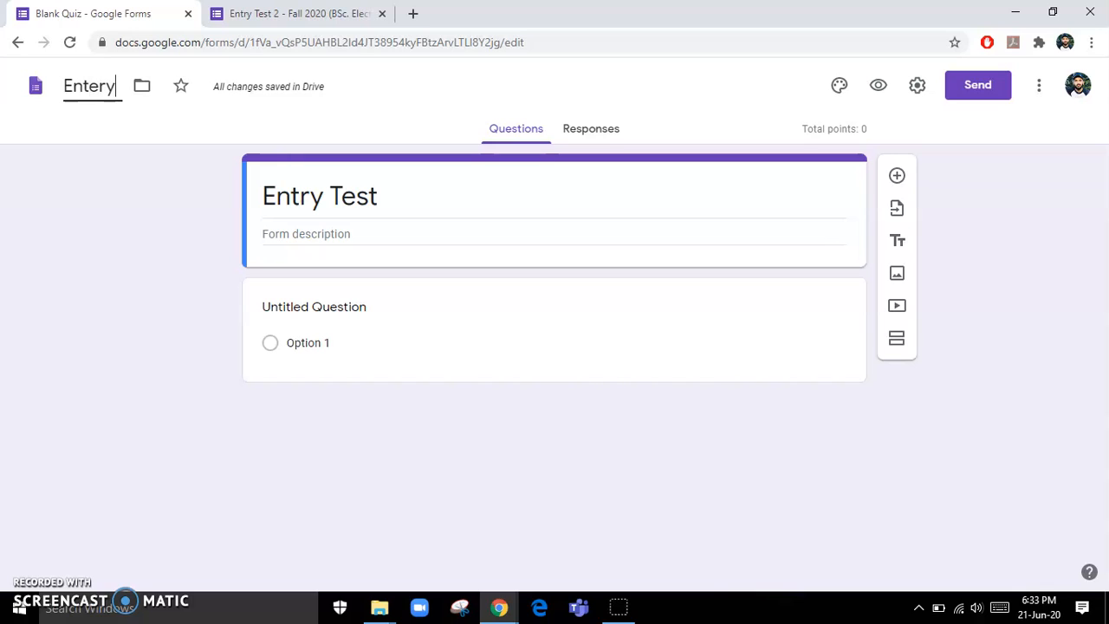
{"action": "key", "text": "BackSpace"}
{"action": "key", "text": "BackSpace"}
{"action": "key", "text": "BackSpace"}
{"action": "type", "text": "r"}
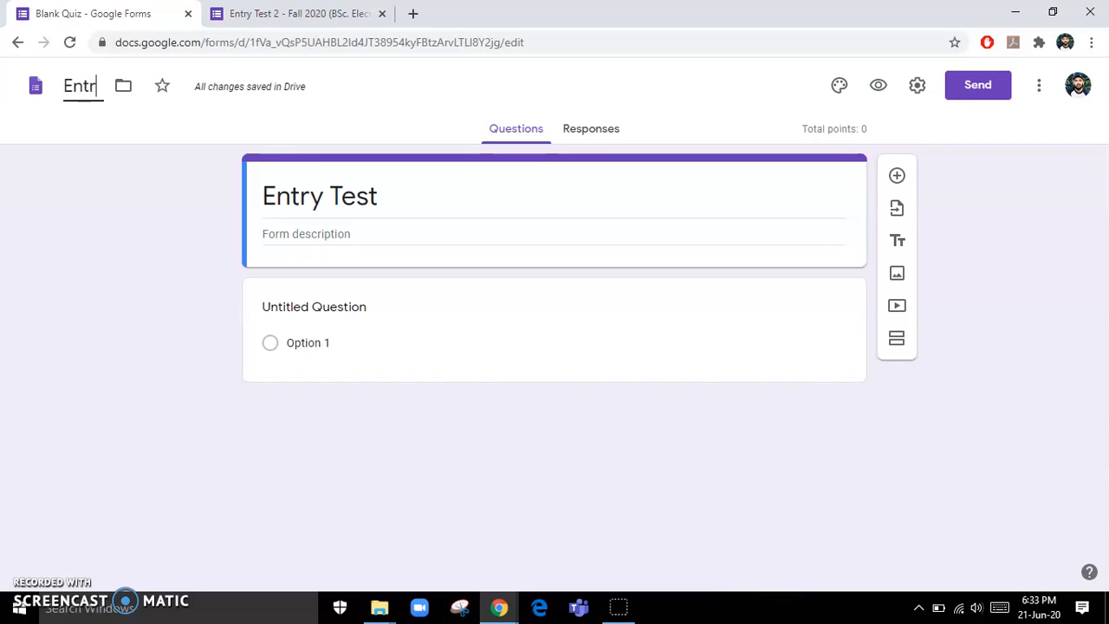
{"action": "type", "text": "y Test"}
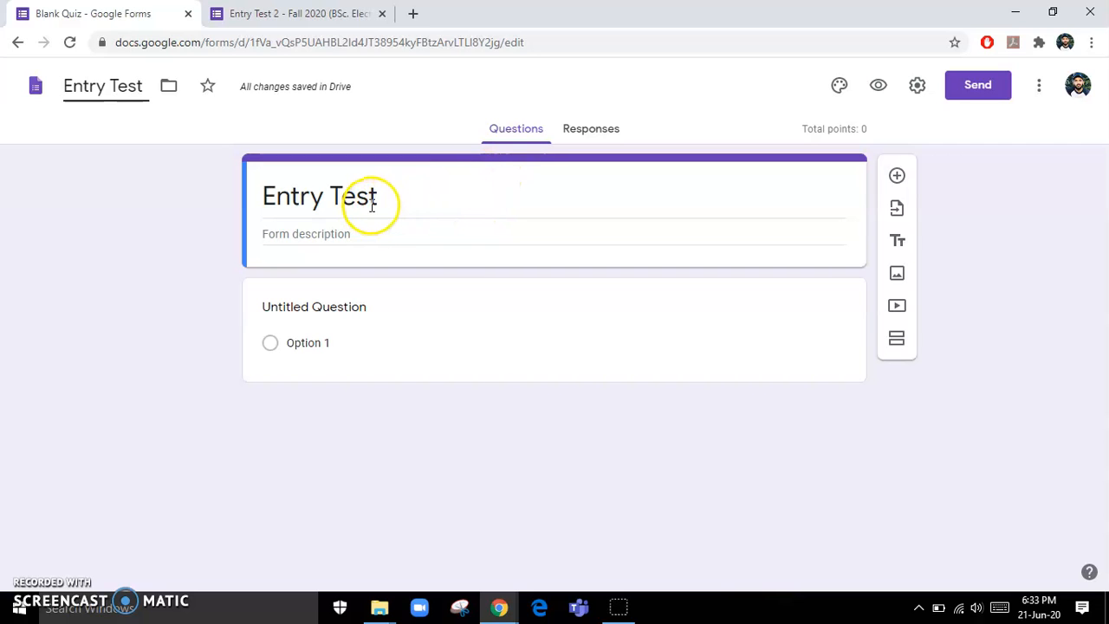
- Copy the ten-point test instructions and contact details from Entry Test 2 into the quiz description
{"action": "left_click", "coordinate": [348, 232]}
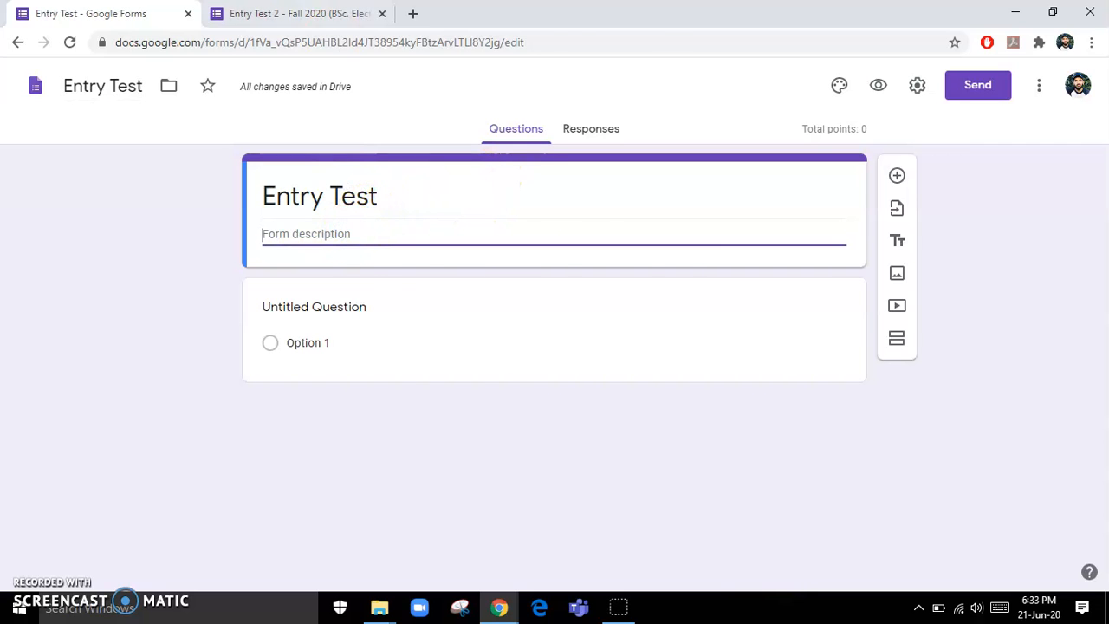
{"action": "left_click", "coordinate": [295, 13]}
{"action": "left_click_drag", "start_coordinate": [505, 465], "coordinate": [324, 173]}
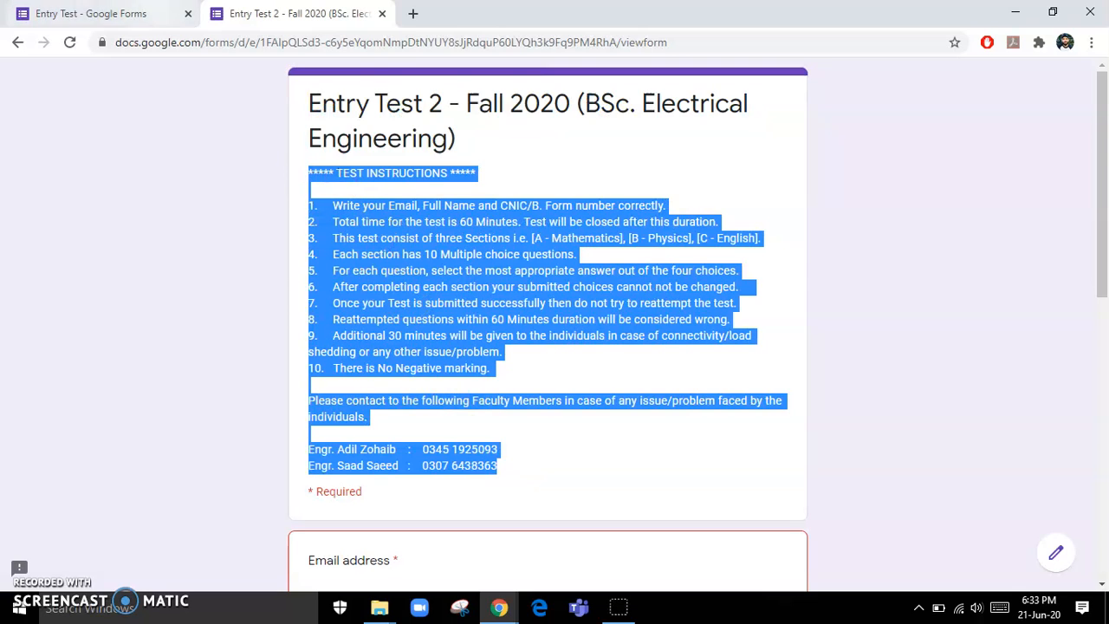
{"action": "left_click", "coordinate": [104, 13]}
{"action": "left_click", "coordinate": [369, 227]}
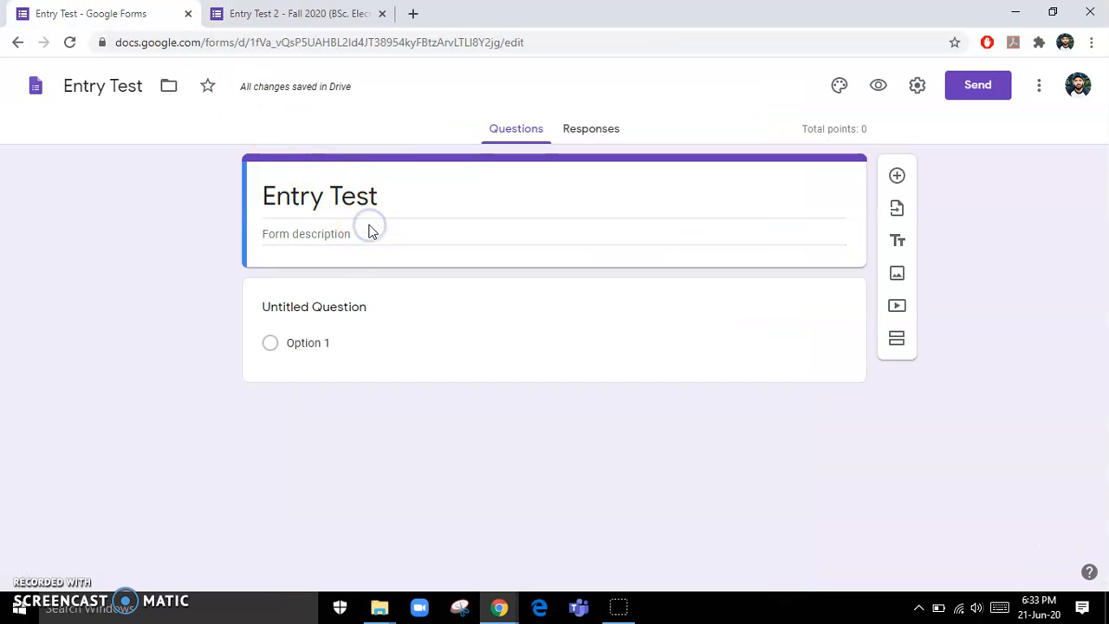
{"action": "key", "text": "ctrl+v"}
{"action": "scroll", "coordinate": [512, 420], "scroll_direction": "down", "scroll_amount": 1}
{"action": "scroll", "coordinate": [512, 420], "scroll_direction": "up", "scroll_amount": 1}
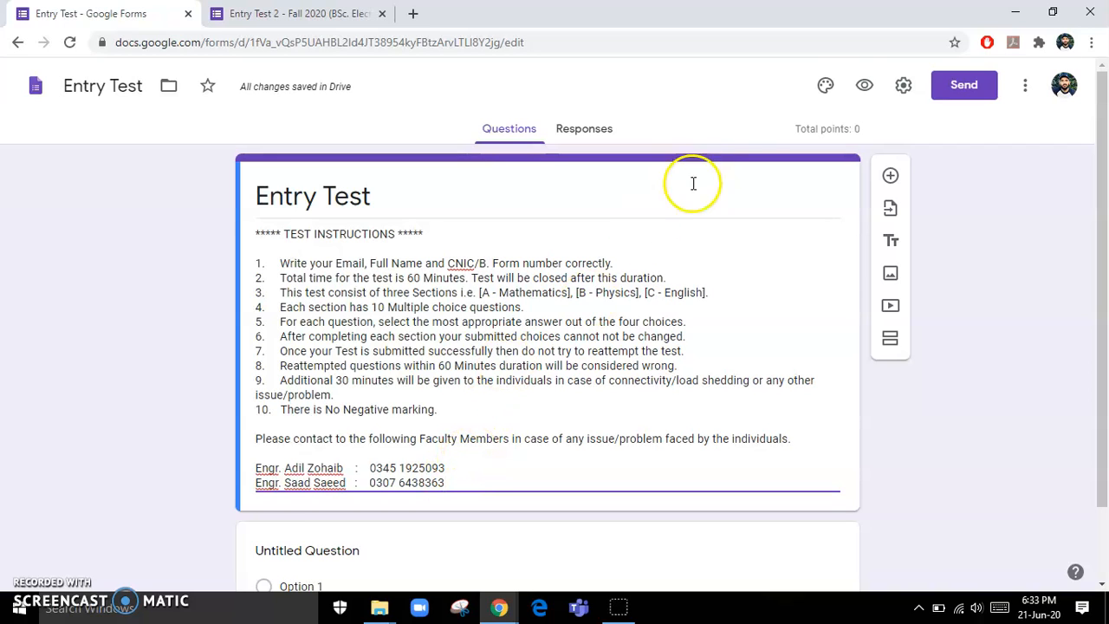
{"action": "left_click", "coordinate": [904, 84]}
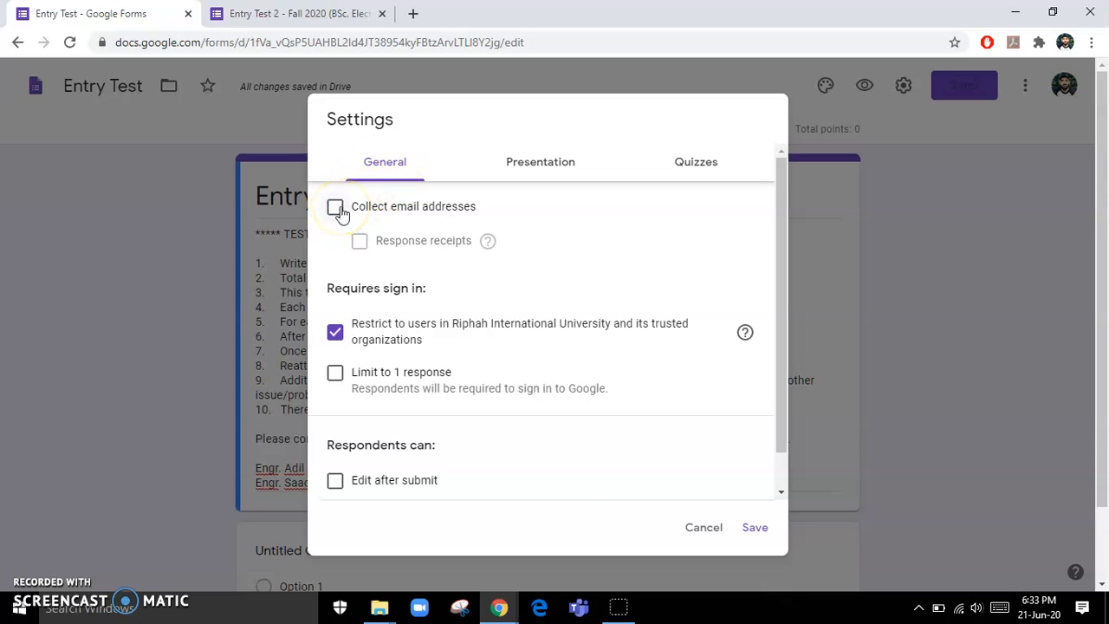
- Turn on email address collection, leaving response receipts off
{"action": "key", "text": "ctrl+Tab"}
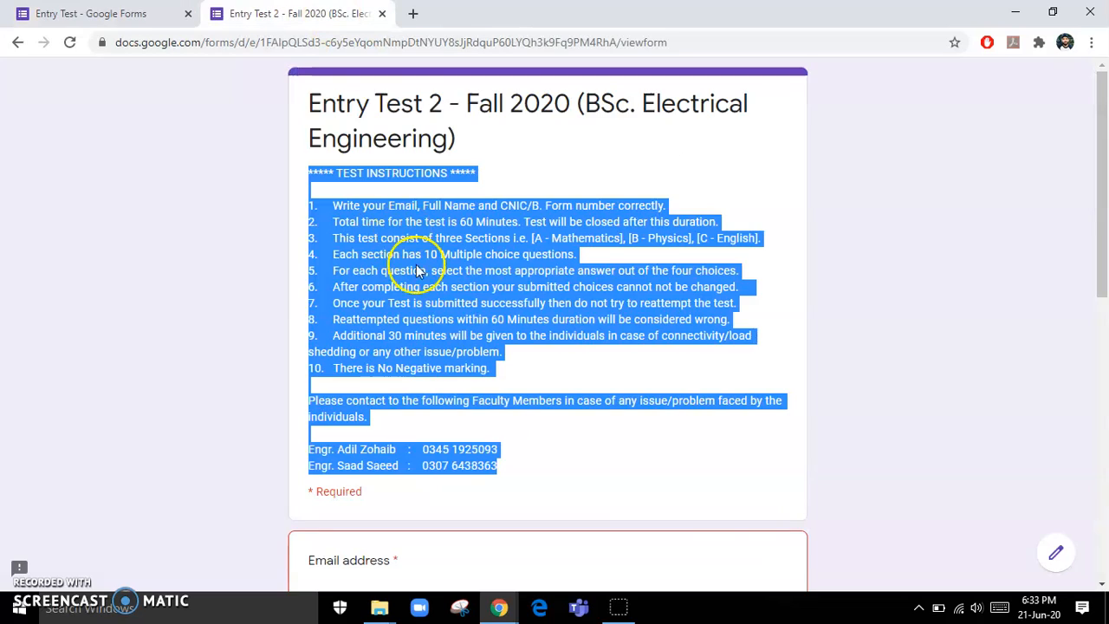
{"action": "scroll", "coordinate": [490, 436], "scroll_direction": "down", "scroll_amount": 1}
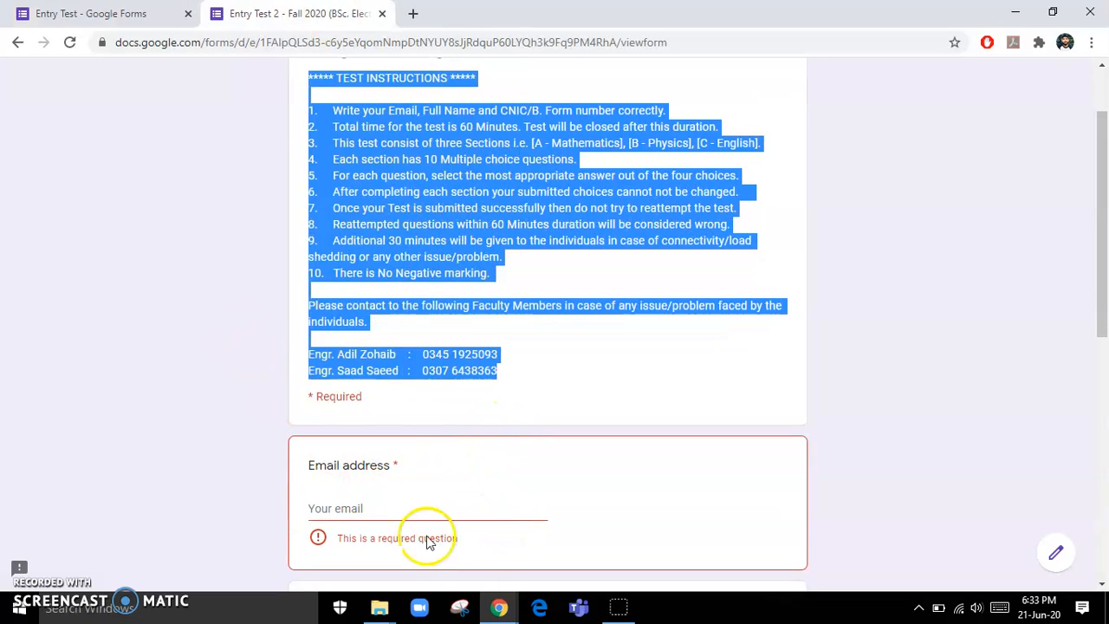
{"action": "left_click", "coordinate": [149, 16]}
{"action": "left_click", "coordinate": [336, 210]}
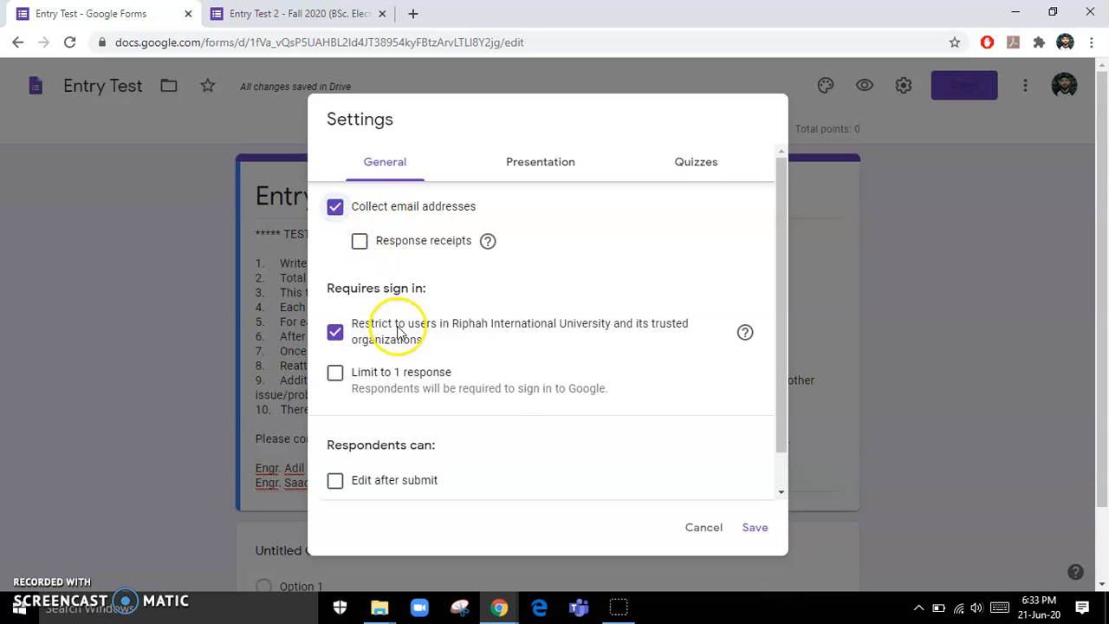
{"action": "left_click", "coordinate": [360, 243]}
{"action": "left_click", "coordinate": [360, 243]}
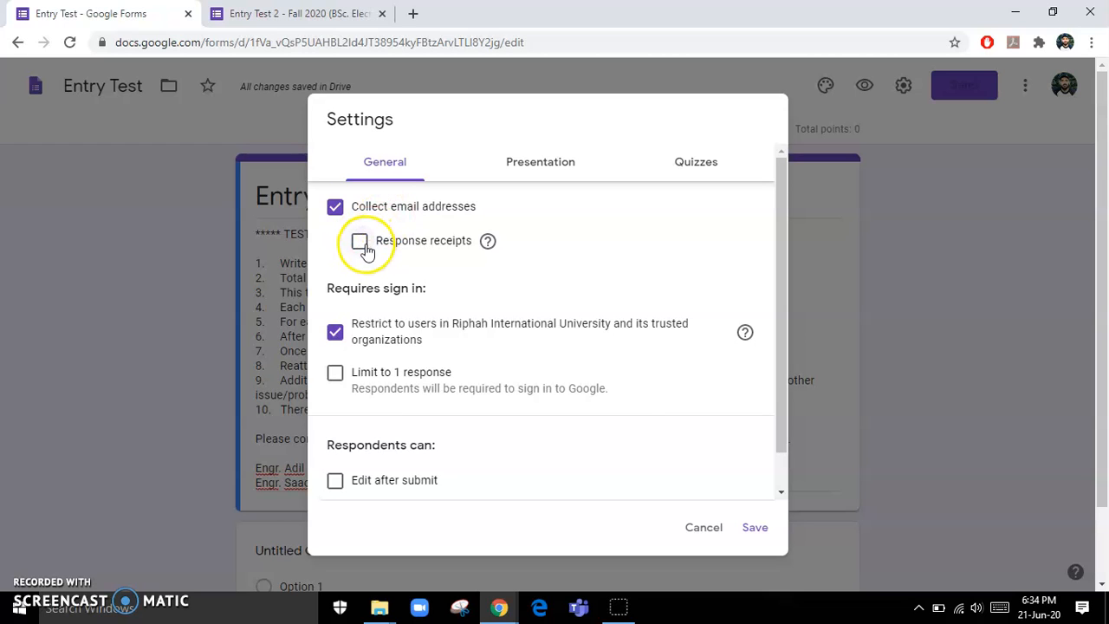
{"action": "scroll", "coordinate": [353, 321], "scroll_direction": "down", "scroll_amount": 1}
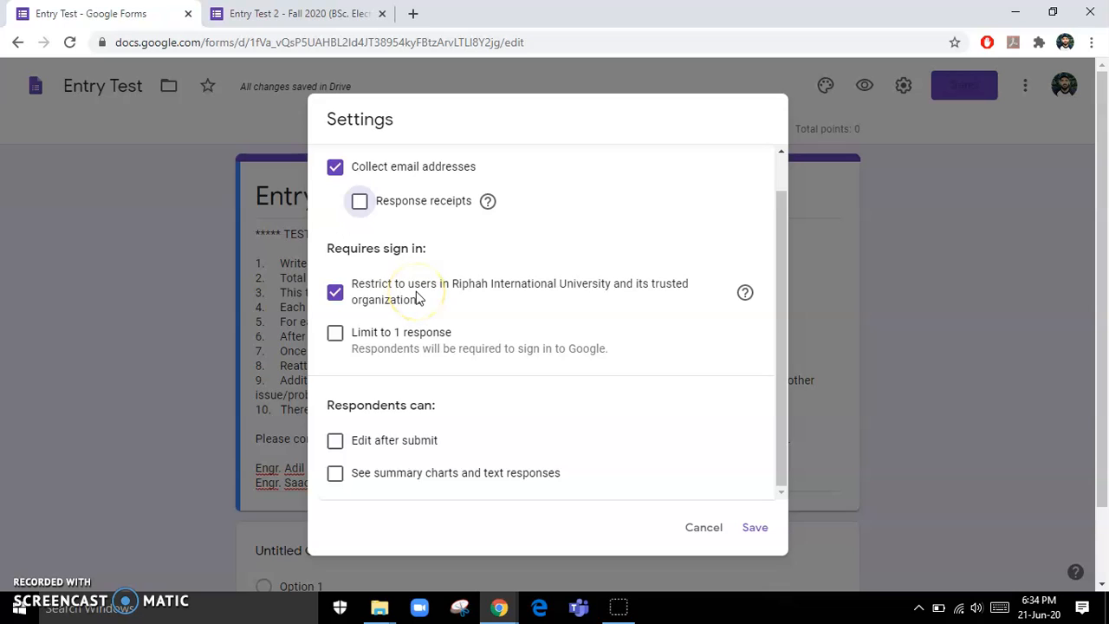
- Turn off the university-users restriction and leave responses unlimited per respondent
{"action": "left_click", "coordinate": [338, 293]}
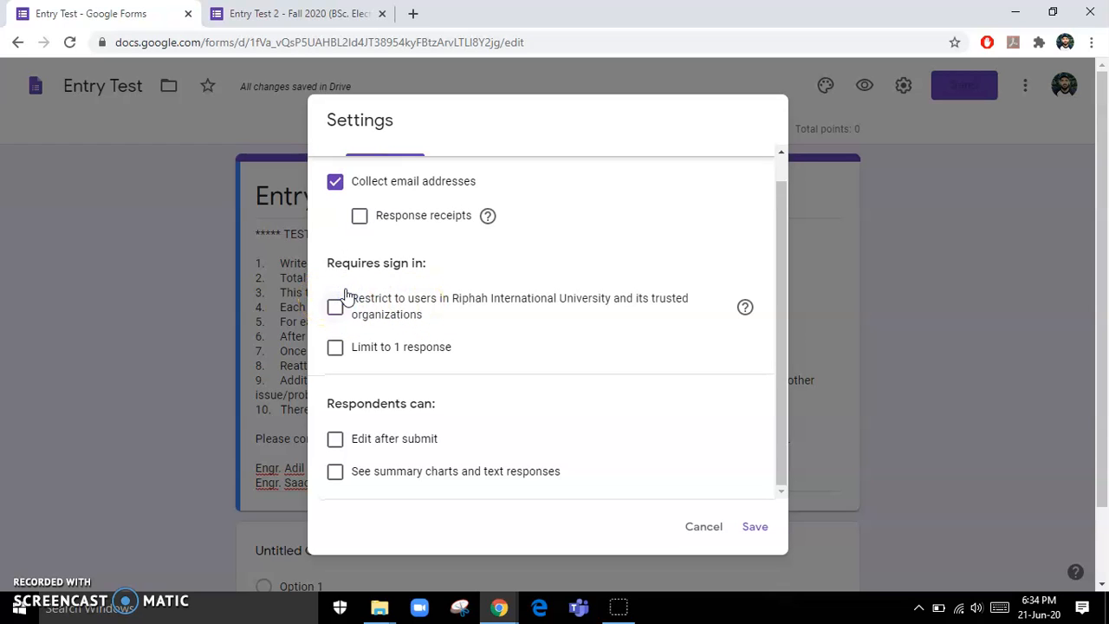
{"action": "left_click", "coordinate": [337, 350]}
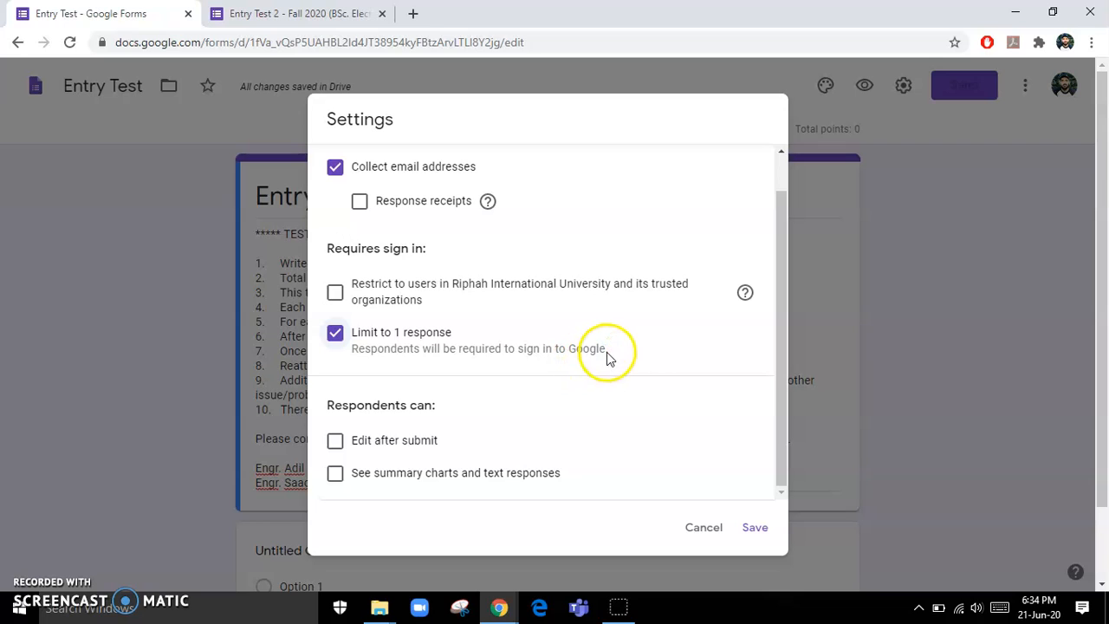
{"action": "left_click_drag", "start_coordinate": [608, 350], "coordinate": [485, 350]}
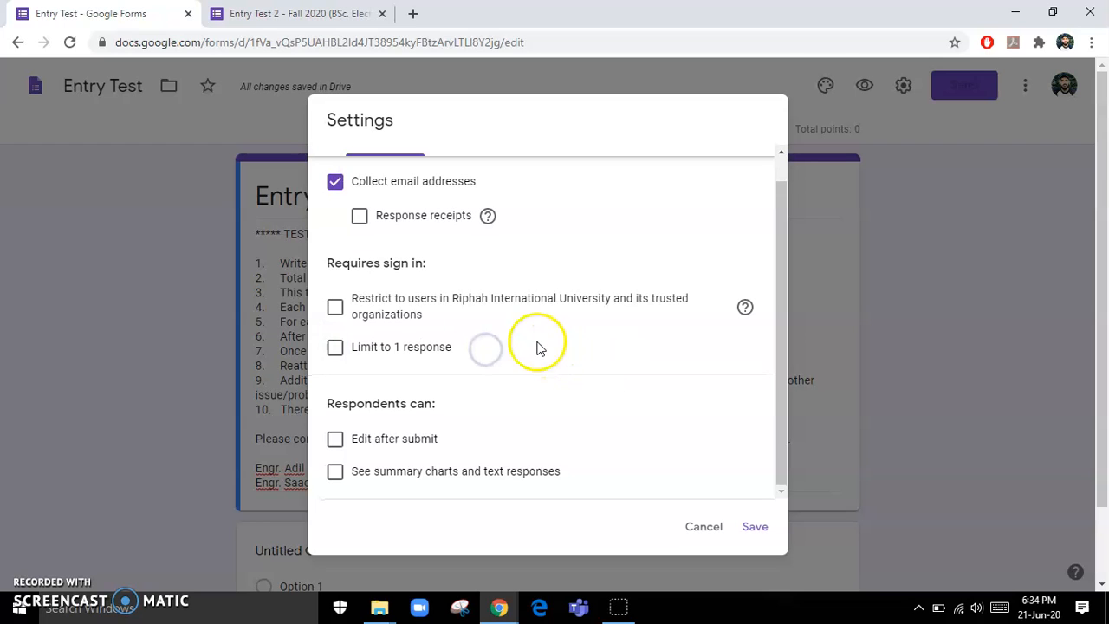
{"action": "left_click", "coordinate": [336, 347]}
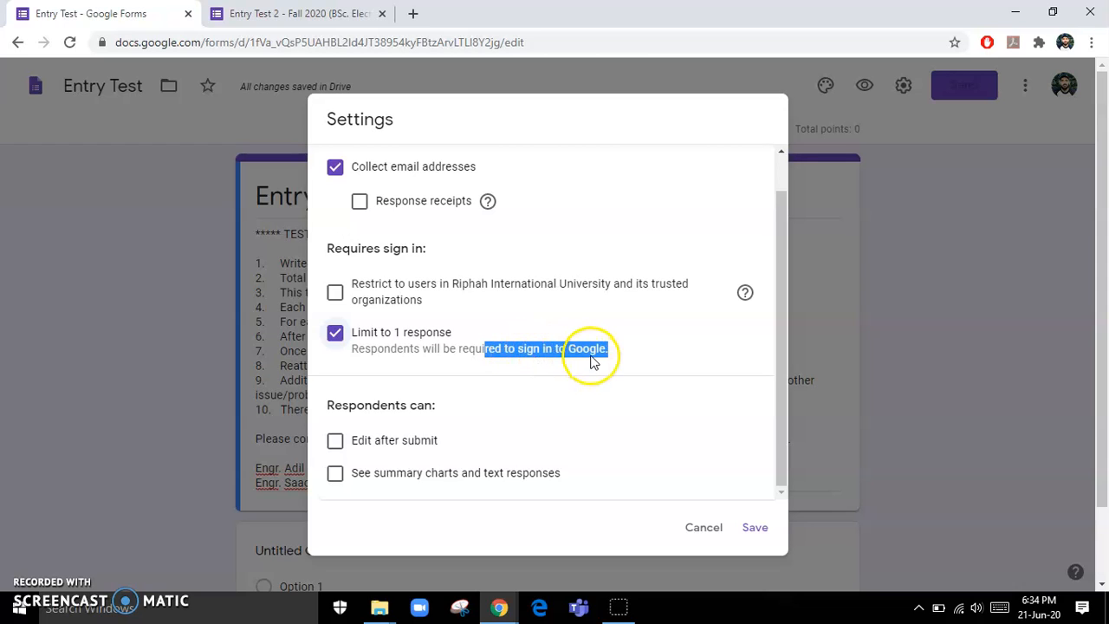
{"action": "left_click", "coordinate": [336, 333]}
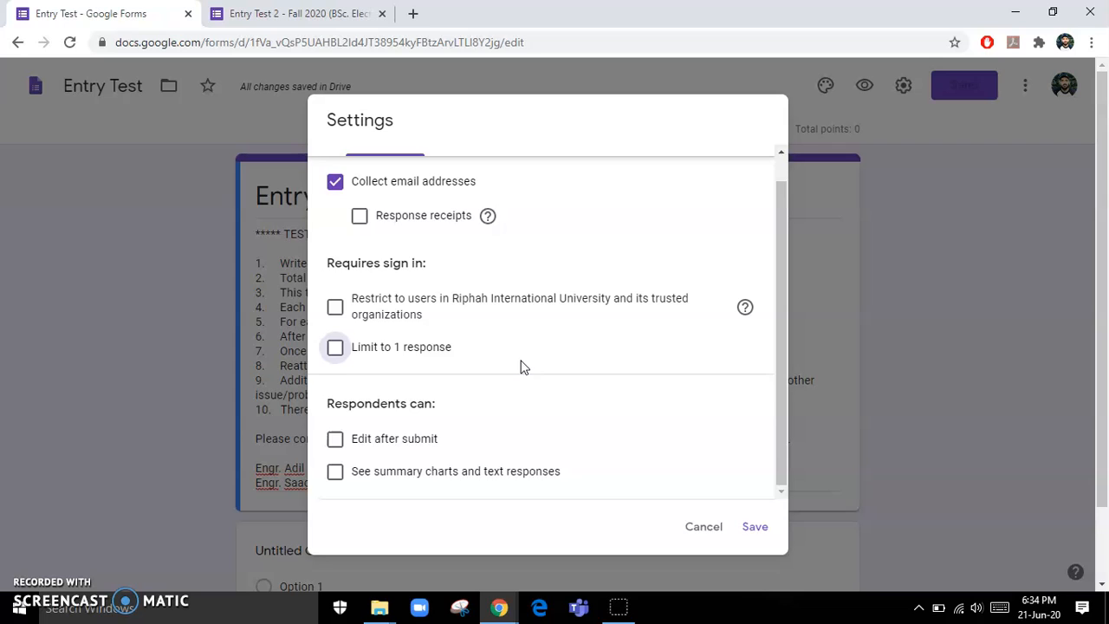
{"action": "scroll", "coordinate": [523, 366], "scroll_direction": "up", "scroll_amount": 1}
{"action": "left_click", "coordinate": [547, 168]}
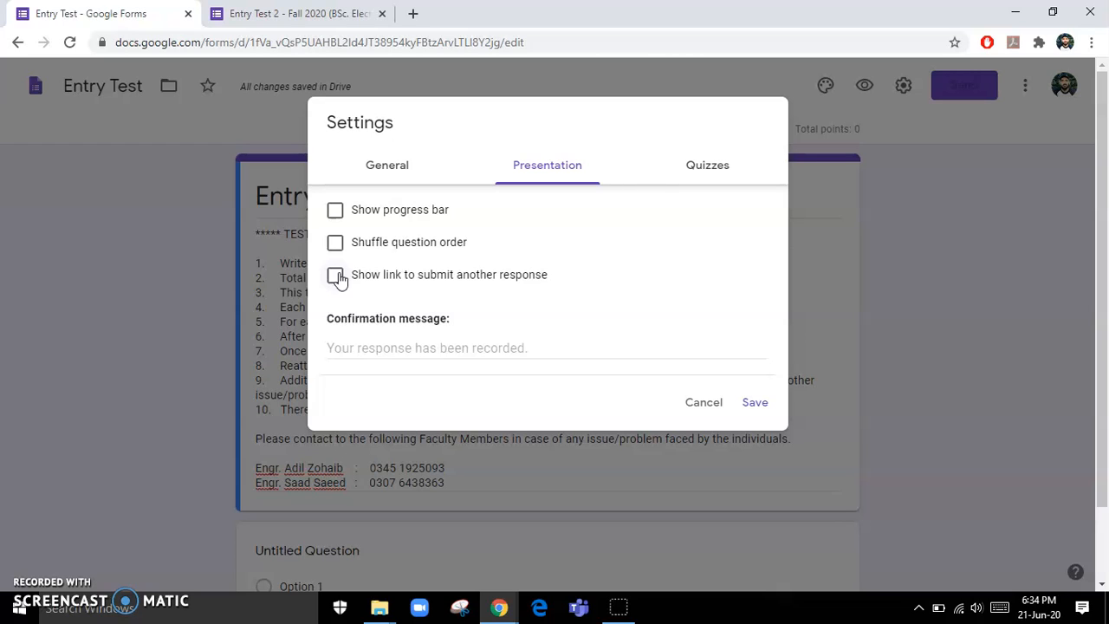
- Enable Show progress bar and Shuffle question order in the presentation settings
{"action": "left_click", "coordinate": [387, 162]}
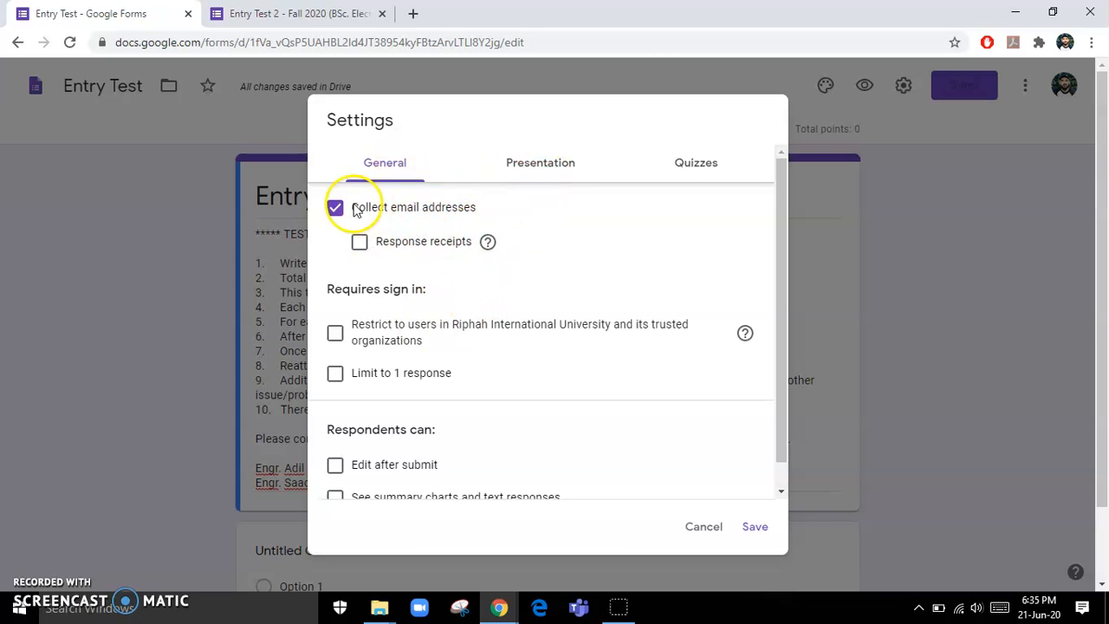
{"action": "scroll", "coordinate": [407, 452], "scroll_direction": "down", "scroll_amount": 1}
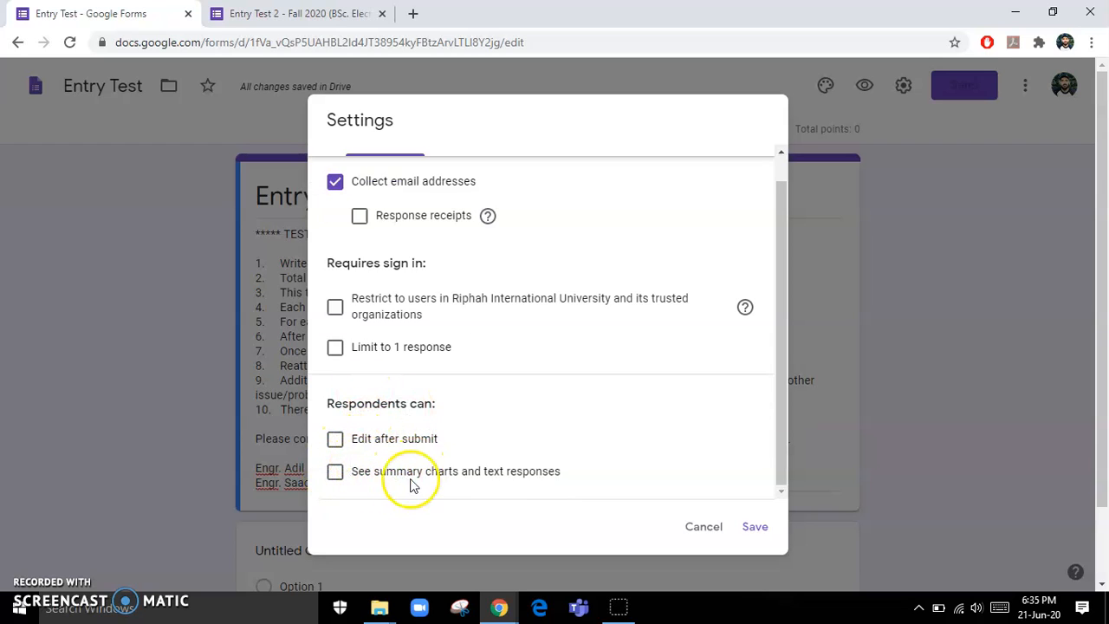
{"action": "scroll", "coordinate": [411, 483], "scroll_direction": "up", "scroll_amount": 1}
{"action": "left_click", "coordinate": [545, 166]}
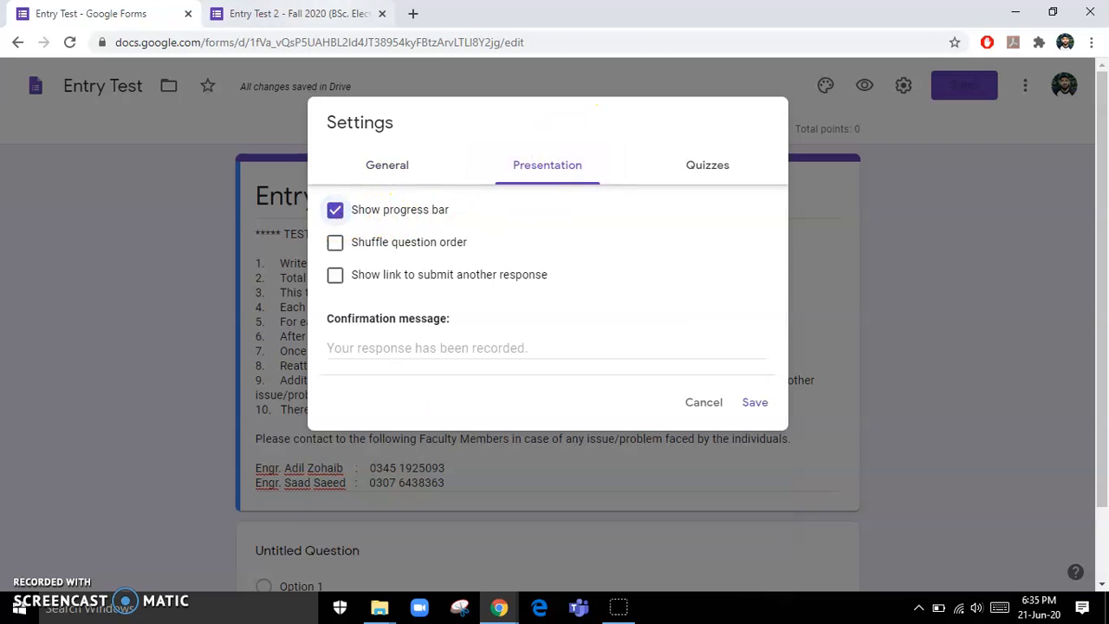
{"action": "left_click", "coordinate": [294, 13]}
{"action": "scroll", "coordinate": [586, 326], "scroll_direction": "down", "scroll_amount": 10}
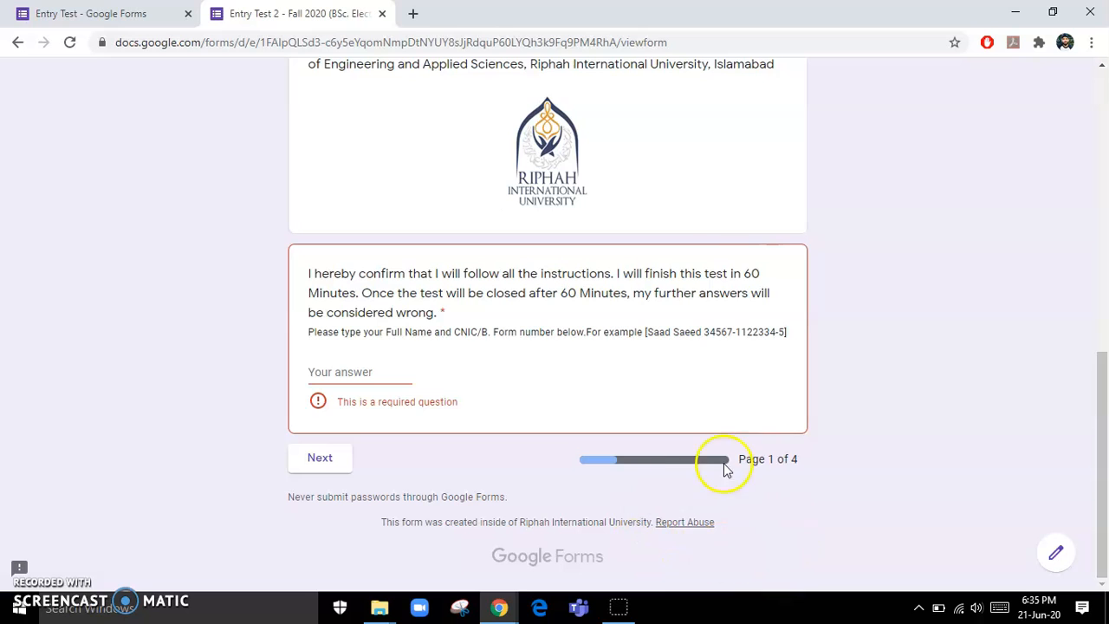
{"action": "left_click", "coordinate": [104, 13]}
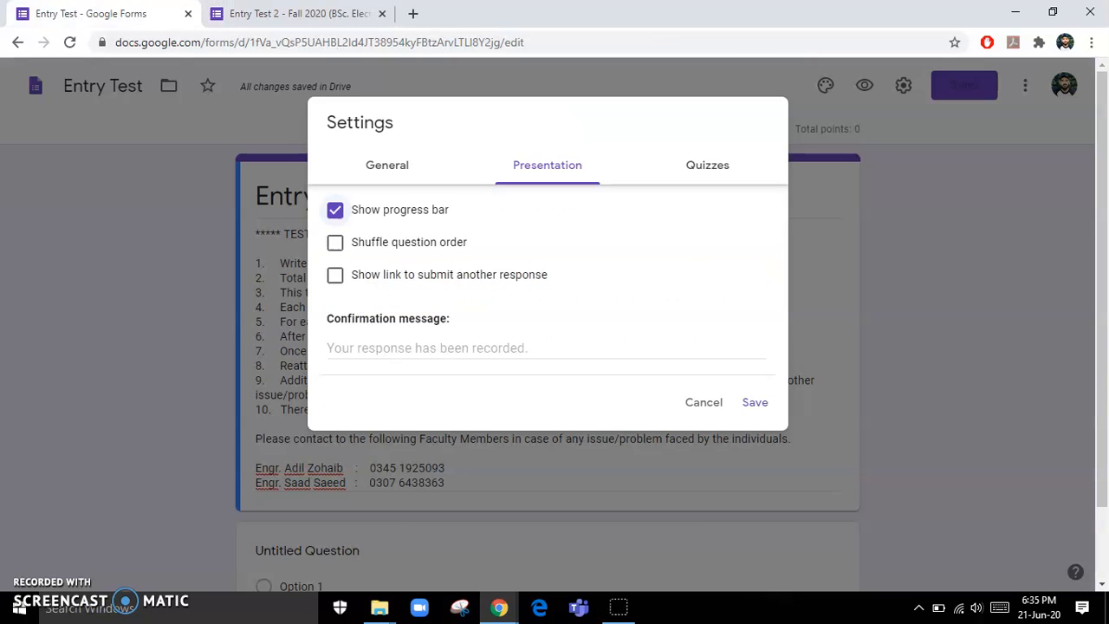
{"action": "left_click", "coordinate": [337, 245]}
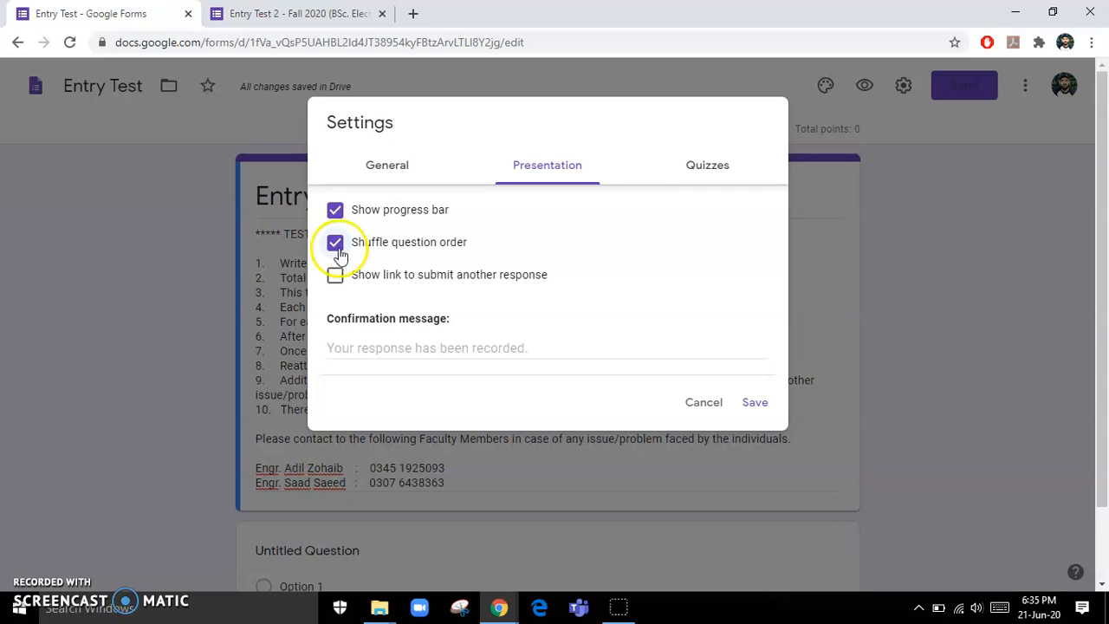
{"action": "left_click", "coordinate": [338, 243]}
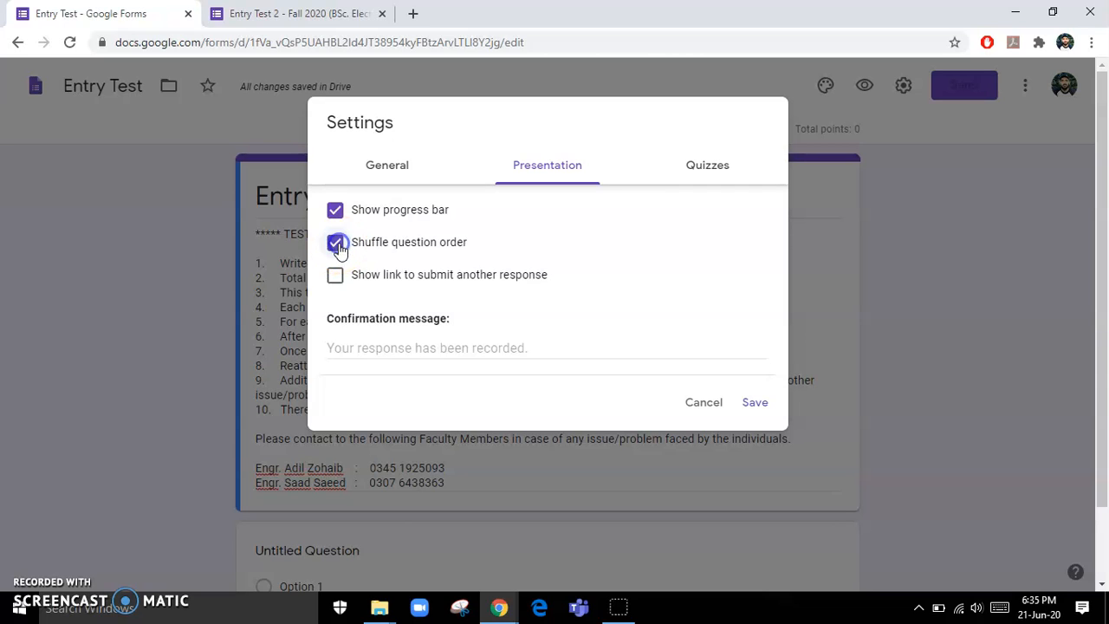
{"action": "left_click", "coordinate": [394, 348]}
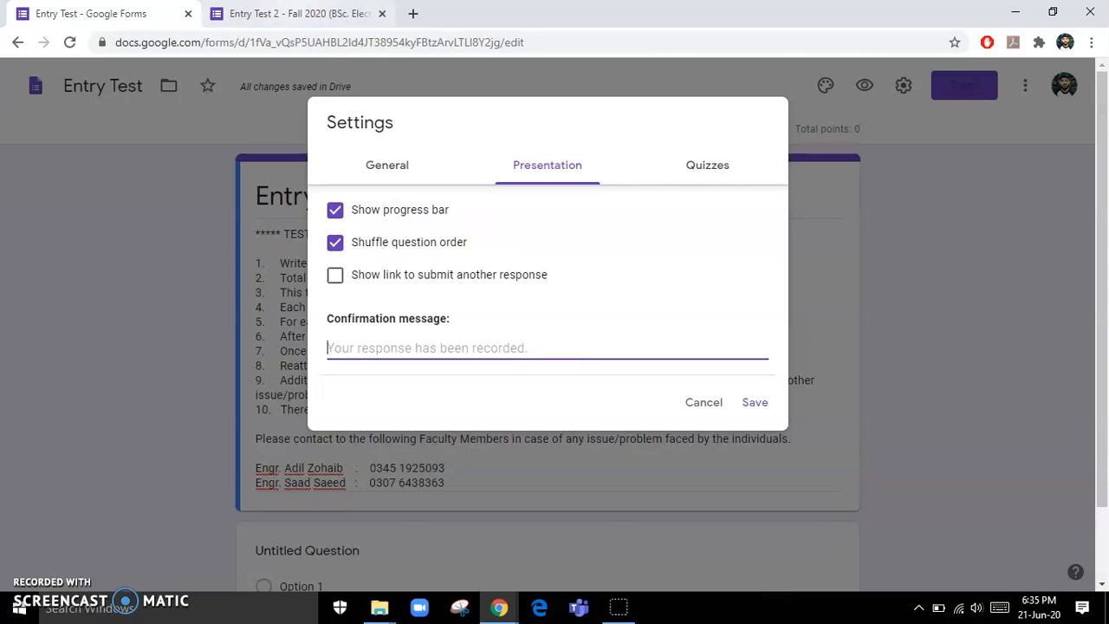
- Release grades after manual review and hide missed questions, correct answers and point values
{"action": "left_click", "coordinate": [695, 169]}
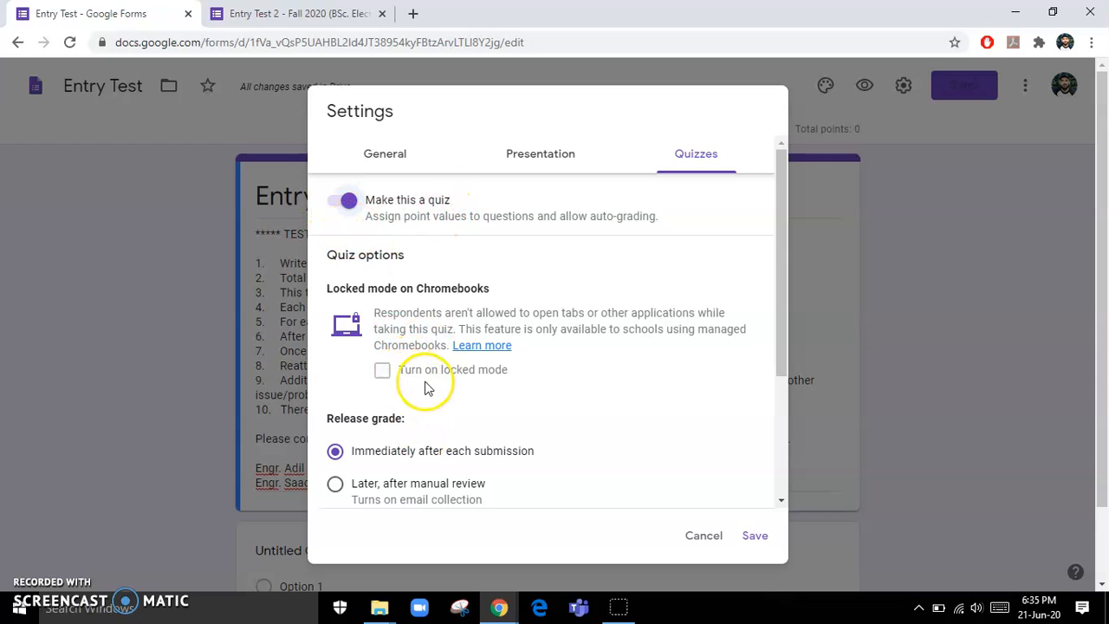
{"action": "scroll", "coordinate": [468, 400], "scroll_direction": "down", "scroll_amount": 1}
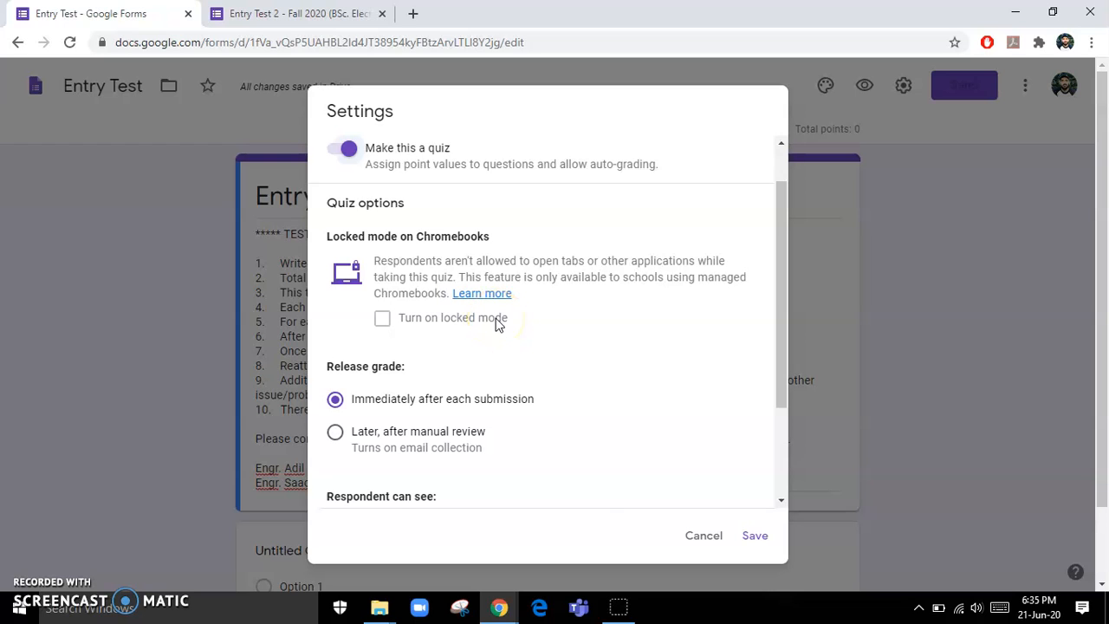
{"action": "scroll", "coordinate": [426, 349], "scroll_direction": "down", "scroll_amount": 2}
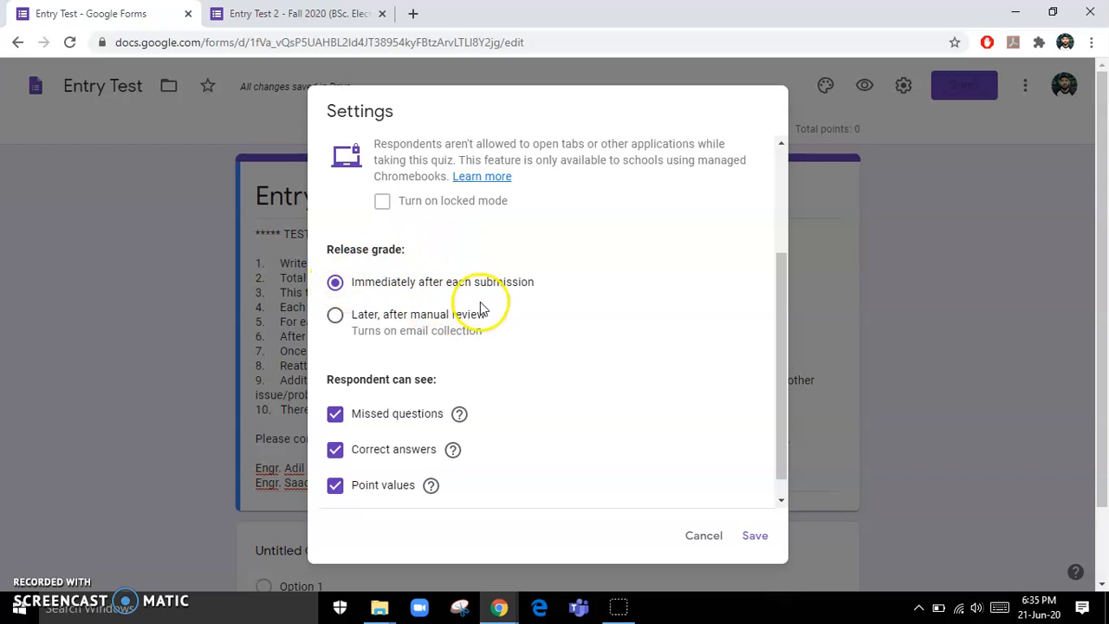
{"action": "left_click", "coordinate": [336, 329]}
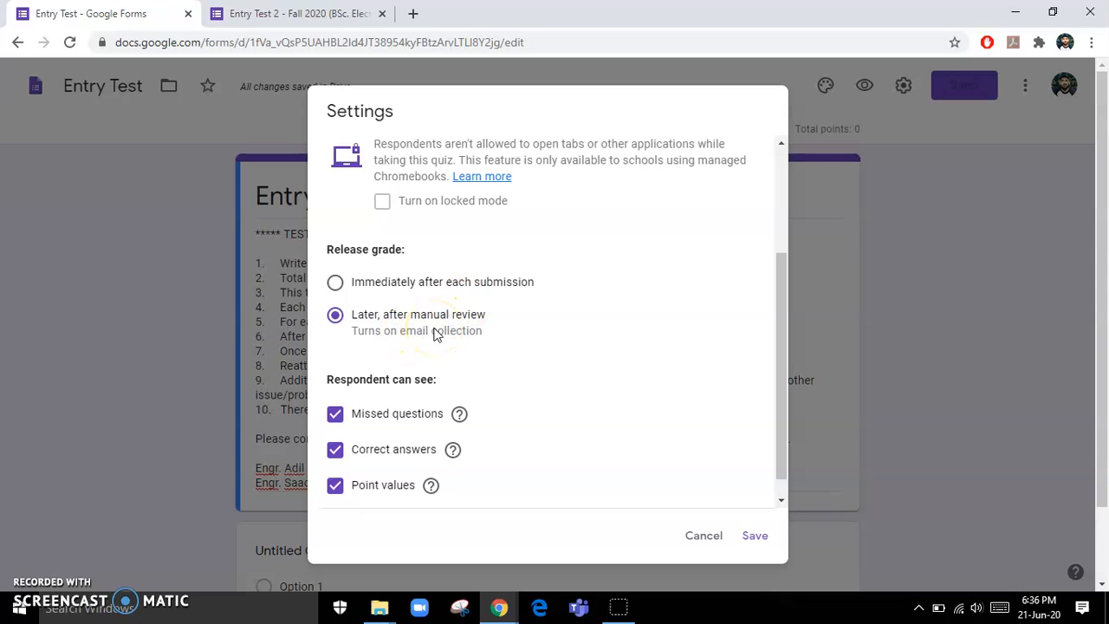
{"action": "left_click", "coordinate": [338, 415]}
{"action": "left_click", "coordinate": [335, 449]}
{"action": "left_click", "coordinate": [335, 485]}
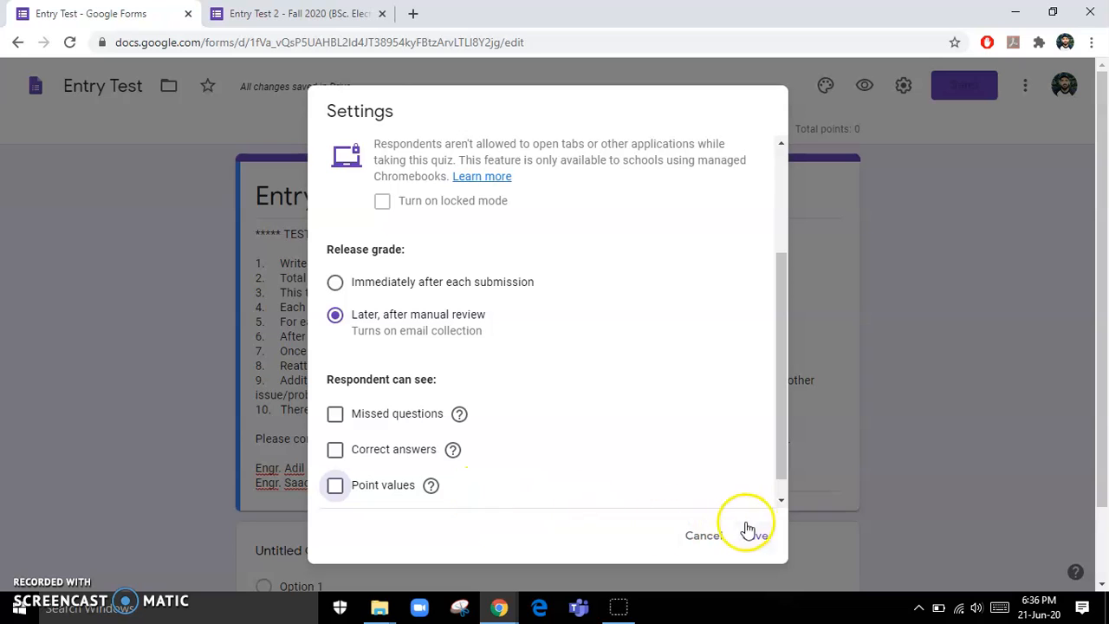
{"action": "scroll", "coordinate": [576, 281], "scroll_direction": "up", "scroll_amount": 3}
{"action": "left_click", "coordinate": [391, 157]}
{"action": "scroll", "coordinate": [515, 367], "scroll_direction": "down", "scroll_amount": 1}
{"action": "scroll", "coordinate": [515, 367], "scroll_direction": "up", "scroll_amount": 1}
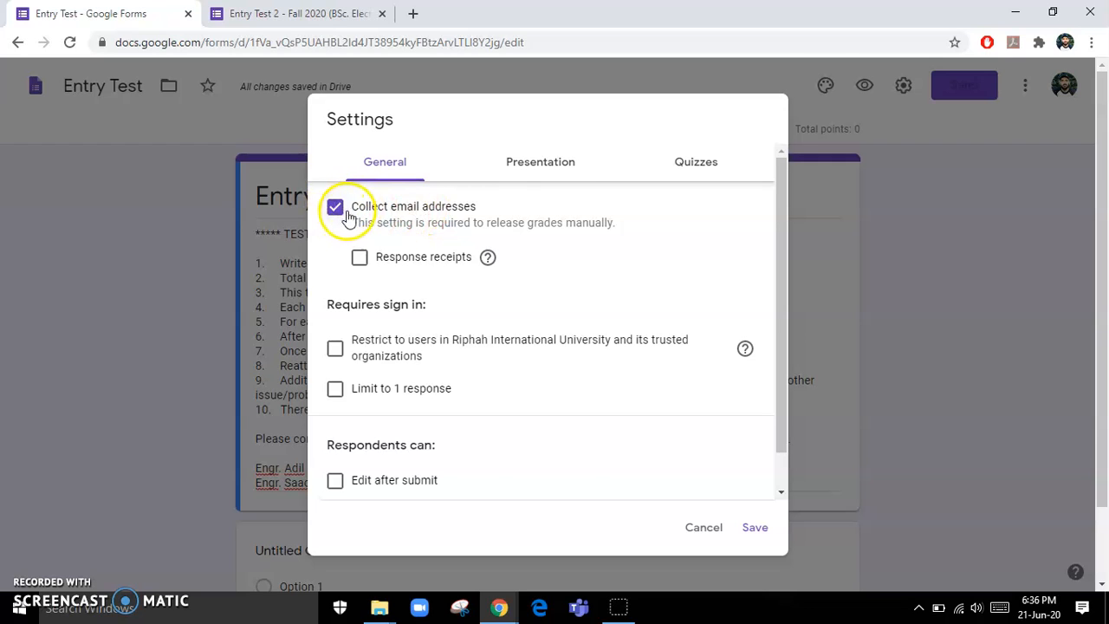
- Review the Presentation and Quizzes settings, then save them
{"action": "scroll", "coordinate": [564, 470], "scroll_direction": "down", "scroll_amount": 1}
{"action": "scroll", "coordinate": [564, 471], "scroll_direction": "up", "scroll_amount": 1}
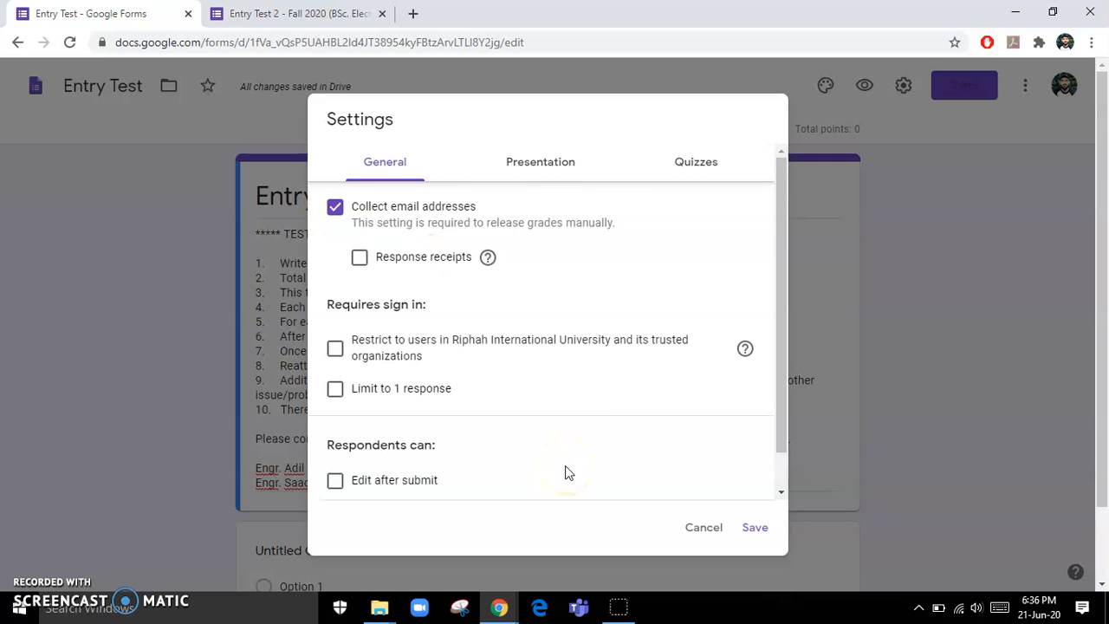
{"action": "left_click", "coordinate": [565, 176]}
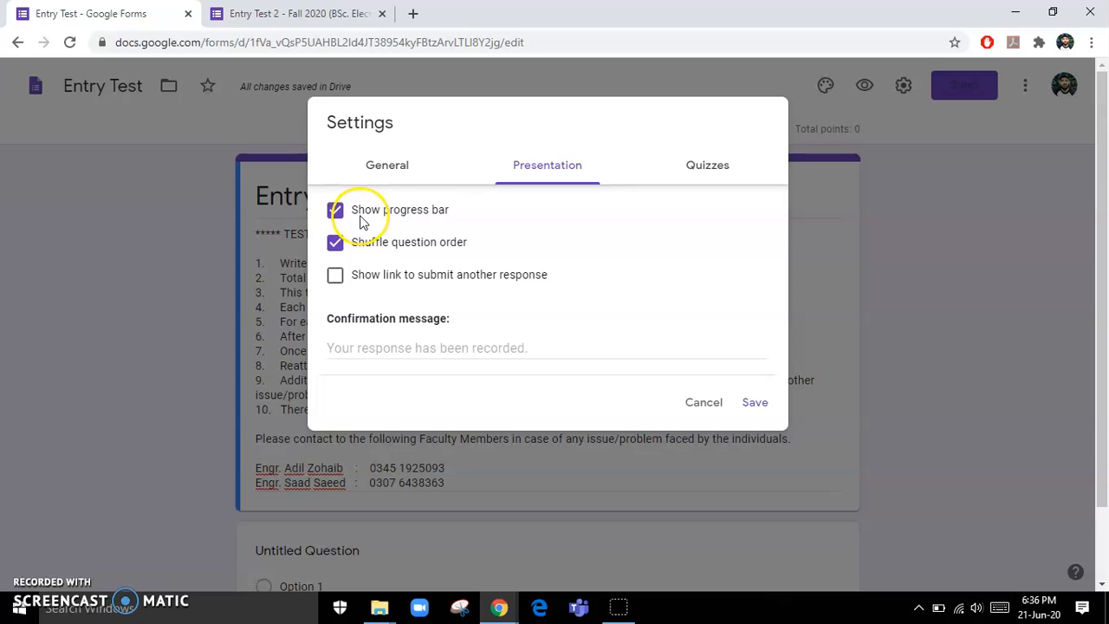
{"action": "left_click", "coordinate": [686, 170]}
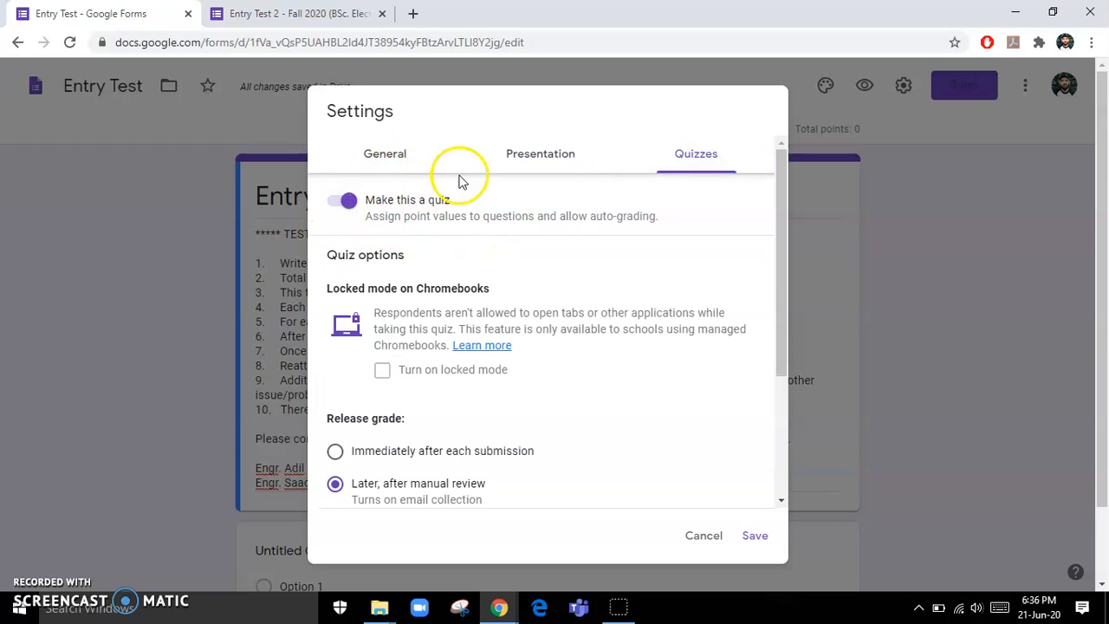
{"action": "scroll", "coordinate": [446, 286], "scroll_direction": "down", "scroll_amount": 3}
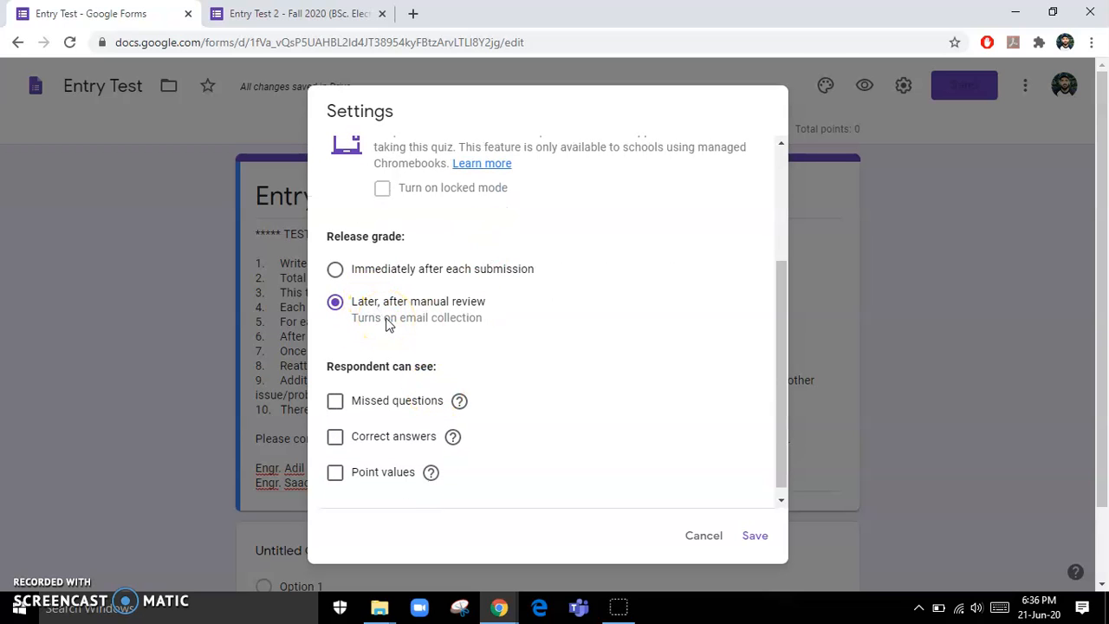
{"action": "left_click", "coordinate": [749, 535]}
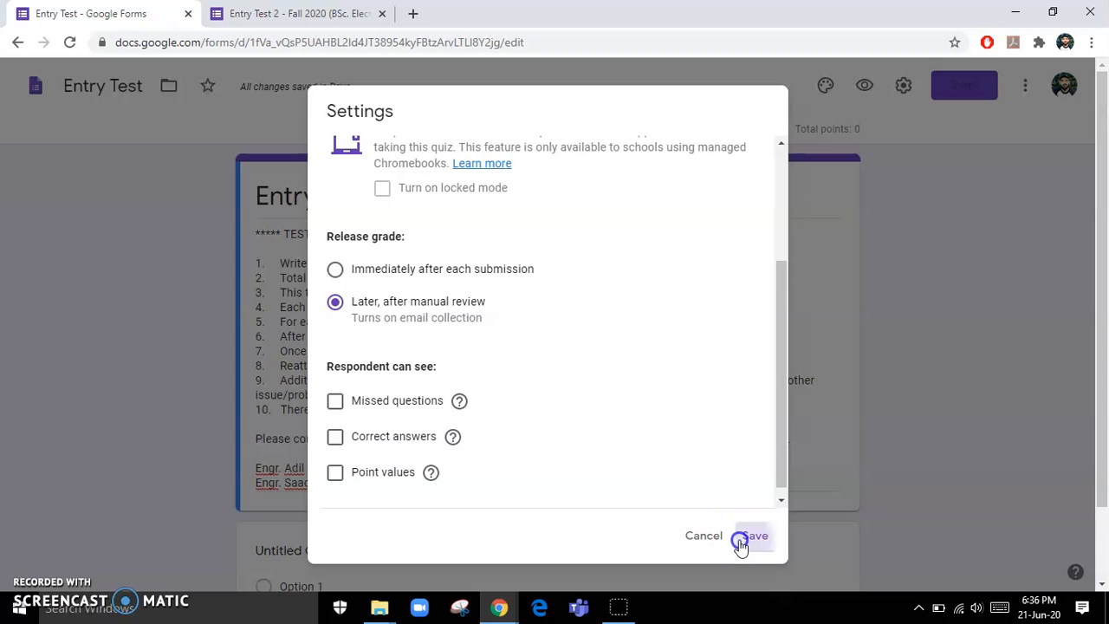
- Set the first untitled question's type to Short answer
{"action": "scroll", "coordinate": [482, 269], "scroll_direction": "down", "scroll_amount": 2}
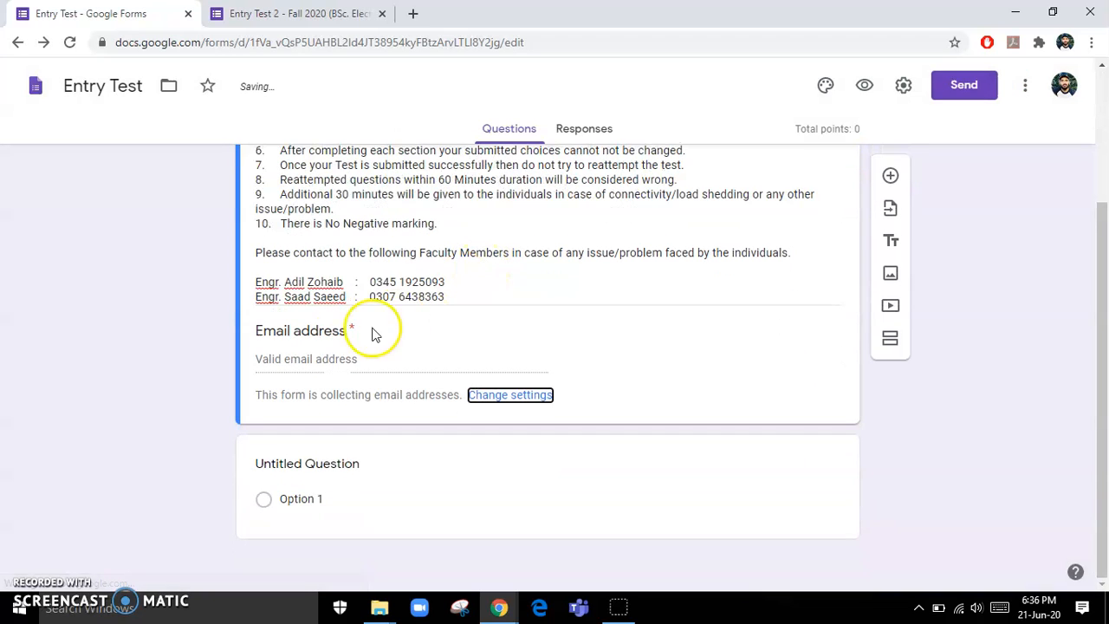
{"action": "left_click", "coordinate": [340, 362]}
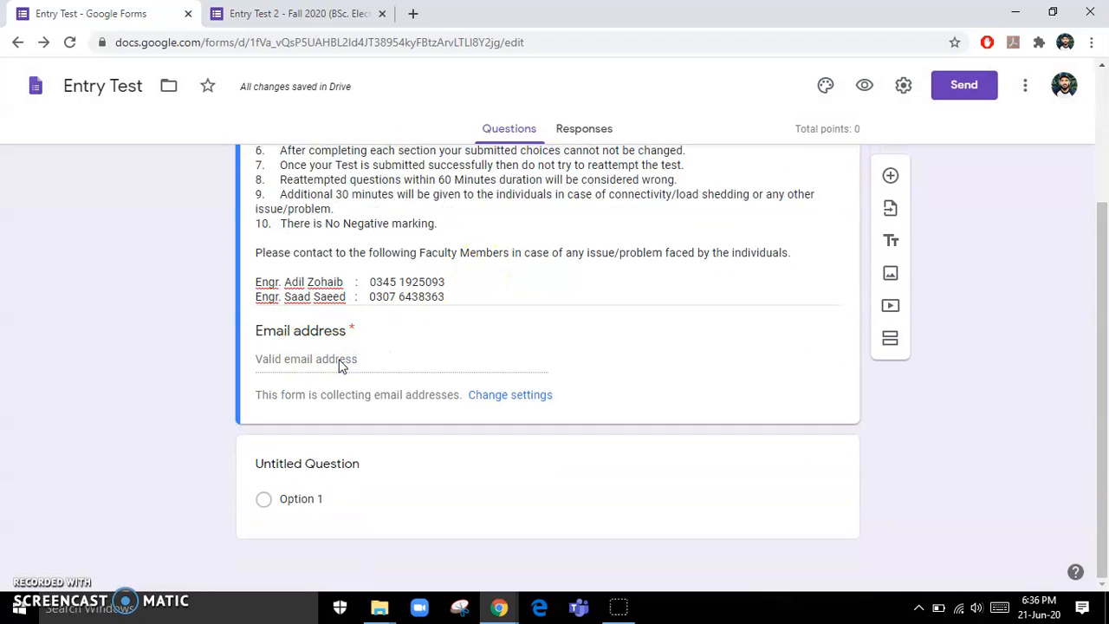
{"action": "scroll", "coordinate": [611, 323], "scroll_direction": "up", "scroll_amount": 2}
{"action": "scroll", "coordinate": [612, 323], "scroll_direction": "down", "scroll_amount": 2}
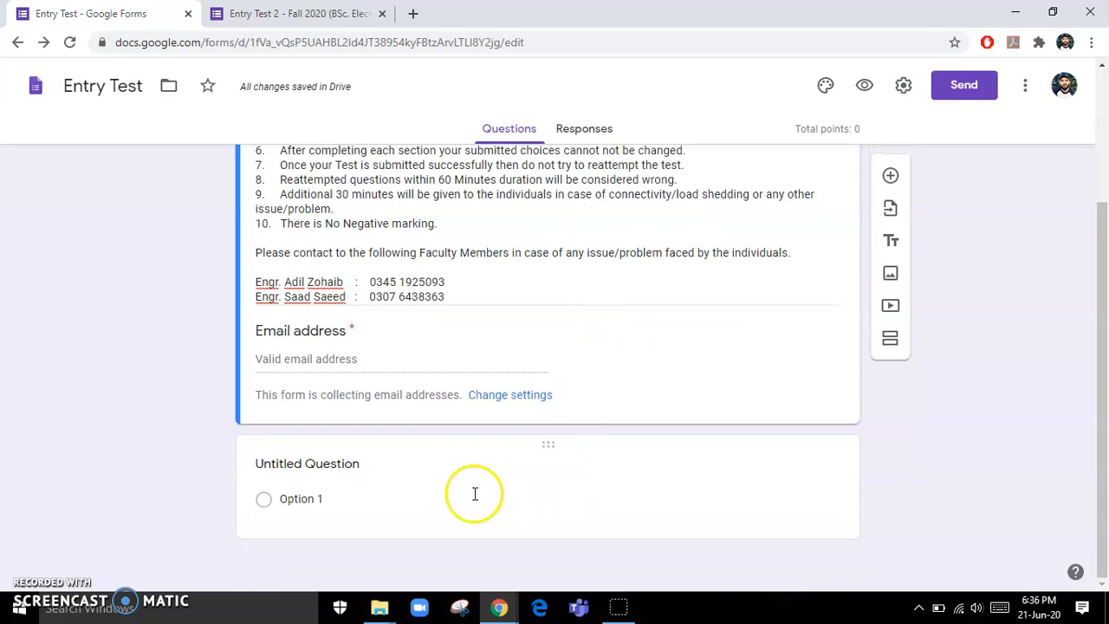
{"action": "left_click", "coordinate": [534, 479]}
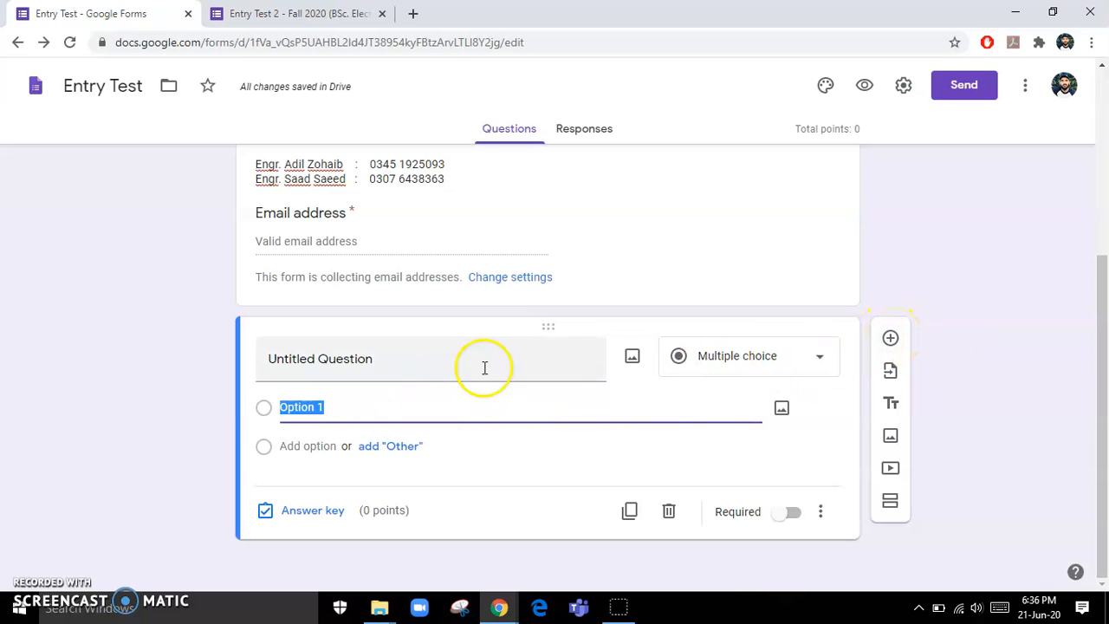
{"action": "left_click", "coordinate": [780, 369]}
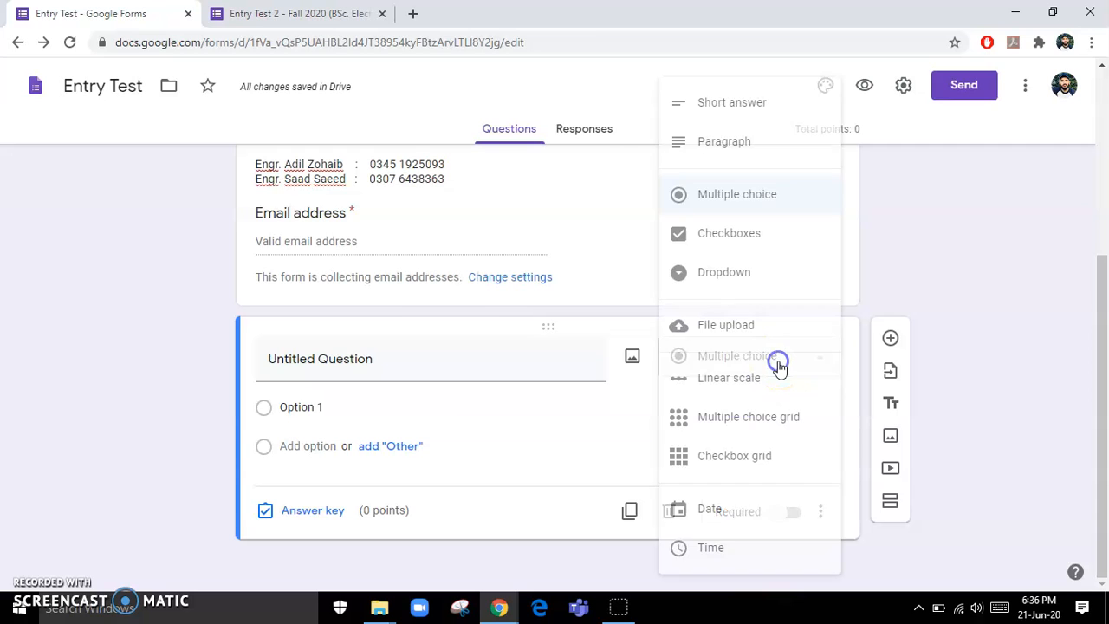
{"action": "left_click", "coordinate": [752, 102]}
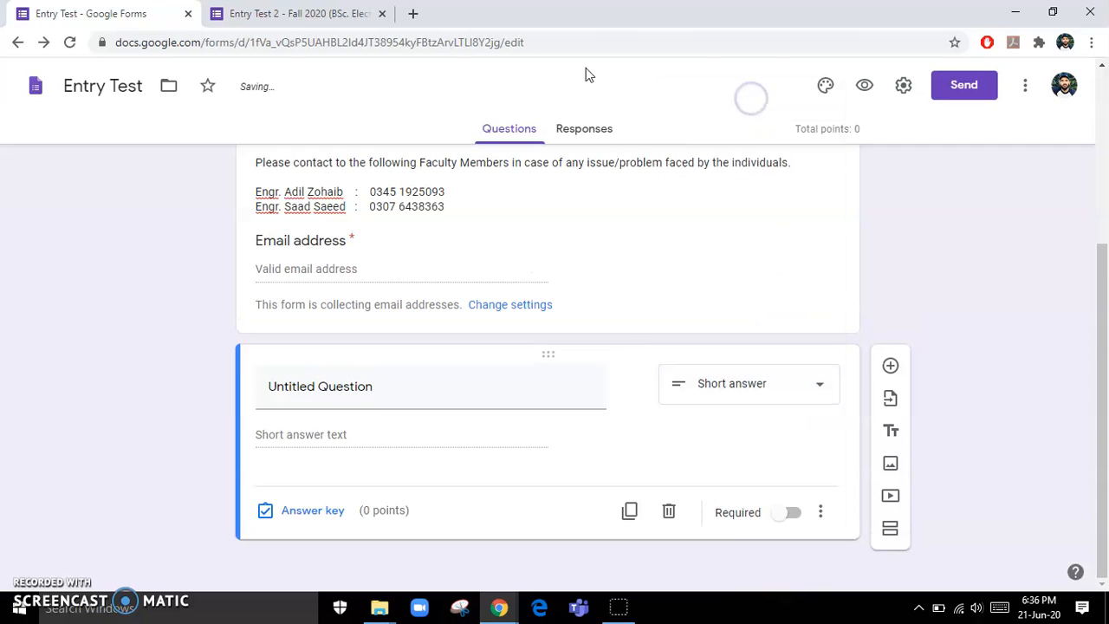
{"action": "left_click", "coordinate": [295, 13]}
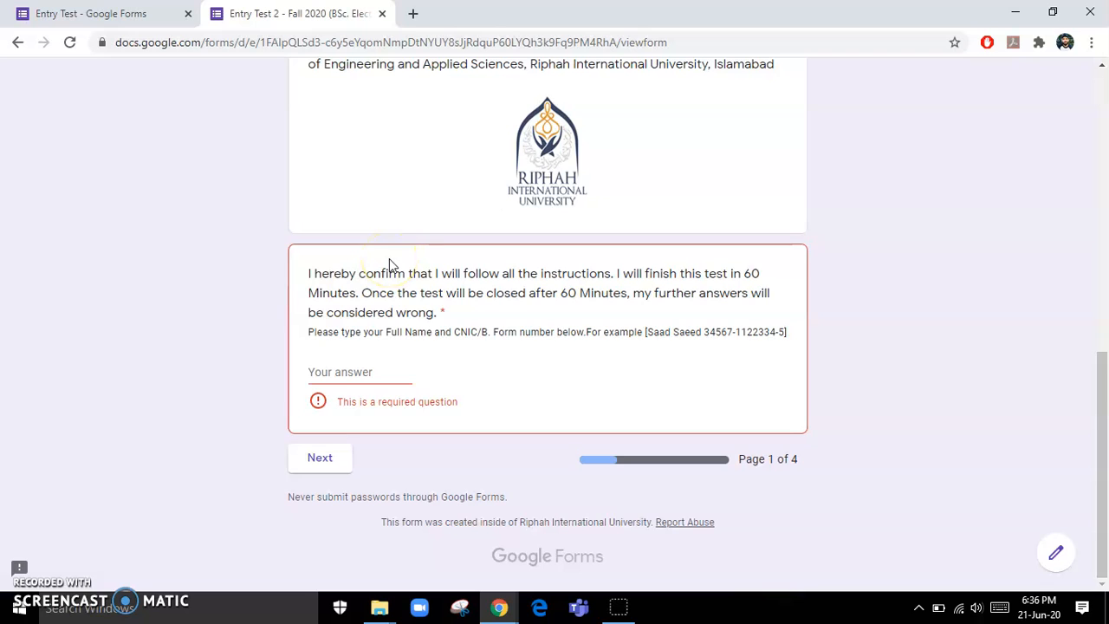
- Title the short-answer question 'Enter your name and phone number' and remove its number validation
{"action": "scroll", "coordinate": [389, 259], "scroll_direction": "up", "scroll_amount": 1}
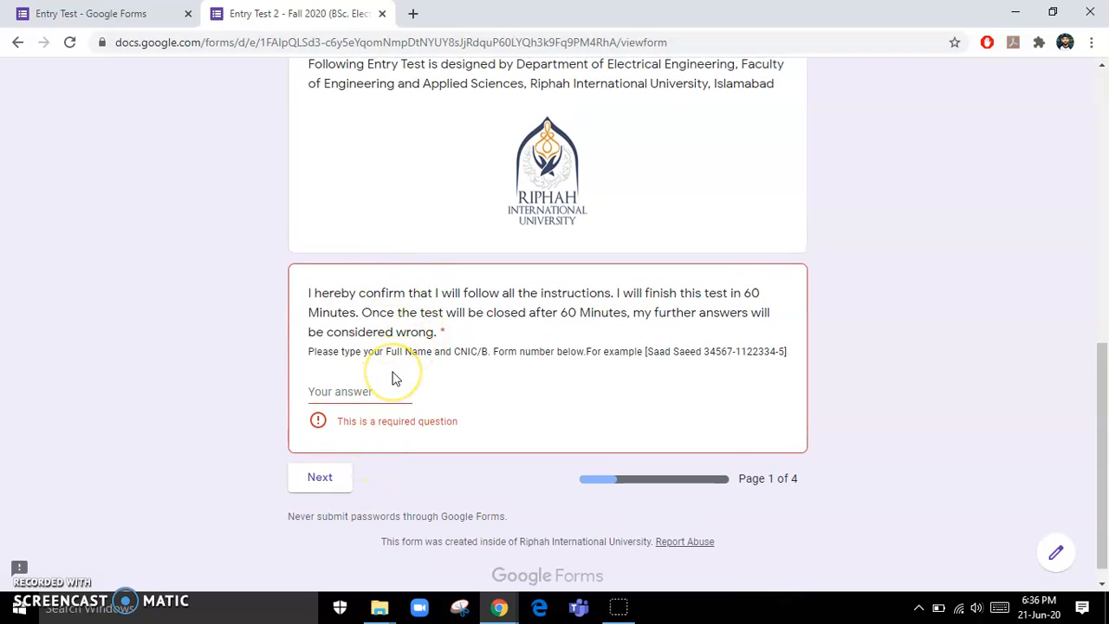
{"action": "scroll", "coordinate": [391, 377], "scroll_direction": "up", "scroll_amount": 1}
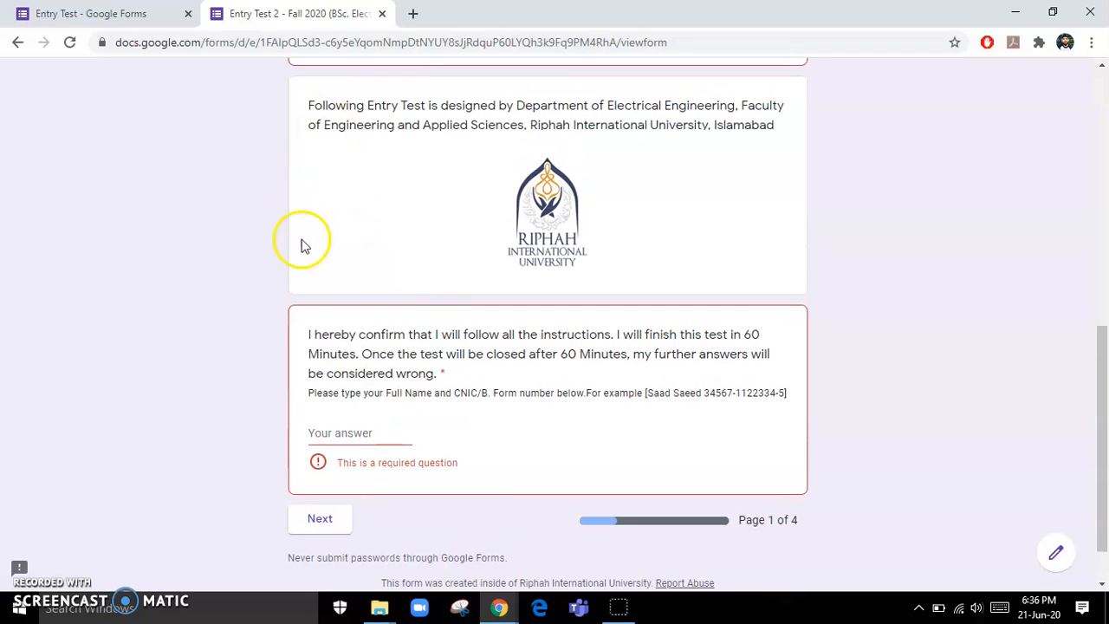
{"action": "left_click", "coordinate": [95, 13]}
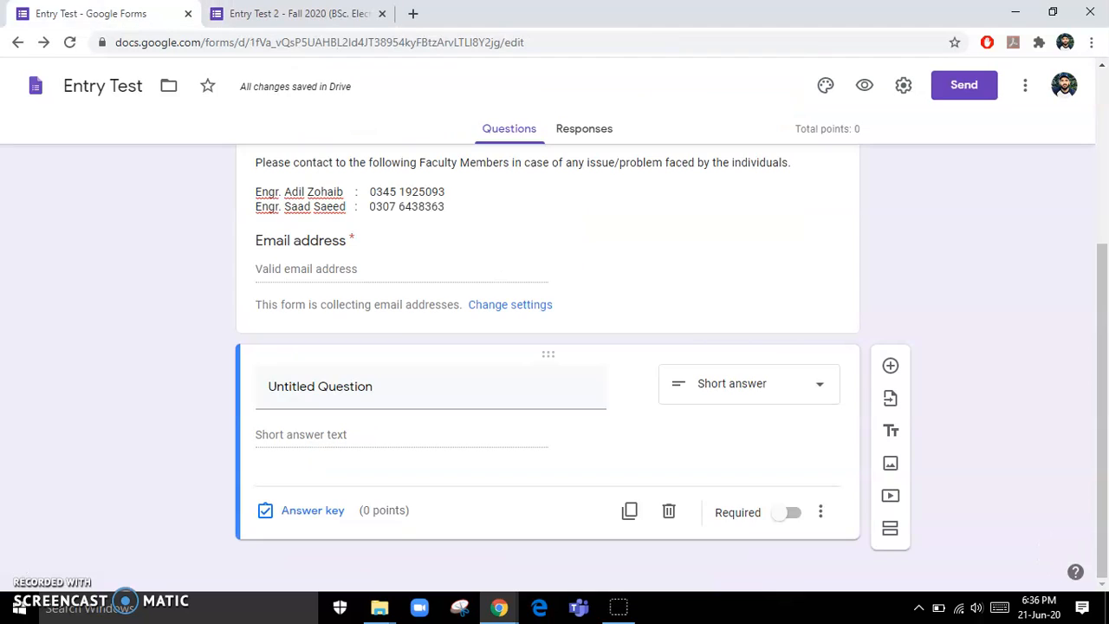
{"action": "left_click", "coordinate": [807, 386]}
{"action": "left_click", "coordinate": [734, 111]}
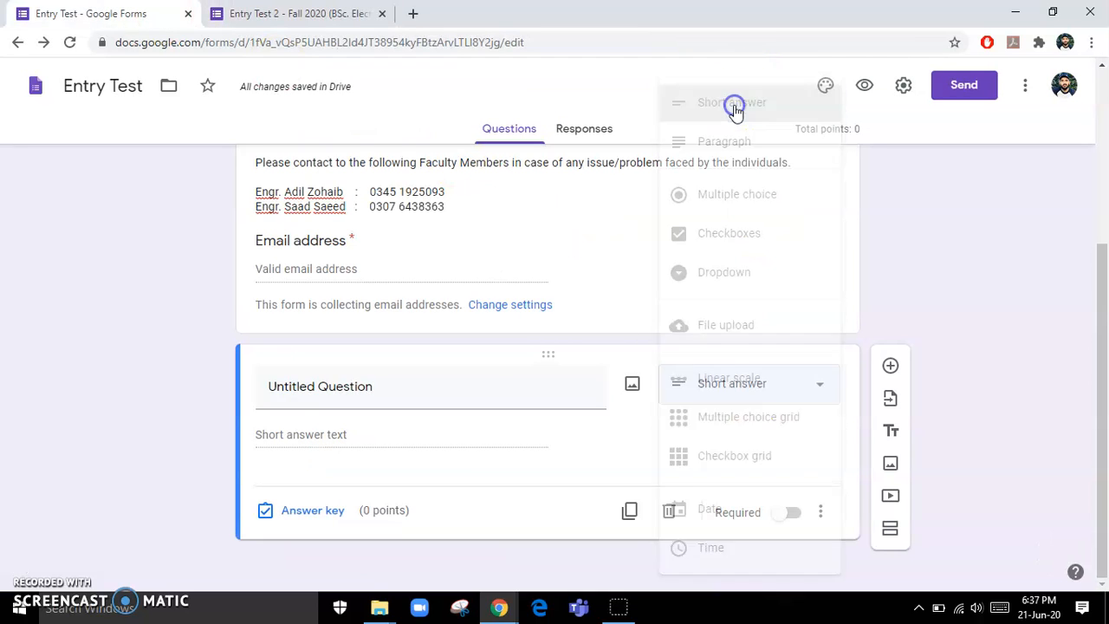
{"action": "left_click", "coordinate": [386, 391]}
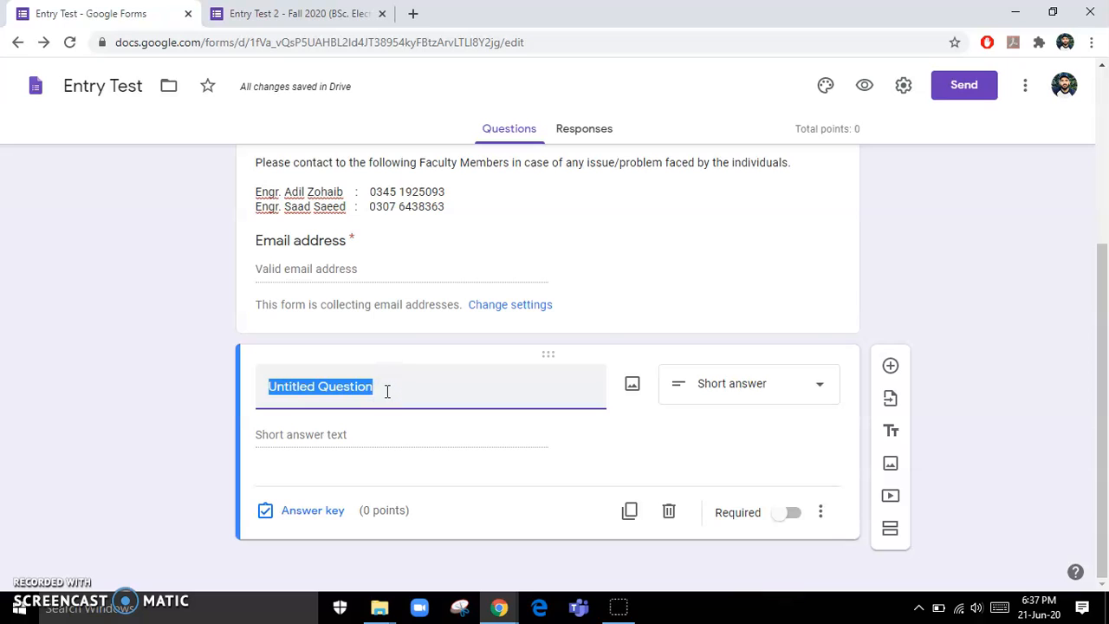
{"action": "type", "text": "Enter y"}
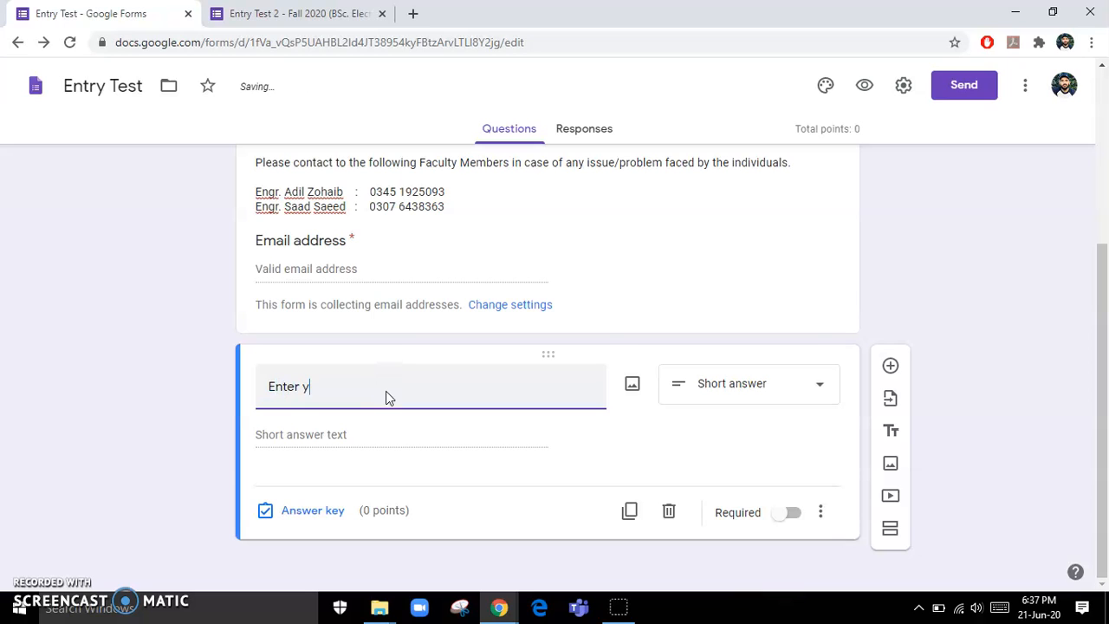
{"action": "type", "text": "our nname and phone number"}
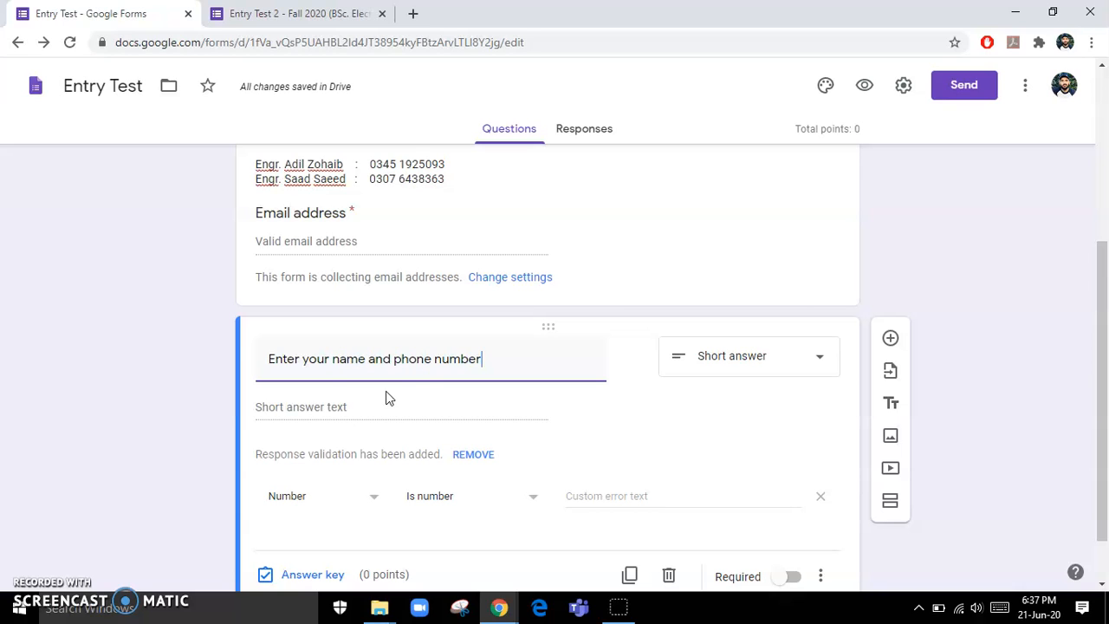
{"action": "left_click", "coordinate": [820, 497]}
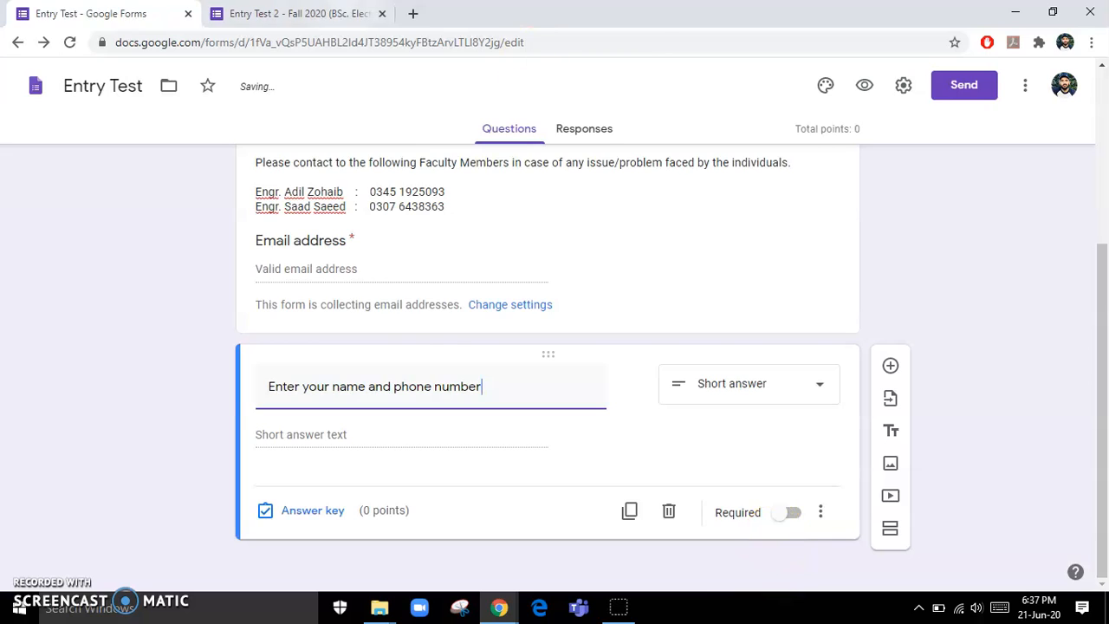
- Re-check the instruction line in the Entry Test 2 reference form
{"action": "left_click", "coordinate": [333, 13]}
{"action": "left_click_drag", "start_coordinate": [314, 395], "coordinate": [717, 393]}
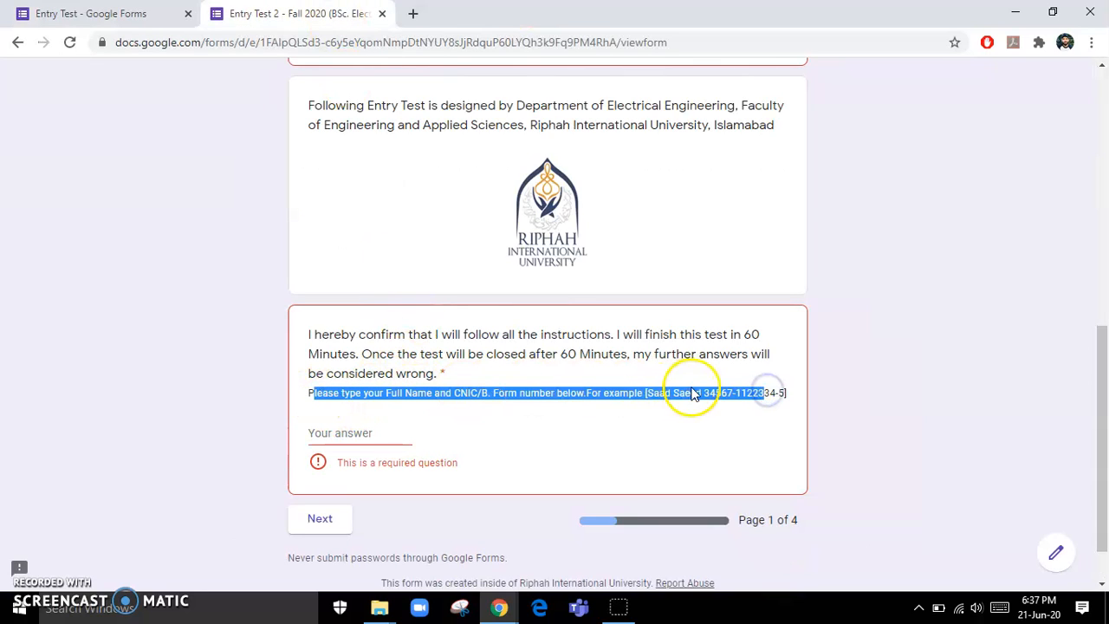
{"action": "left_click", "coordinate": [737, 391]}
{"action": "left_click", "coordinate": [117, 14]}
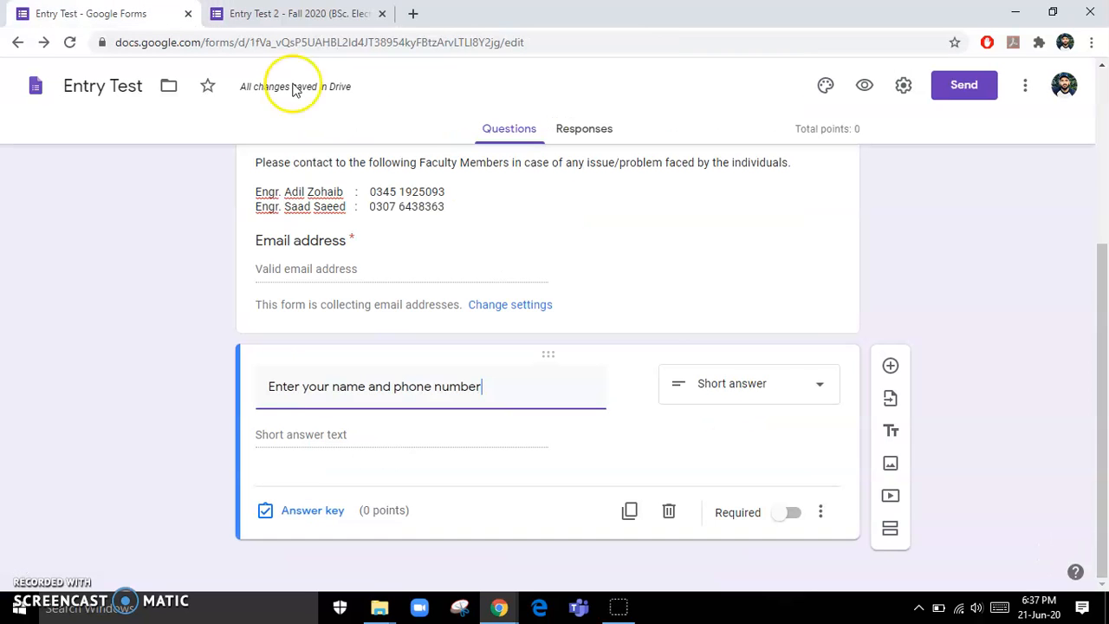
{"action": "left_click", "coordinate": [822, 513]}
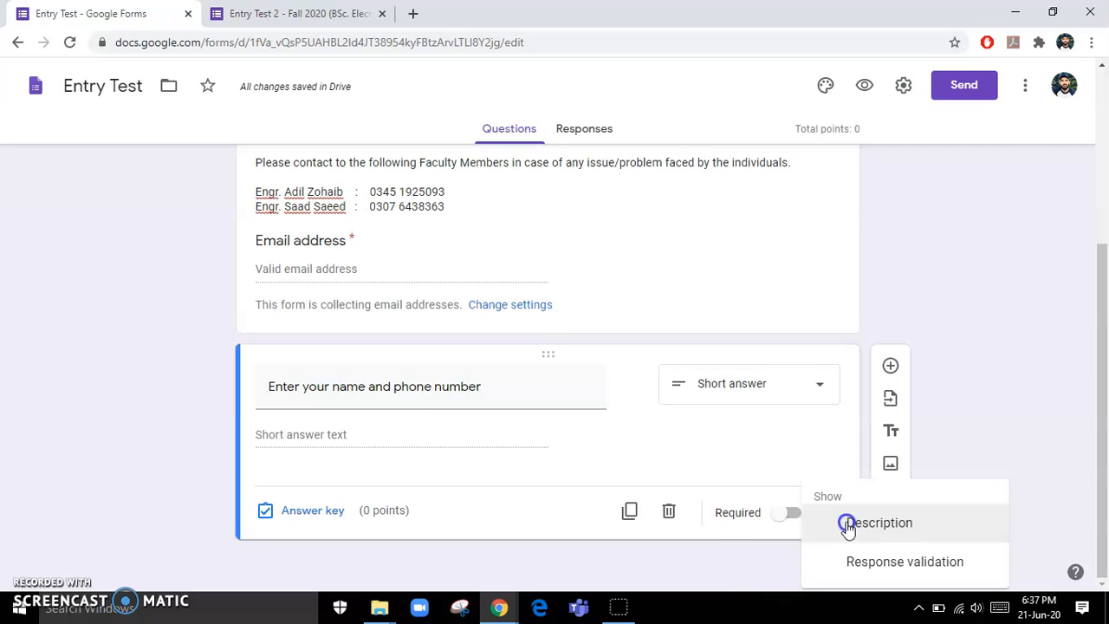
{"action": "left_click", "coordinate": [848, 523]}
{"action": "left_click", "coordinate": [289, 420]}
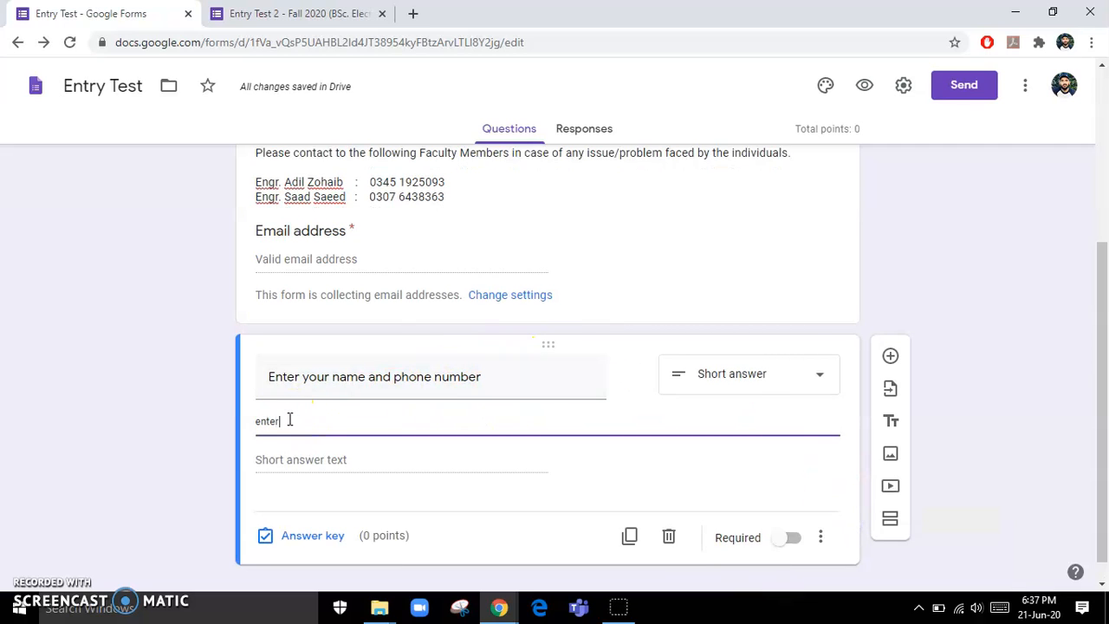
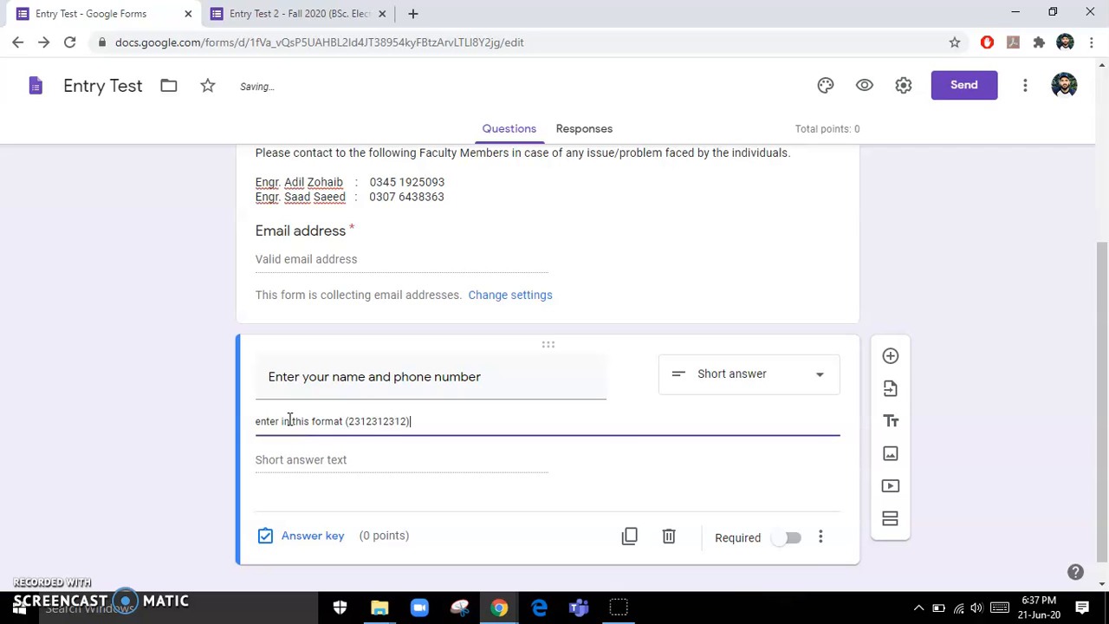
{"action": "left_click", "coordinate": [355, 418]}
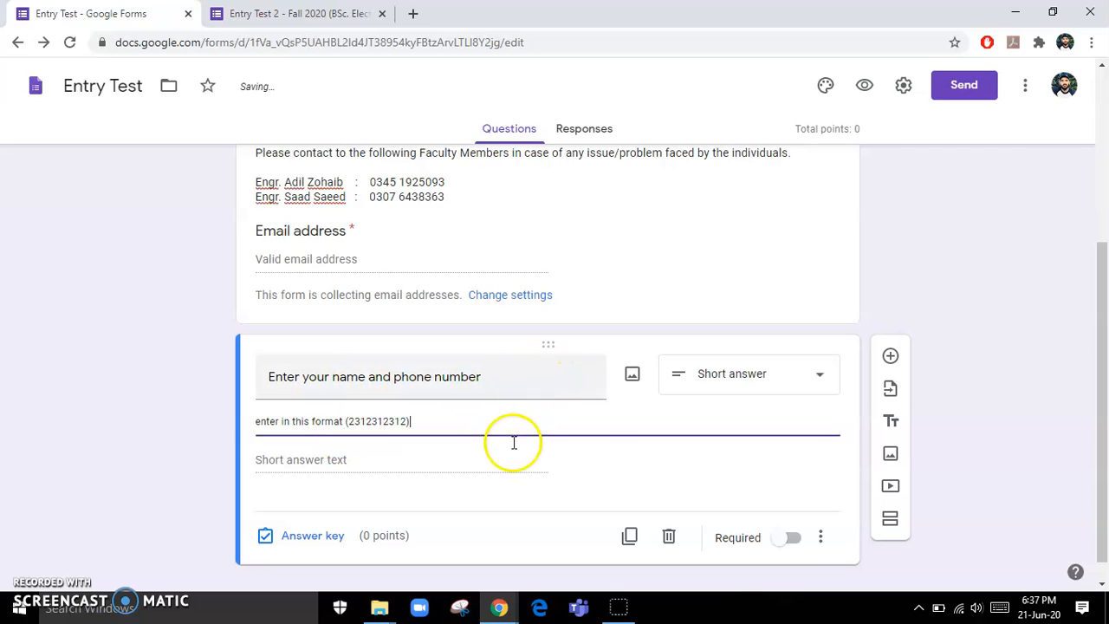
{"action": "left_click", "coordinate": [329, 466]}
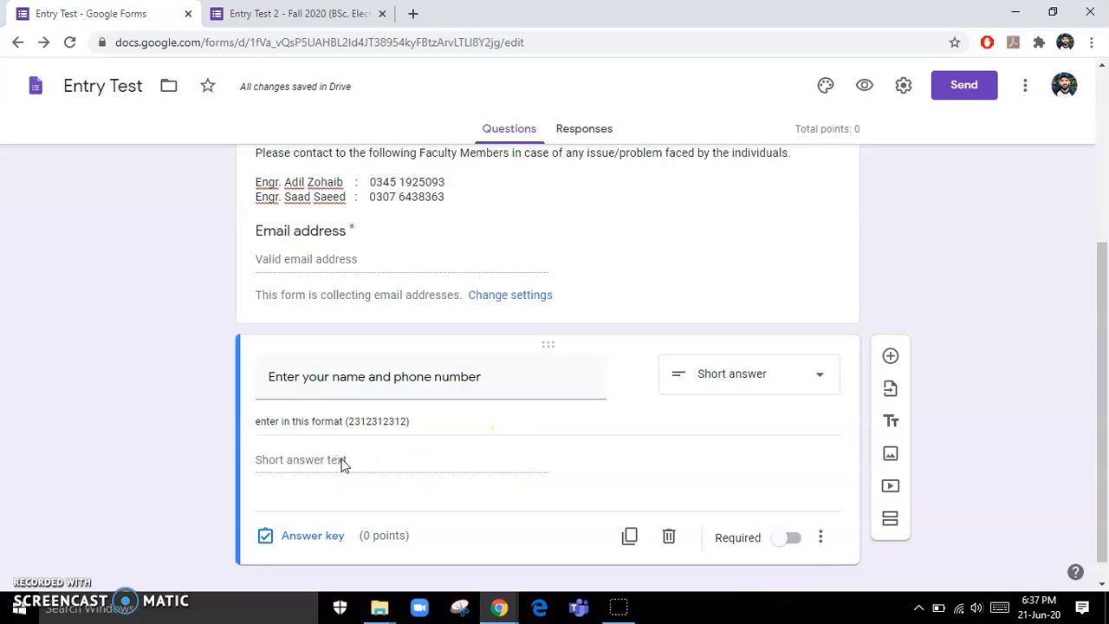
{"action": "left_click", "coordinate": [820, 536]}
{"action": "triple_click", "coordinate": [450, 431]}
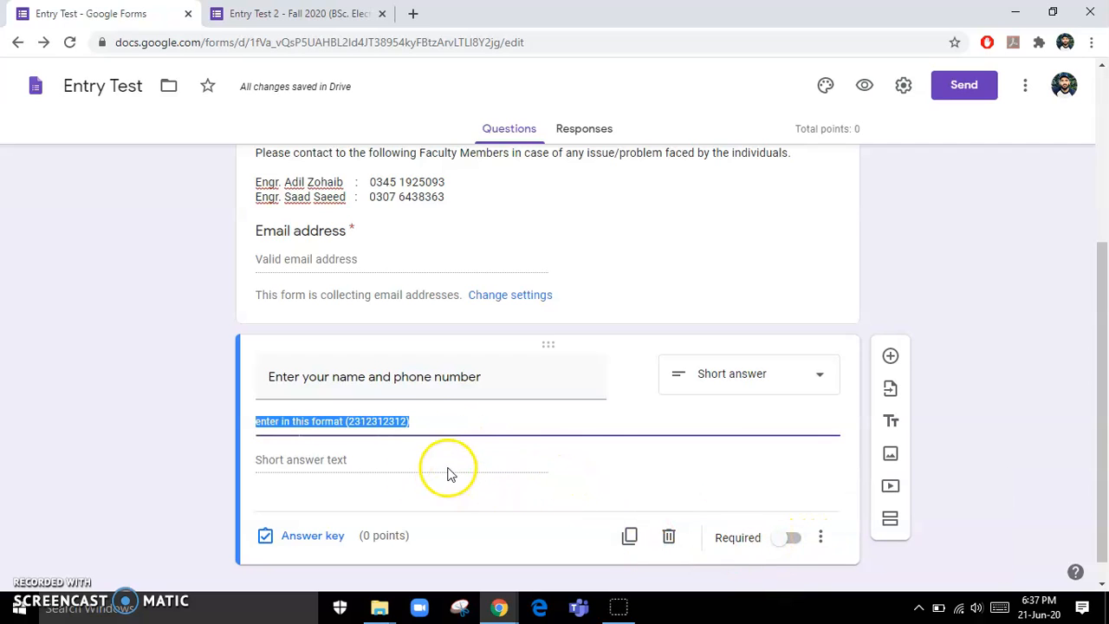
{"action": "left_click", "coordinate": [447, 468]}
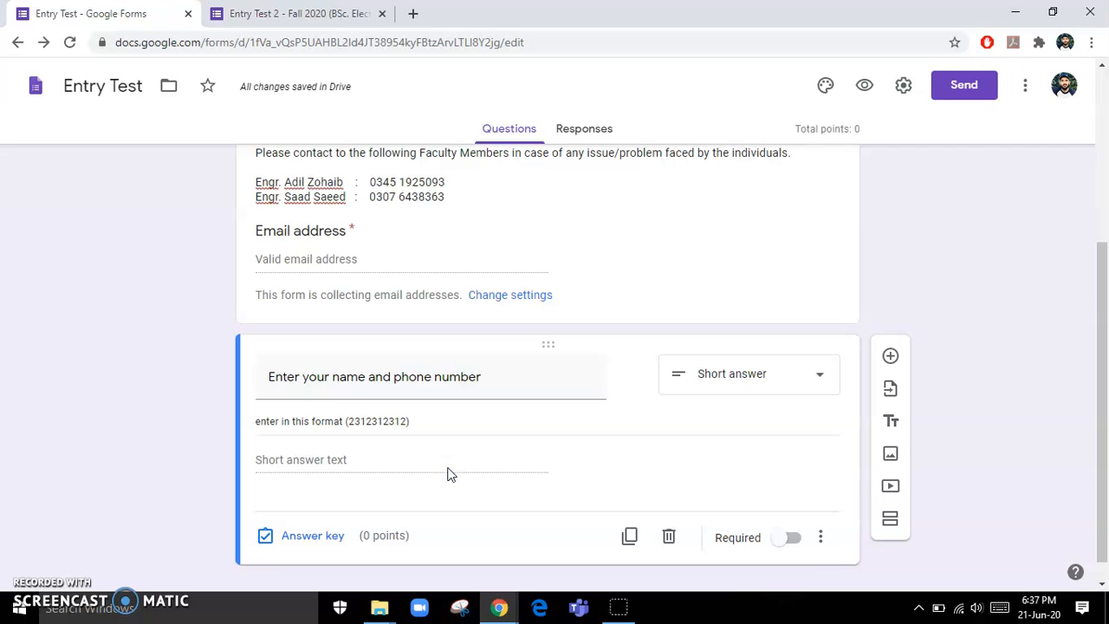
- Add text-rule response validation to the name-and-phone question
{"action": "left_click", "coordinate": [822, 538]}
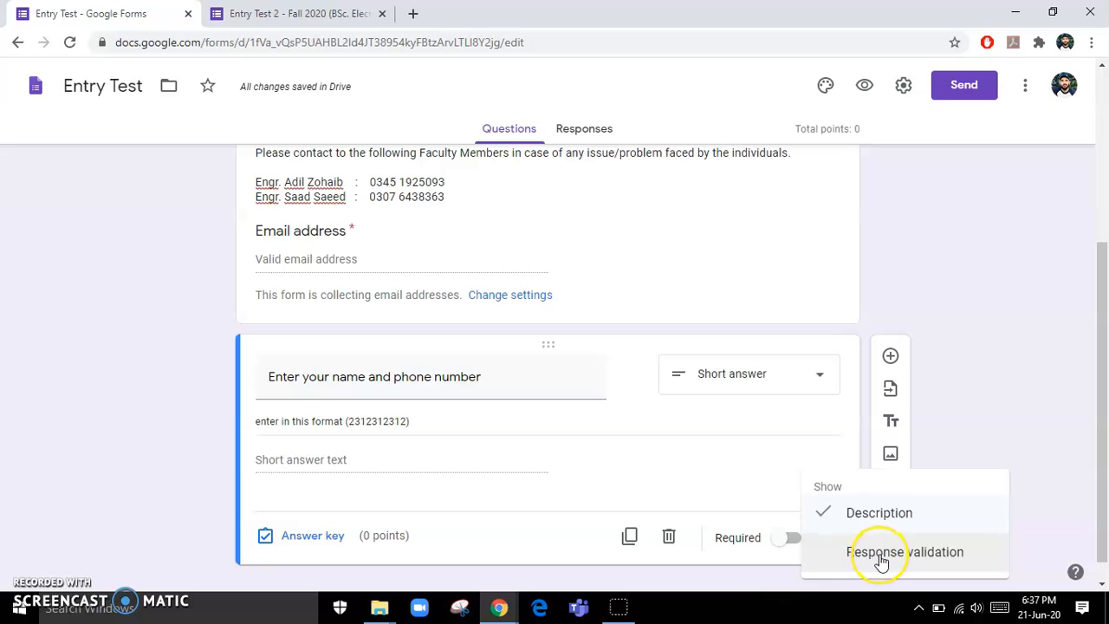
{"action": "left_click", "coordinate": [879, 553]}
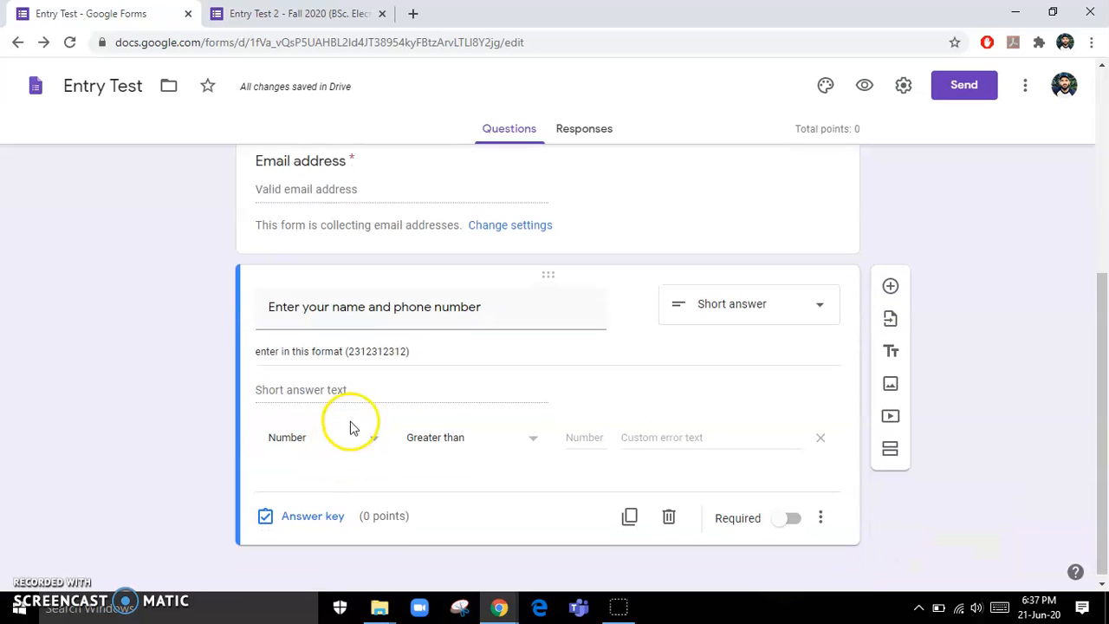
{"action": "left_click", "coordinate": [466, 437]}
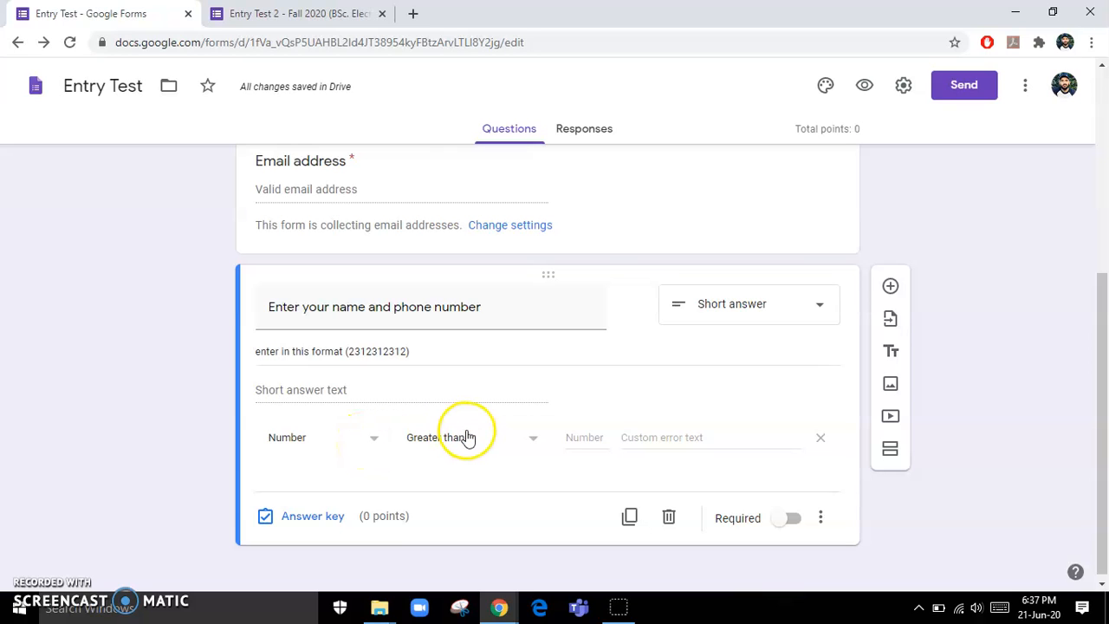
{"action": "left_click", "coordinate": [371, 443]}
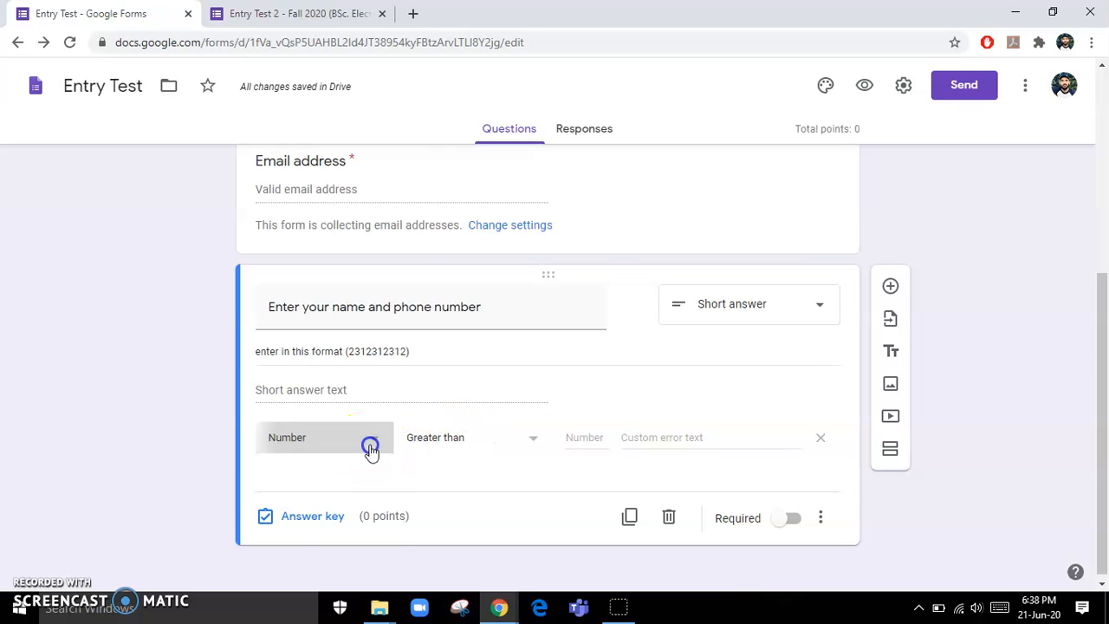
{"action": "left_click", "coordinate": [304, 479]}
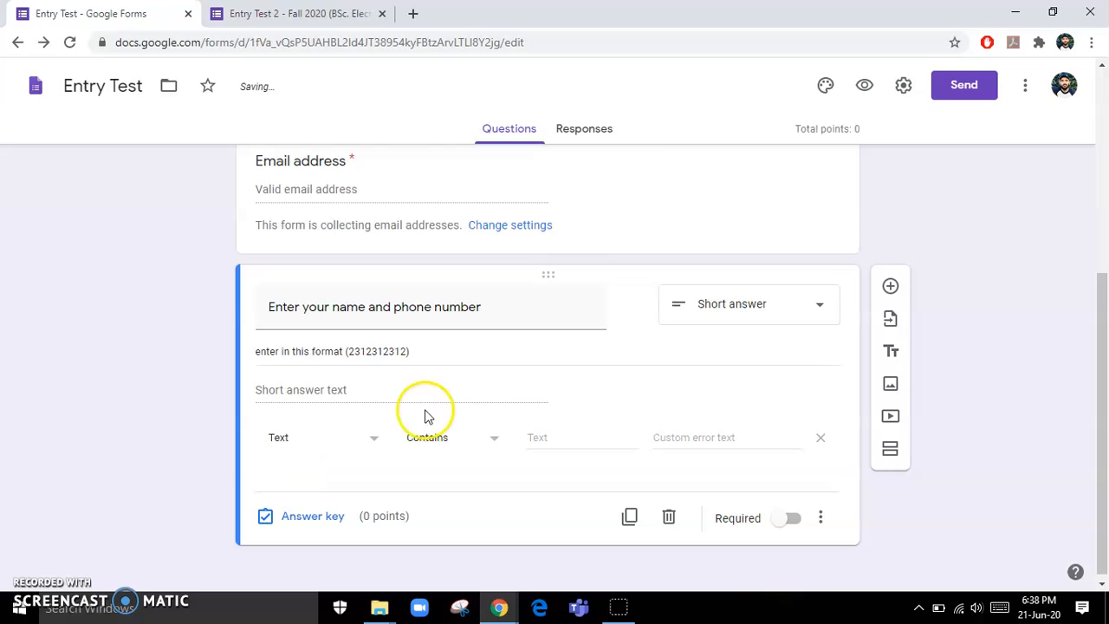
- Turn that response validation off again and insert a new multiple-choice question below
{"action": "left_click", "coordinate": [819, 517]}
{"action": "left_click", "coordinate": [886, 550]}
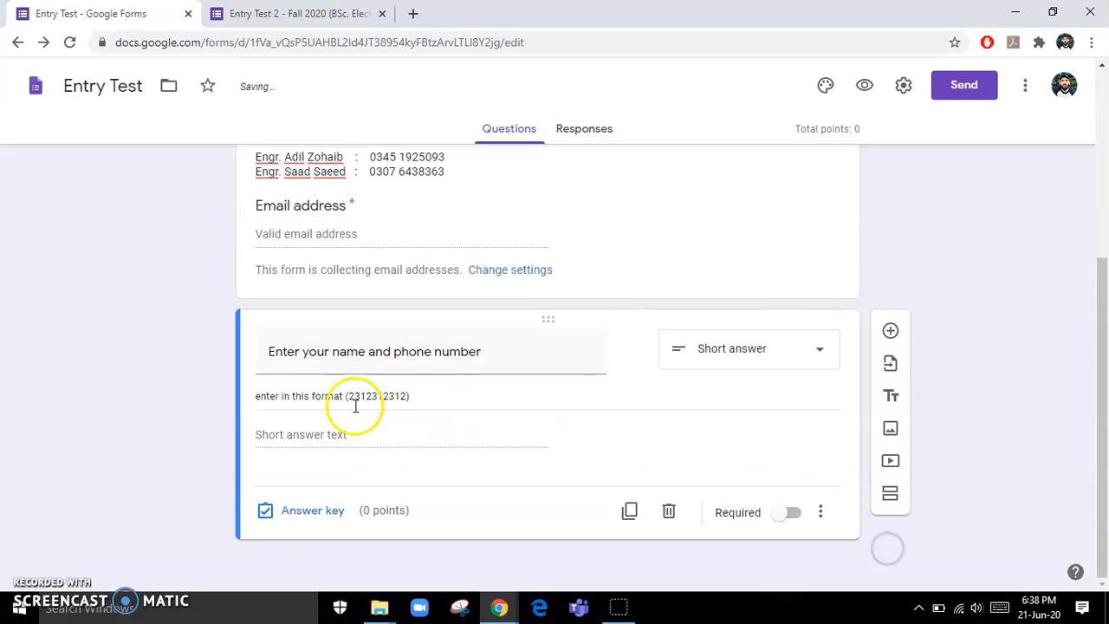
{"action": "left_click", "coordinate": [295, 440]}
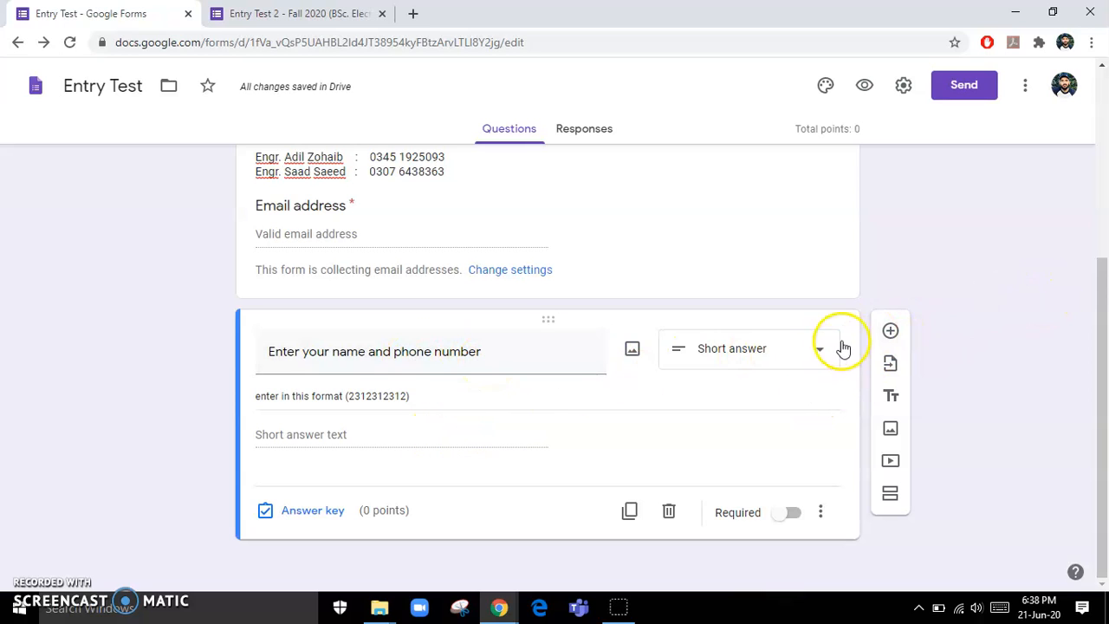
{"action": "left_click", "coordinate": [890, 330]}
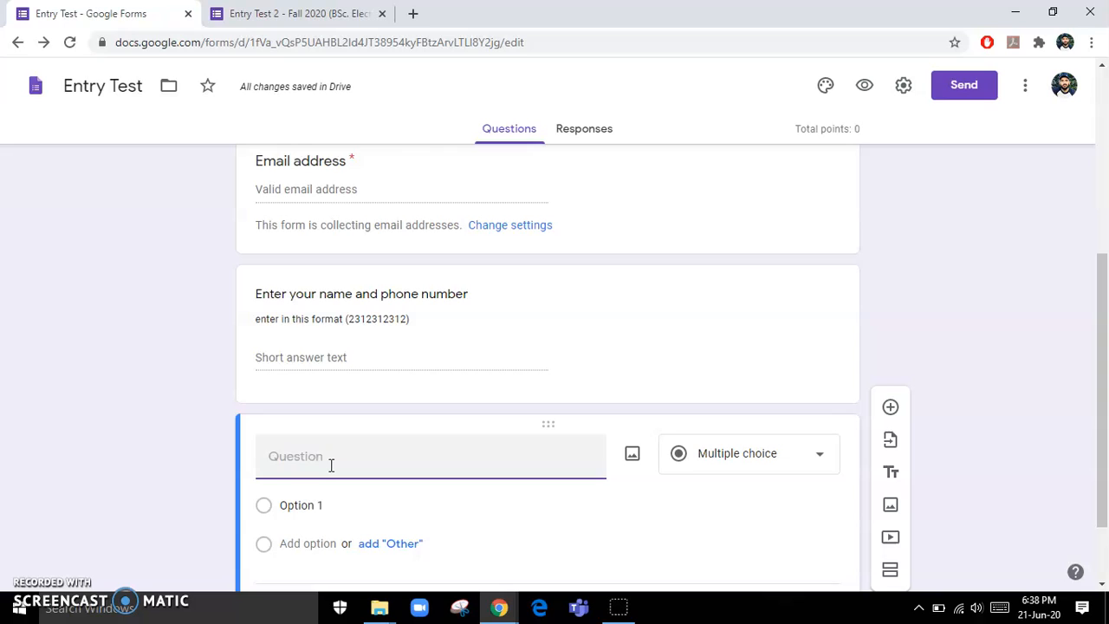
- Title the new question 'enter your online application ID' and make it Short answer
{"action": "type", "text": "eter"}
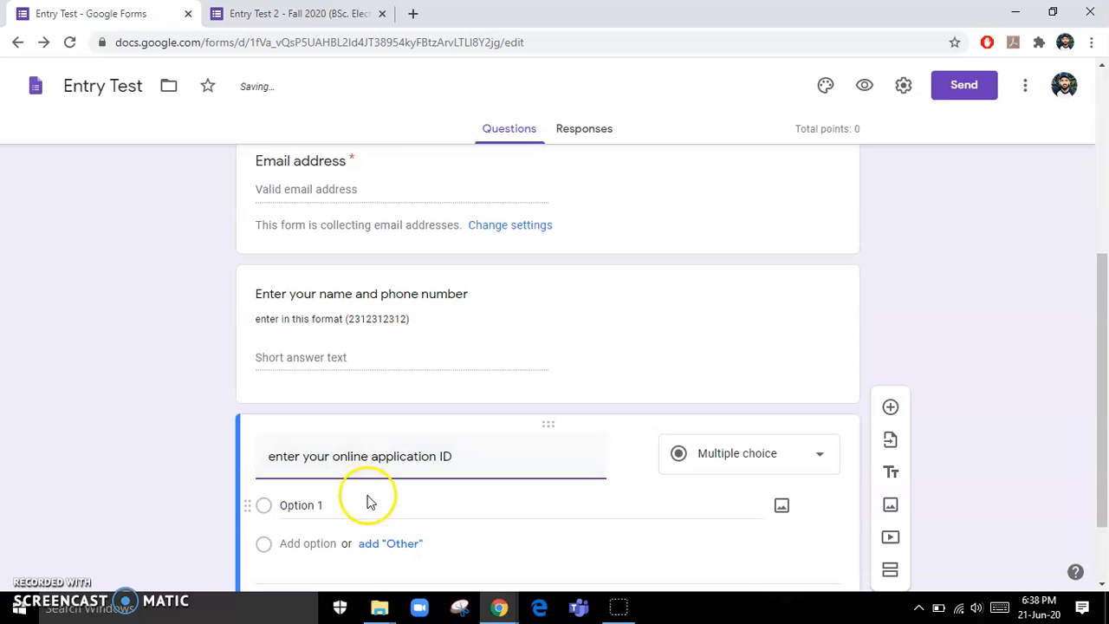
{"action": "left_click", "coordinate": [795, 380]}
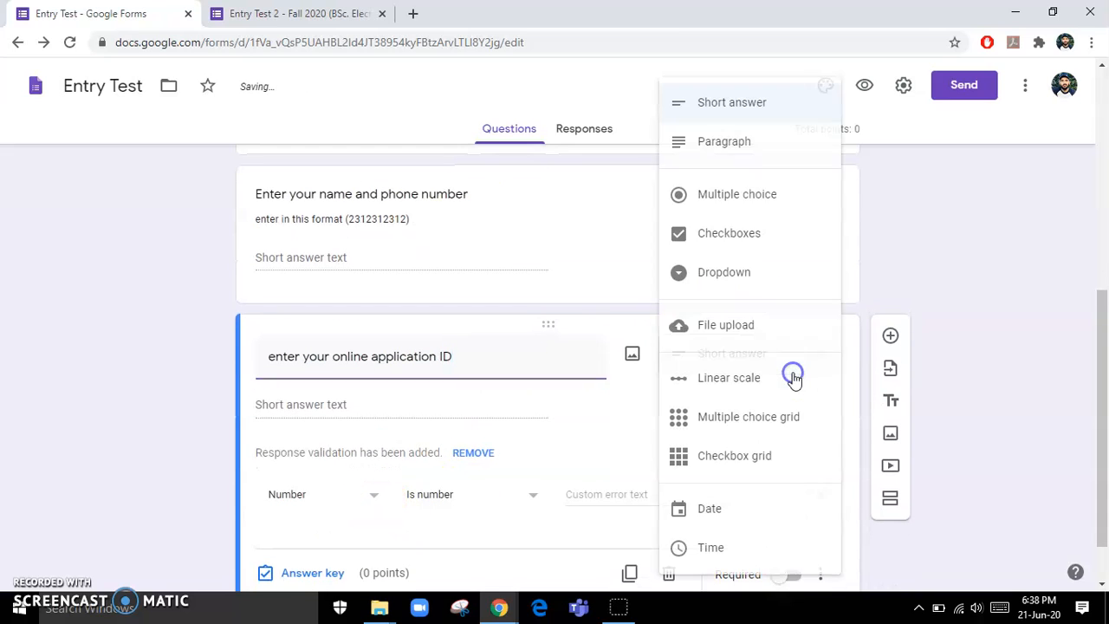
{"action": "left_click", "coordinate": [779, 106]}
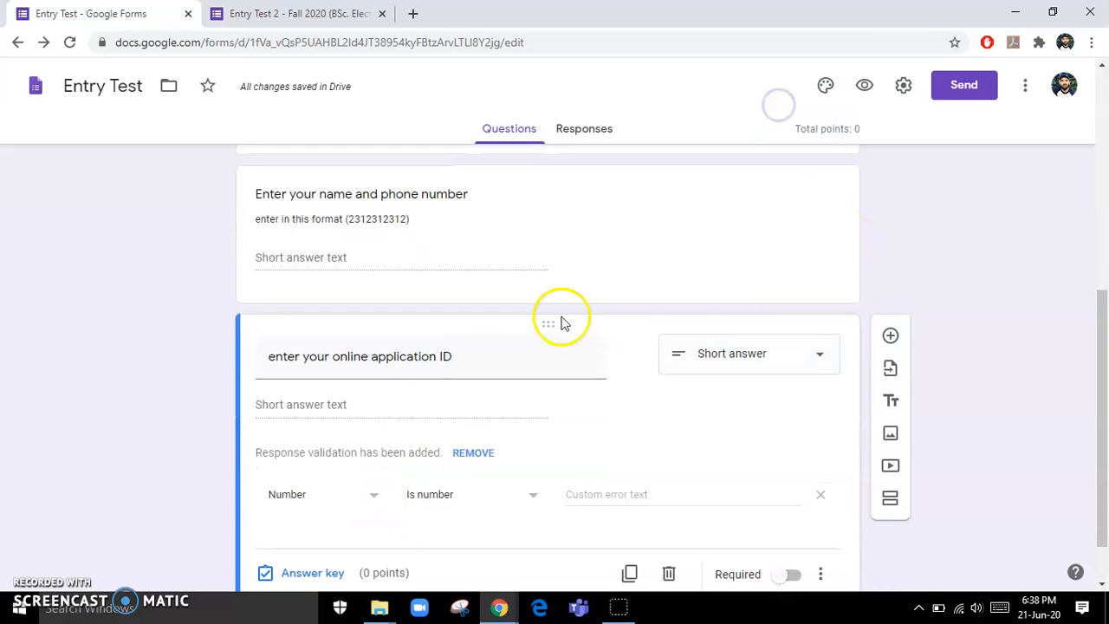
- Add the description 'Format' to the application ID question
{"action": "left_click", "coordinate": [820, 574]}
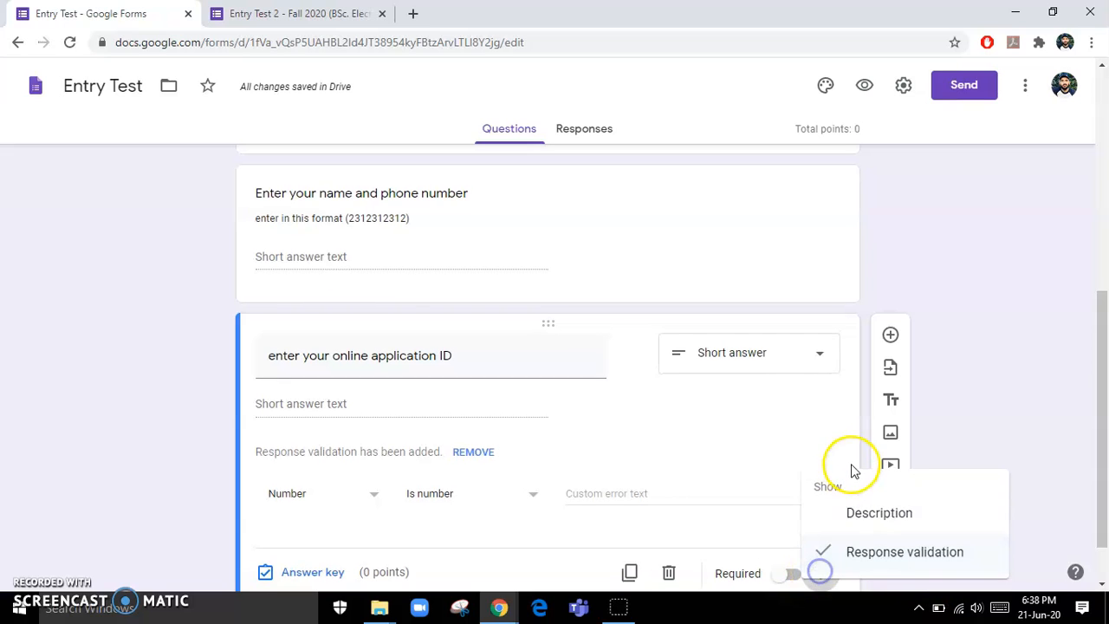
{"action": "left_click", "coordinate": [872, 515]}
{"action": "left_click", "coordinate": [465, 400]}
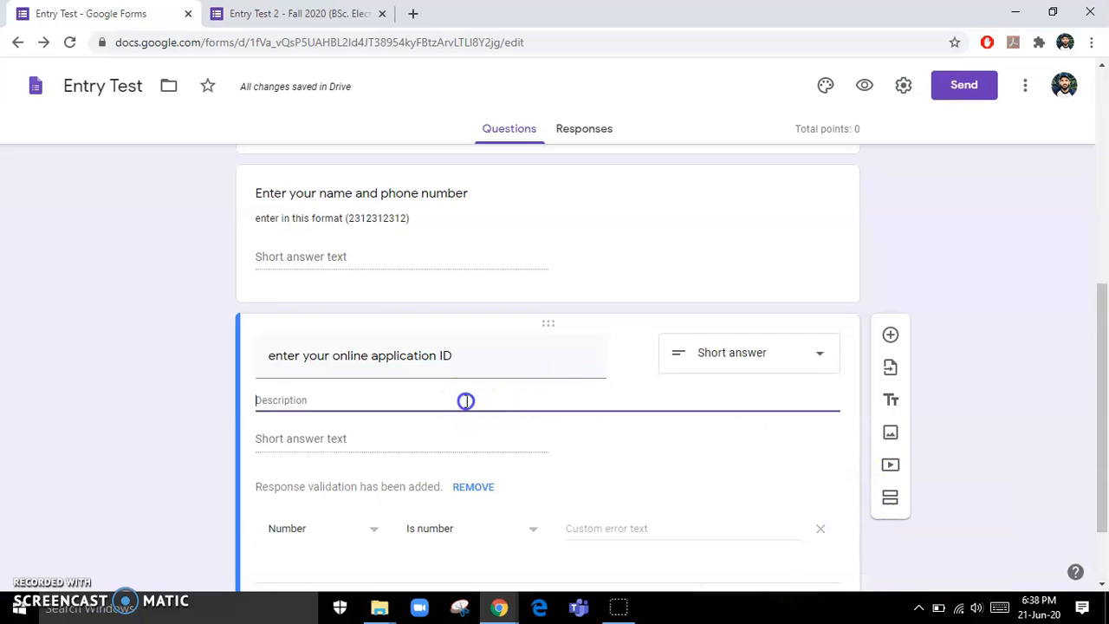
{"action": "type", "text": "D"}
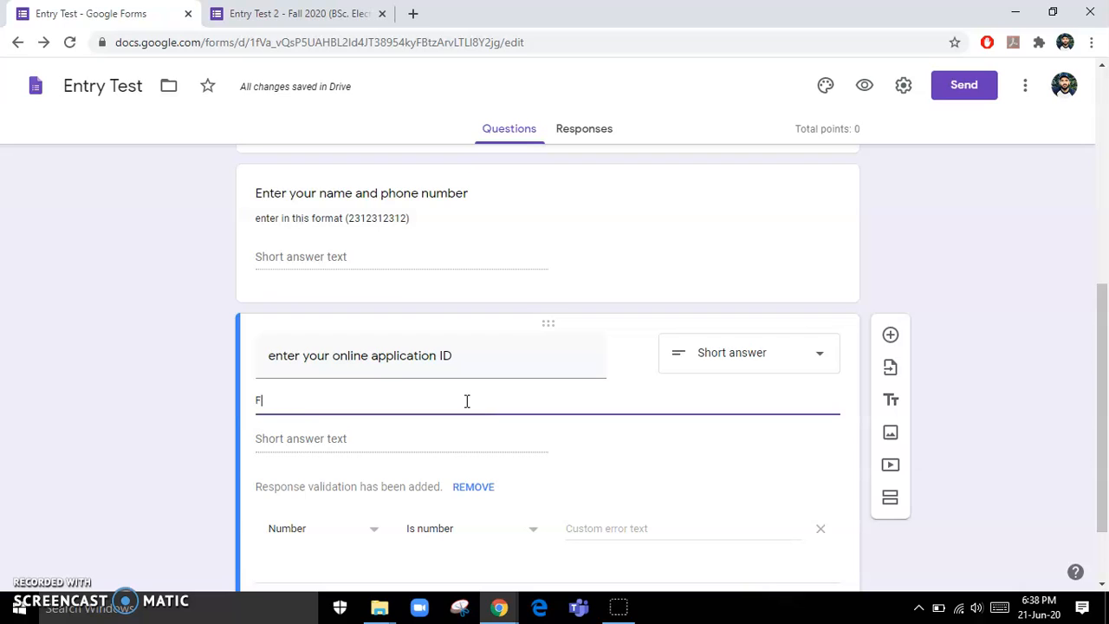
{"action": "type", "text": "ormate"}
{"action": "key", "text": "BackSpace"}
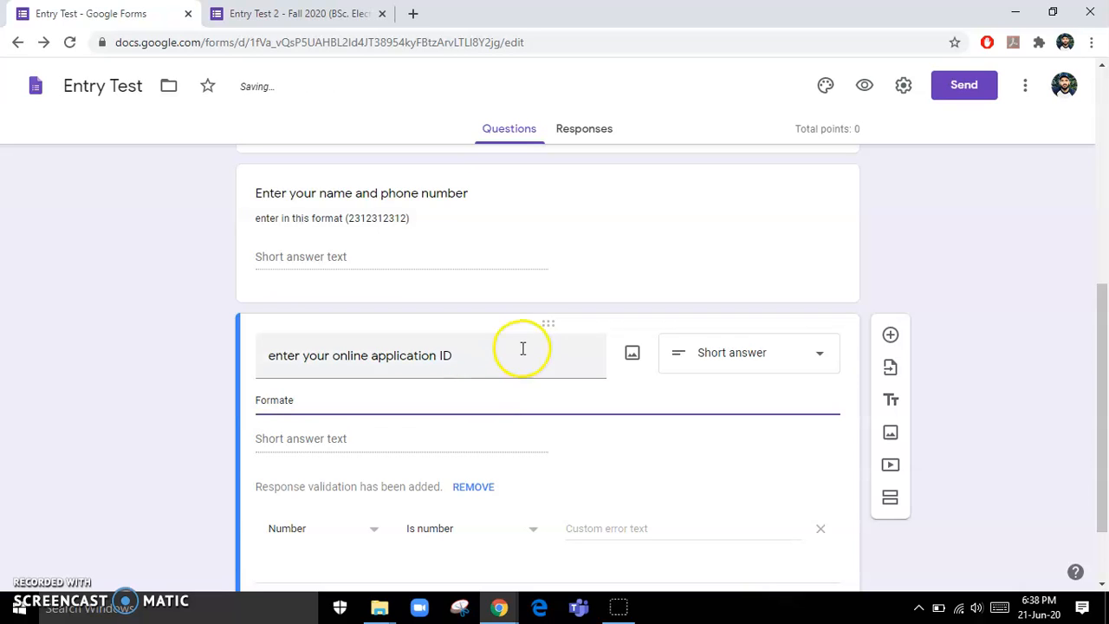
{"action": "left_click", "coordinate": [348, 440]}
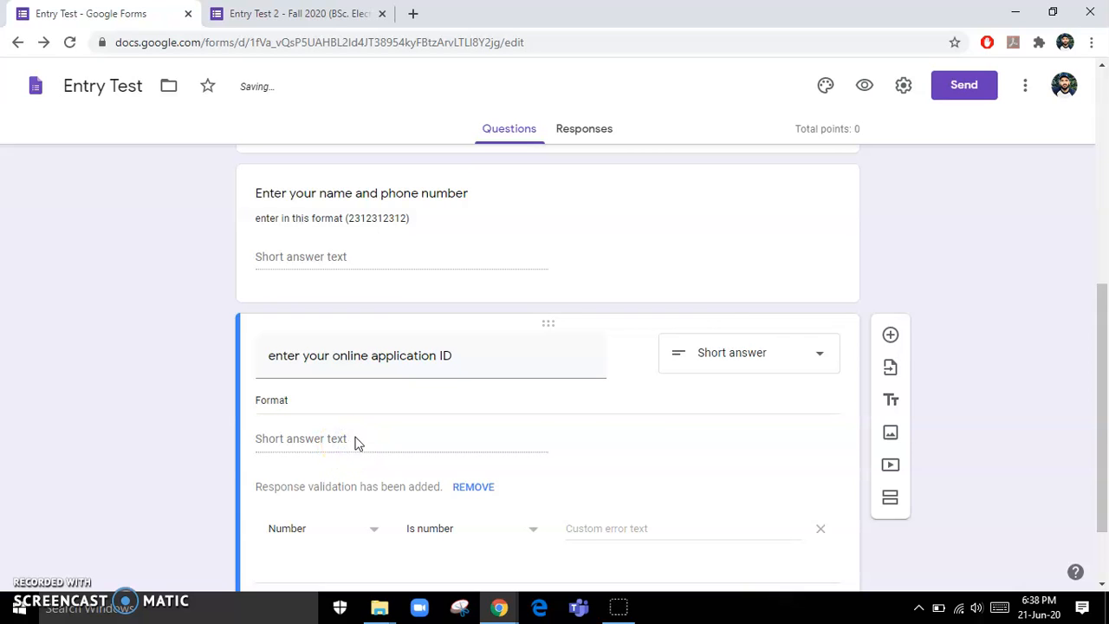
- Switch off the application ID question's number response validation
{"action": "scroll", "coordinate": [358, 444], "scroll_direction": "down", "scroll_amount": 2}
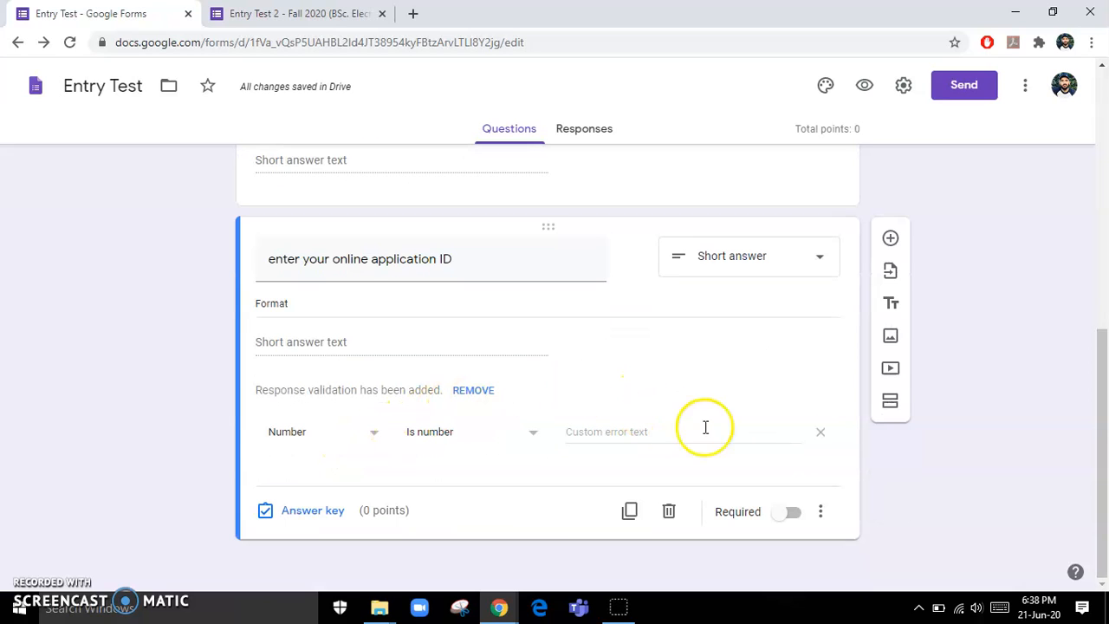
{"action": "left_click", "coordinate": [832, 520]}
{"action": "left_click", "coordinate": [871, 552]}
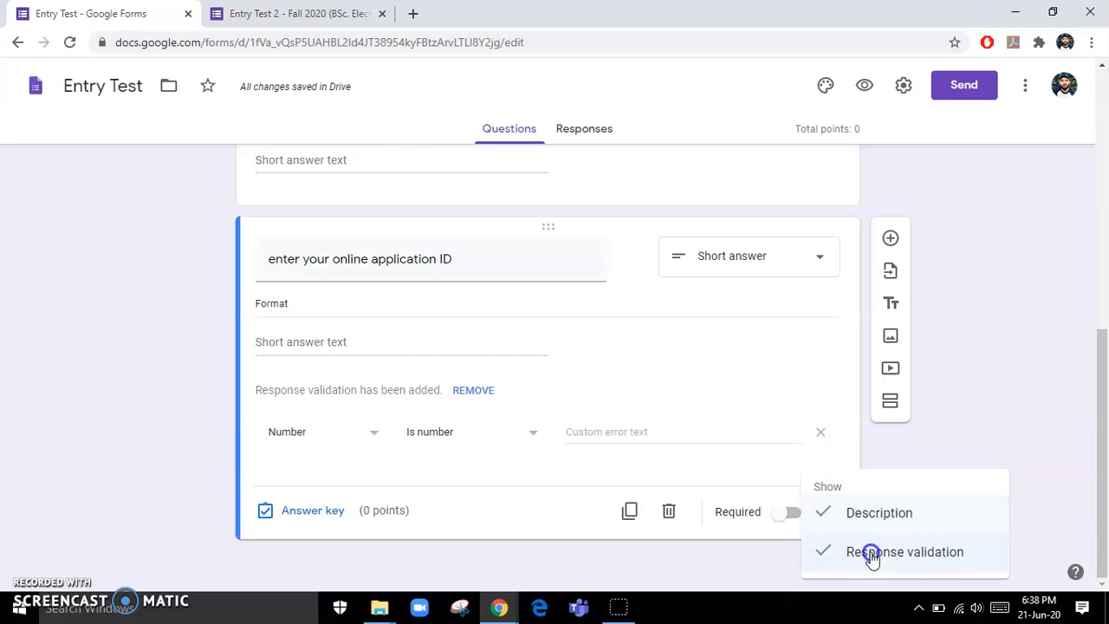
{"action": "left_click", "coordinate": [297, 427]}
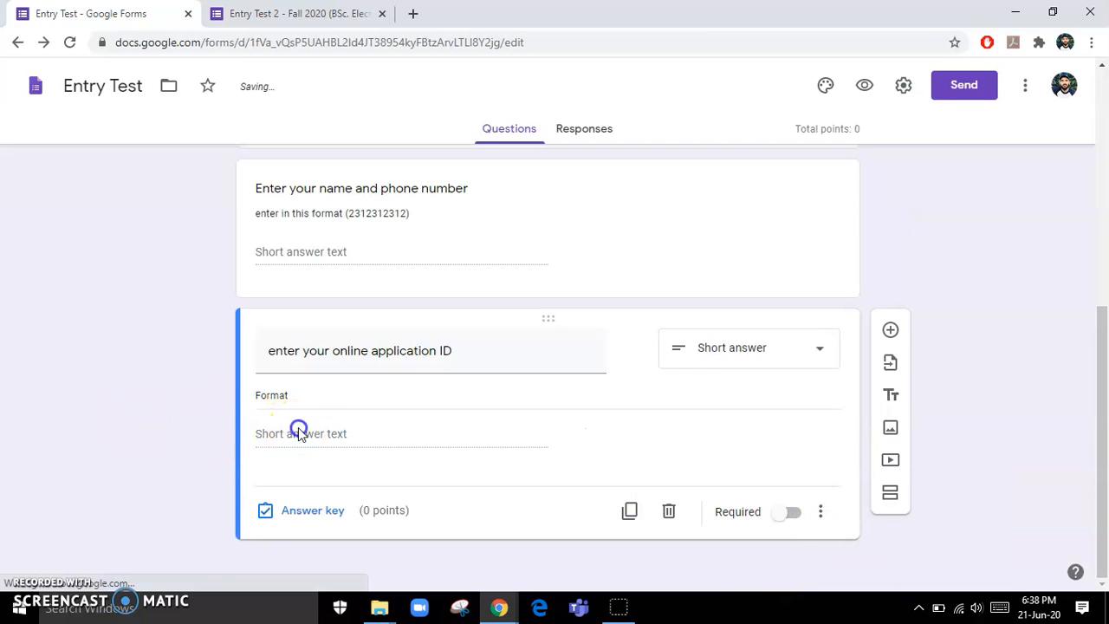
{"action": "scroll", "coordinate": [421, 341], "scroll_direction": "up", "scroll_amount": 3}
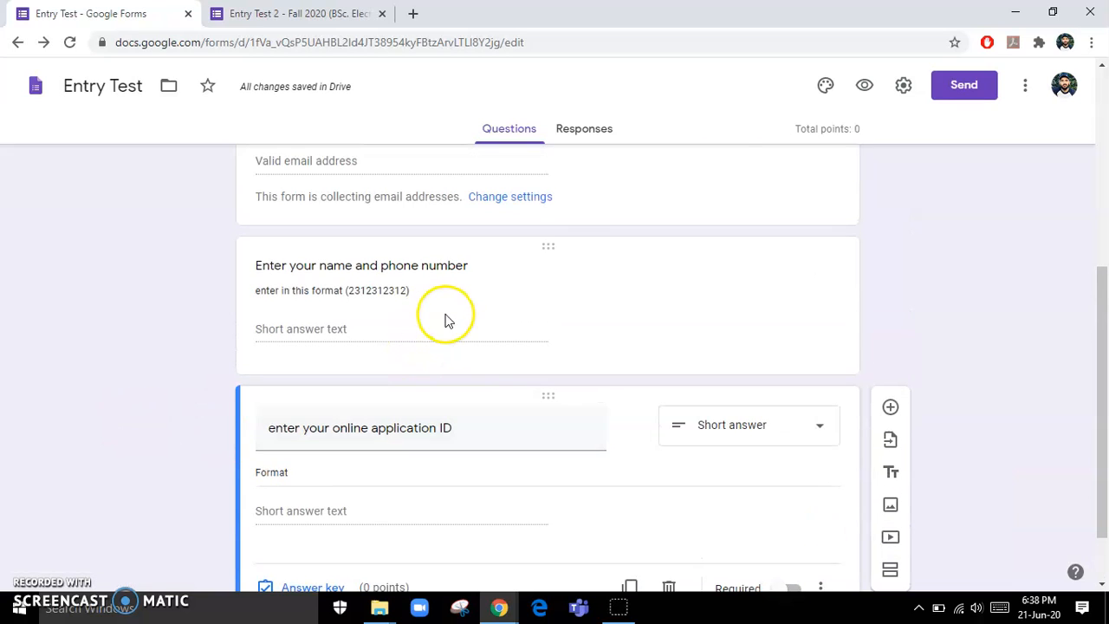
{"action": "scroll", "coordinate": [448, 323], "scroll_direction": "down", "scroll_amount": 3}
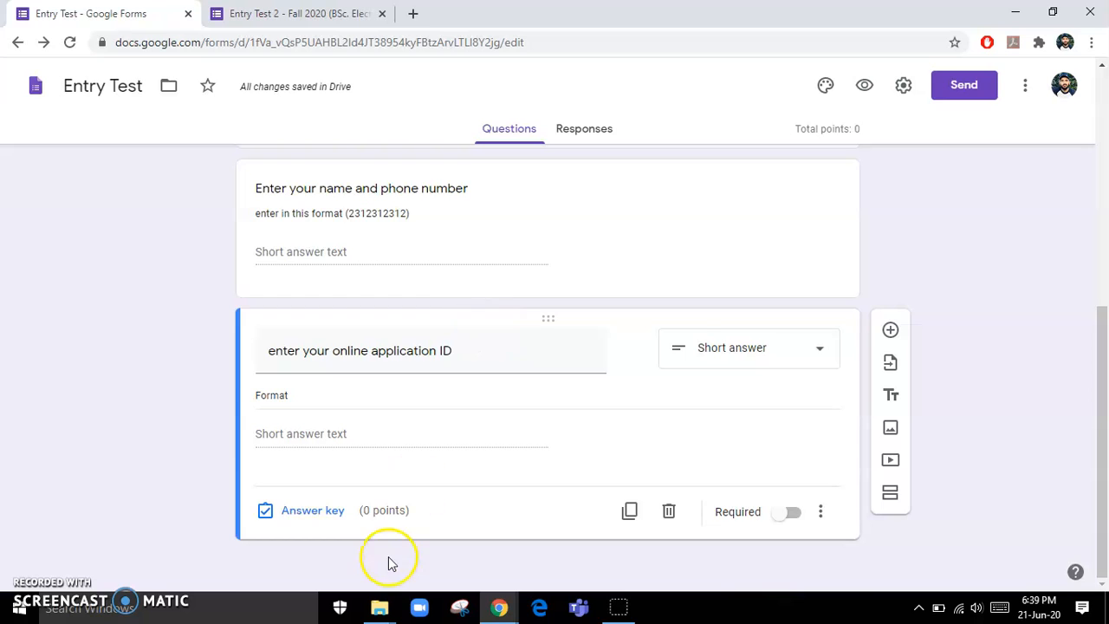
{"action": "scroll", "coordinate": [389, 563], "scroll_direction": "up", "scroll_amount": 3}
{"action": "scroll", "coordinate": [815, 378], "scroll_direction": "down", "scroll_amount": 3}
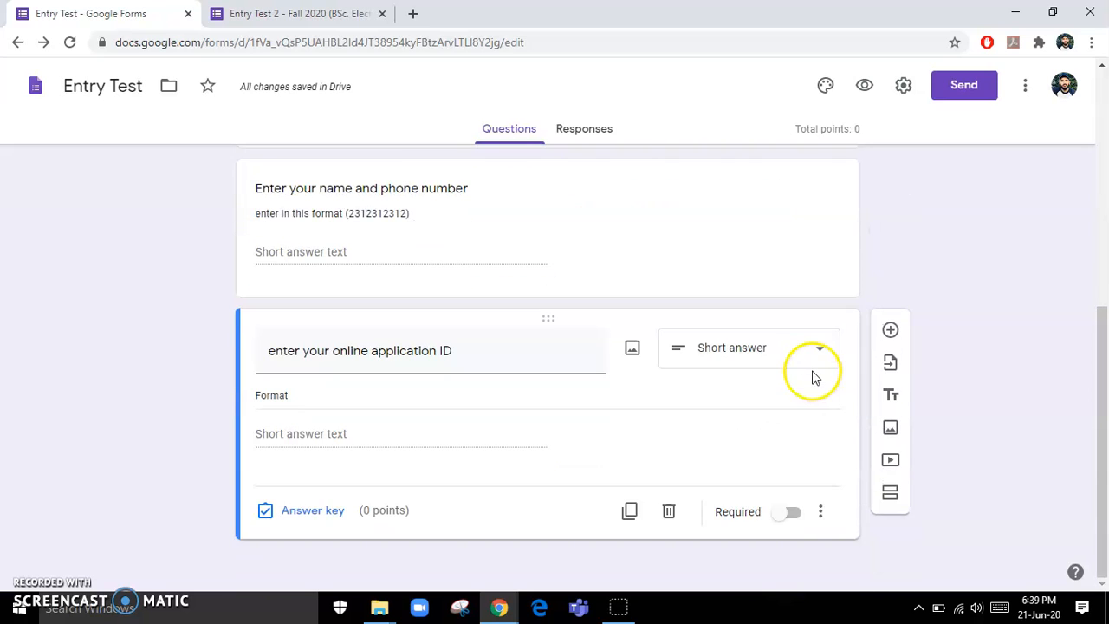
{"action": "scroll", "coordinate": [621, 166], "scroll_direction": "up", "scroll_amount": 1}
{"action": "key", "text": "ctrl+Tab"}
{"action": "scroll", "coordinate": [478, 341], "scroll_direction": "up", "scroll_amount": 2}
{"action": "scroll", "coordinate": [478, 340], "scroll_direction": "down", "scroll_amount": 2}
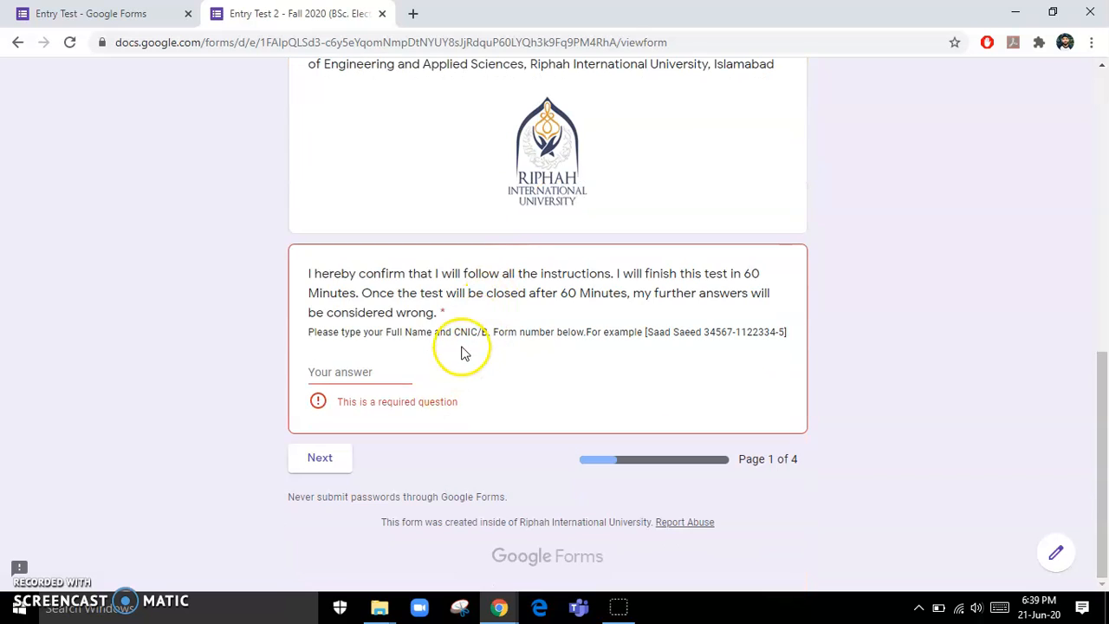
{"action": "scroll", "coordinate": [463, 345], "scroll_direction": "up", "scroll_amount": 2}
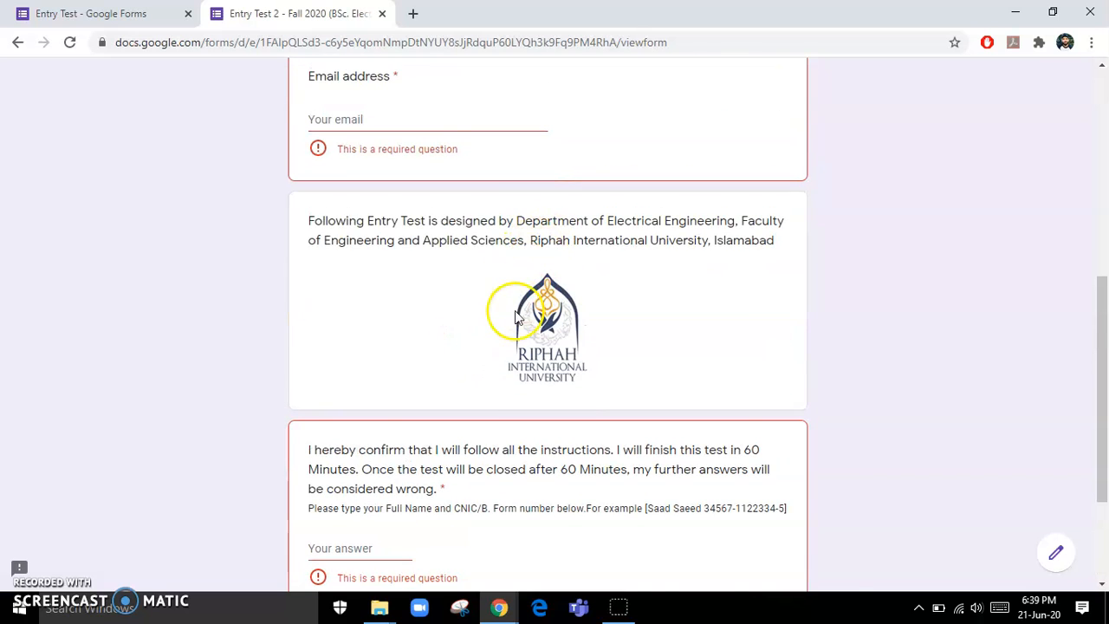
{"action": "key", "text": "ctrl+Tab"}
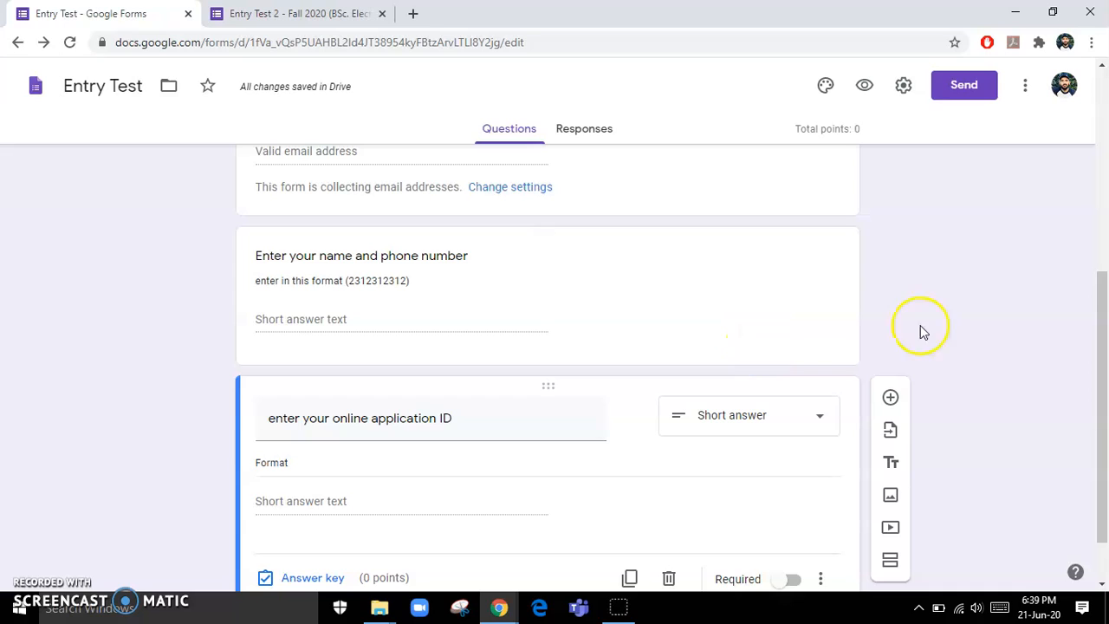
{"action": "scroll", "coordinate": [1041, 312], "scroll_direction": "down", "scroll_amount": 1}
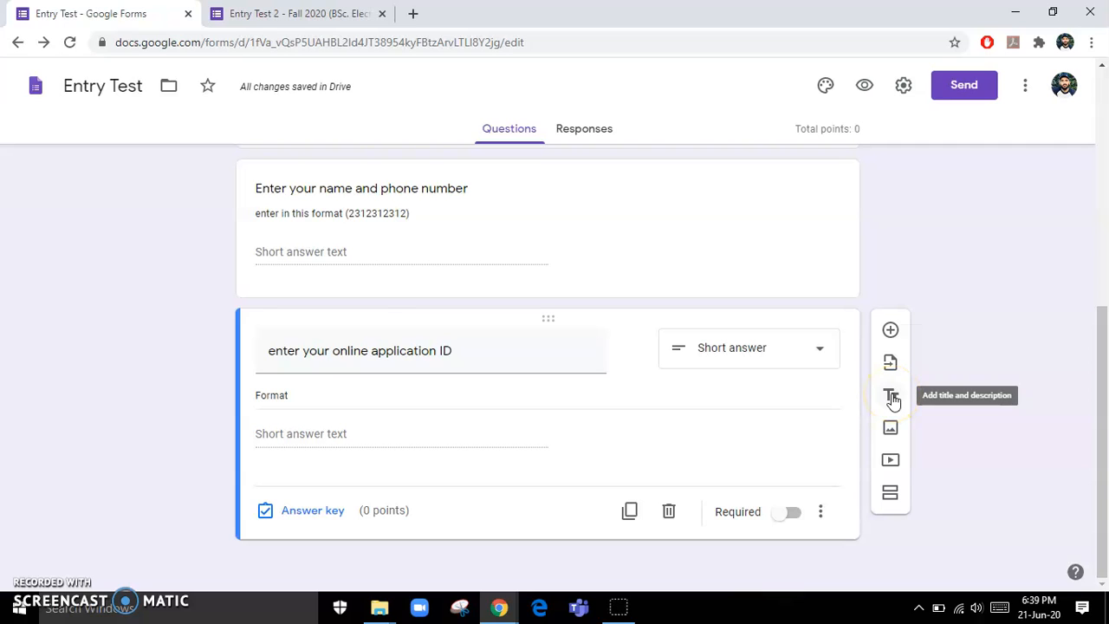
- Upload the Logo image file as an image after the application ID question
{"action": "left_click", "coordinate": [888, 437]}
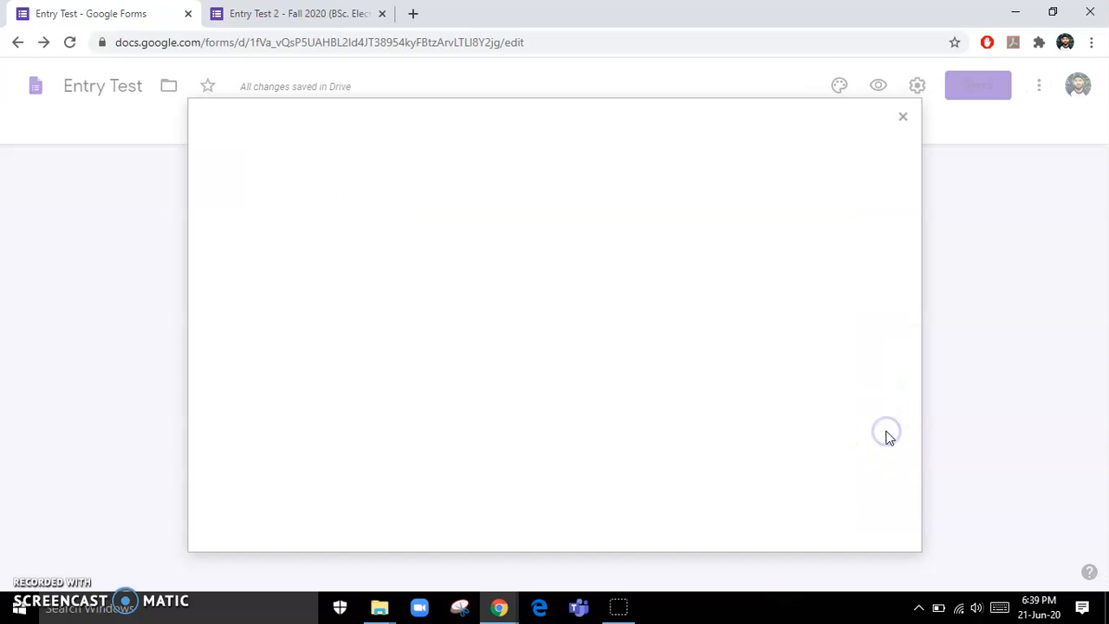
{"action": "left_click", "coordinate": [532, 423]}
{"action": "left_click", "coordinate": [559, 126]}
{"action": "left_click", "coordinate": [984, 563]}
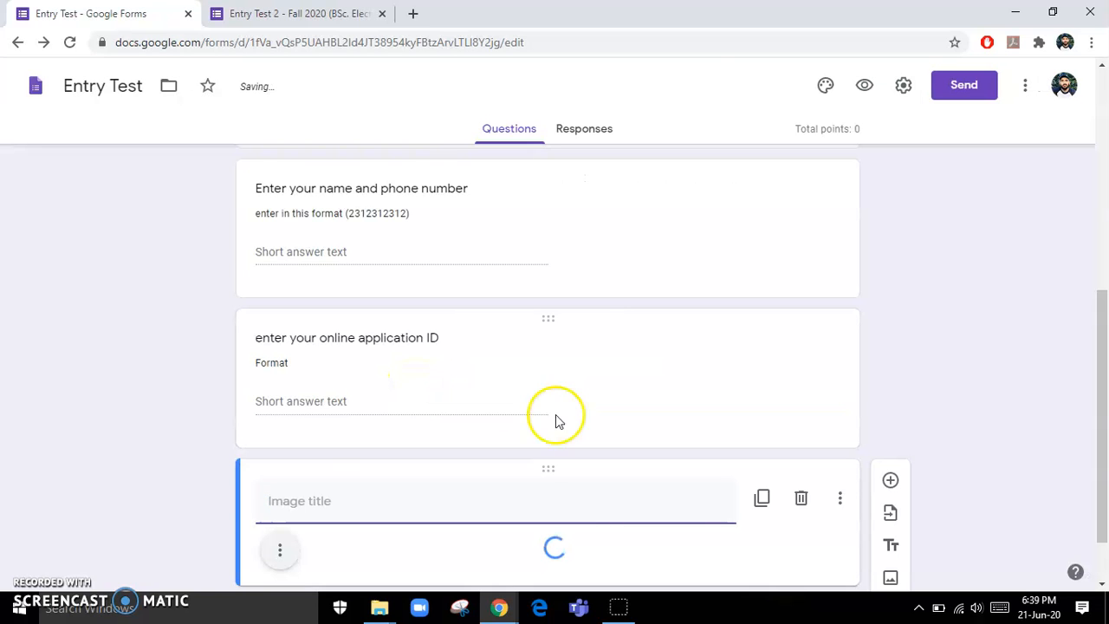
- Shrink the logo, centre-align it, and bring up the Entry Test 2 form
{"action": "left_click", "coordinate": [408, 502]}
{"action": "scroll", "coordinate": [408, 502], "scroll_direction": "down", "scroll_amount": 2}
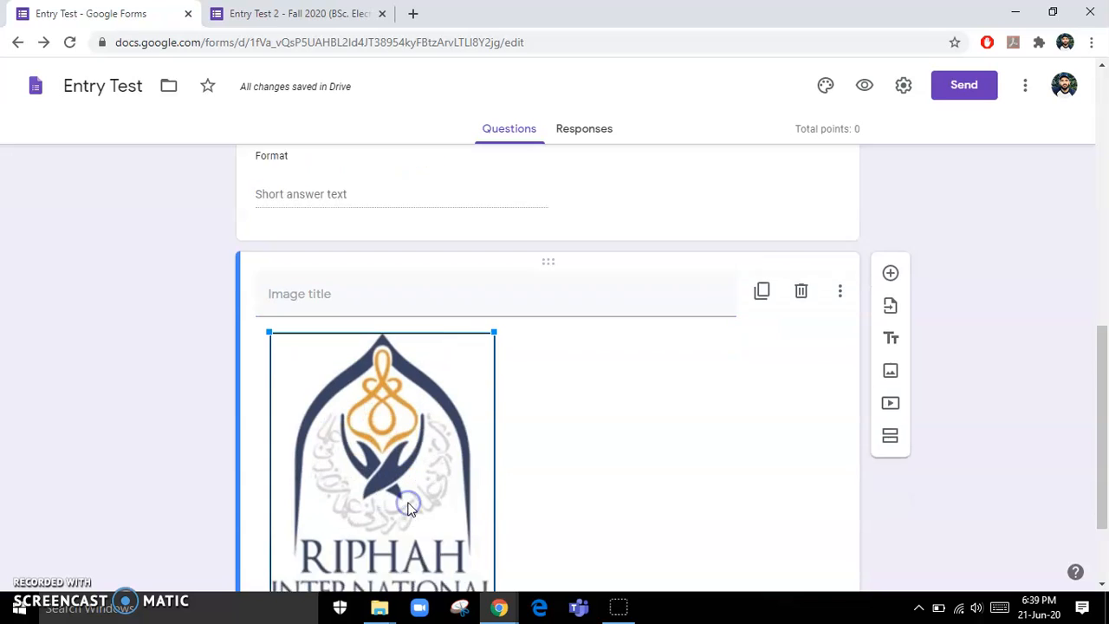
{"action": "left_click_drag", "start_coordinate": [494, 533], "coordinate": [426, 446]}
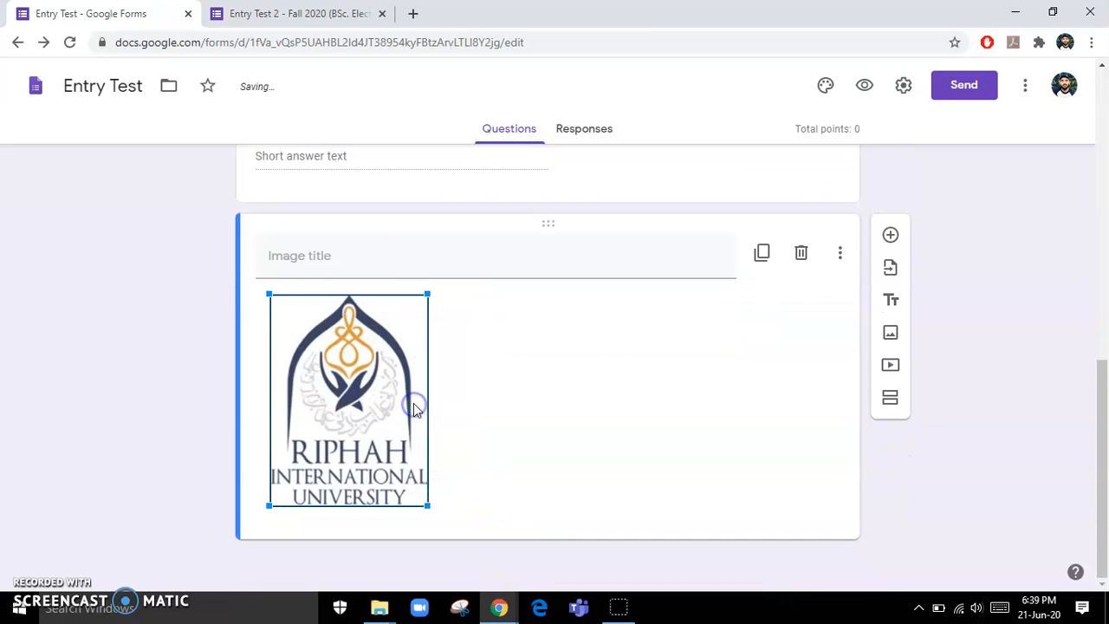
{"action": "left_click", "coordinate": [485, 345]}
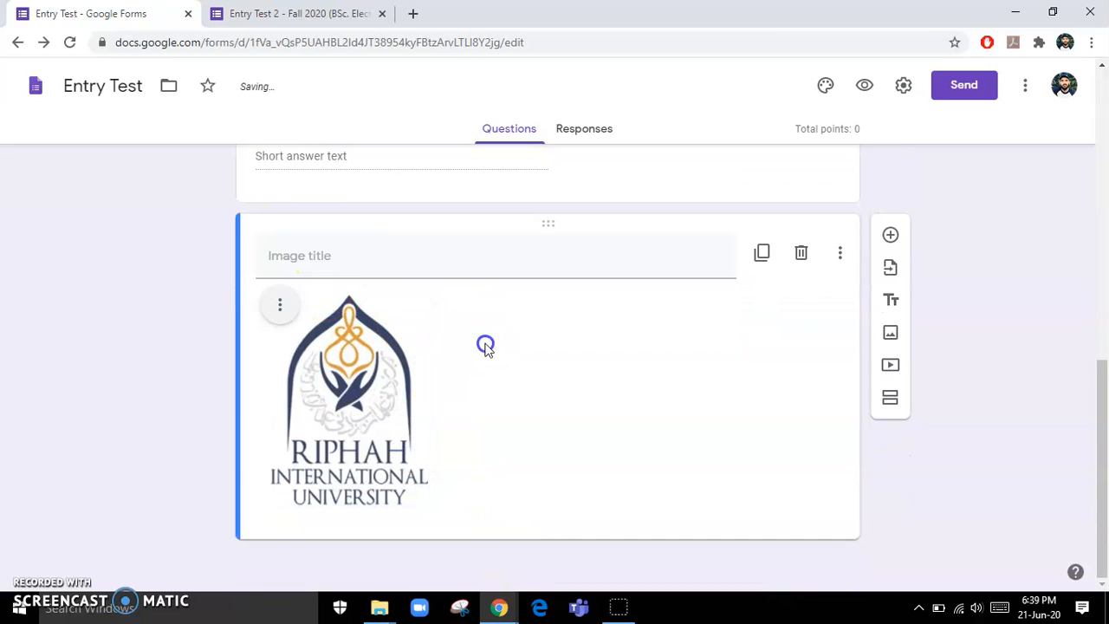
{"action": "left_click", "coordinate": [285, 303]}
{"action": "left_click", "coordinate": [248, 350]}
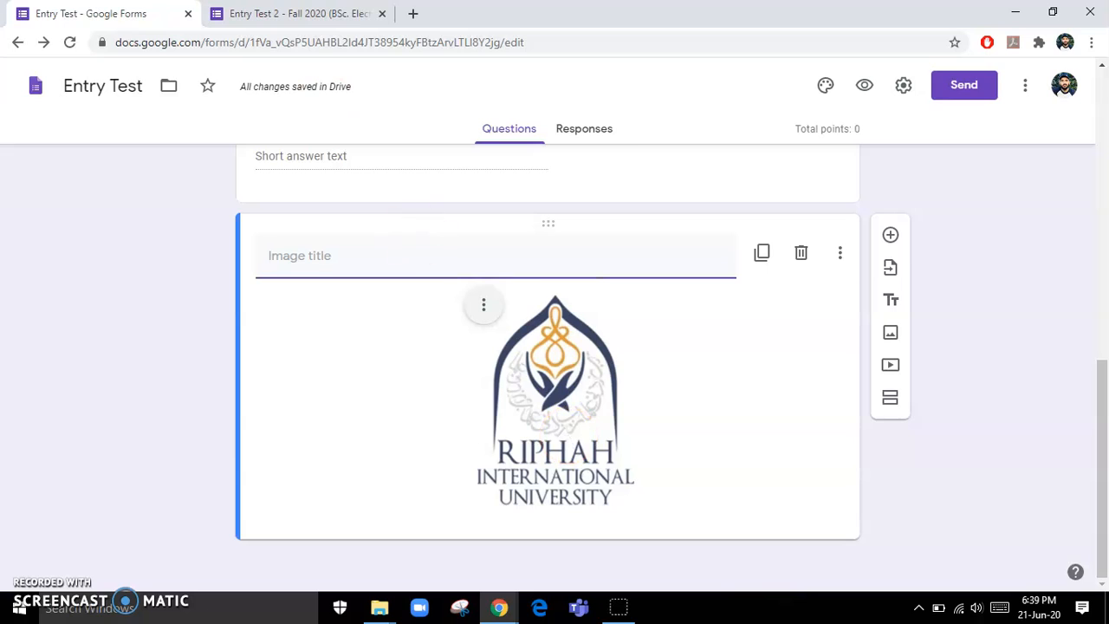
{"action": "left_click", "coordinate": [299, 14]}
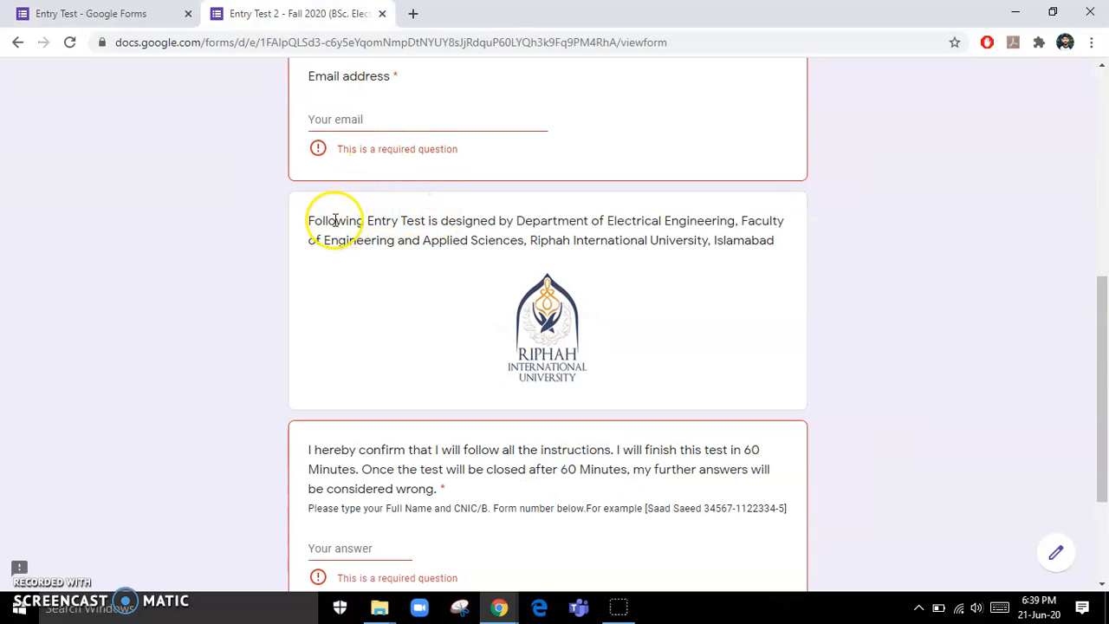
- Copy the Electrical Engineering department intro from Entry Test 2 into the logo's caption
{"action": "left_click_drag", "start_coordinate": [313, 221], "coordinate": [781, 257]}
{"action": "key", "text": "ctrl+c"}
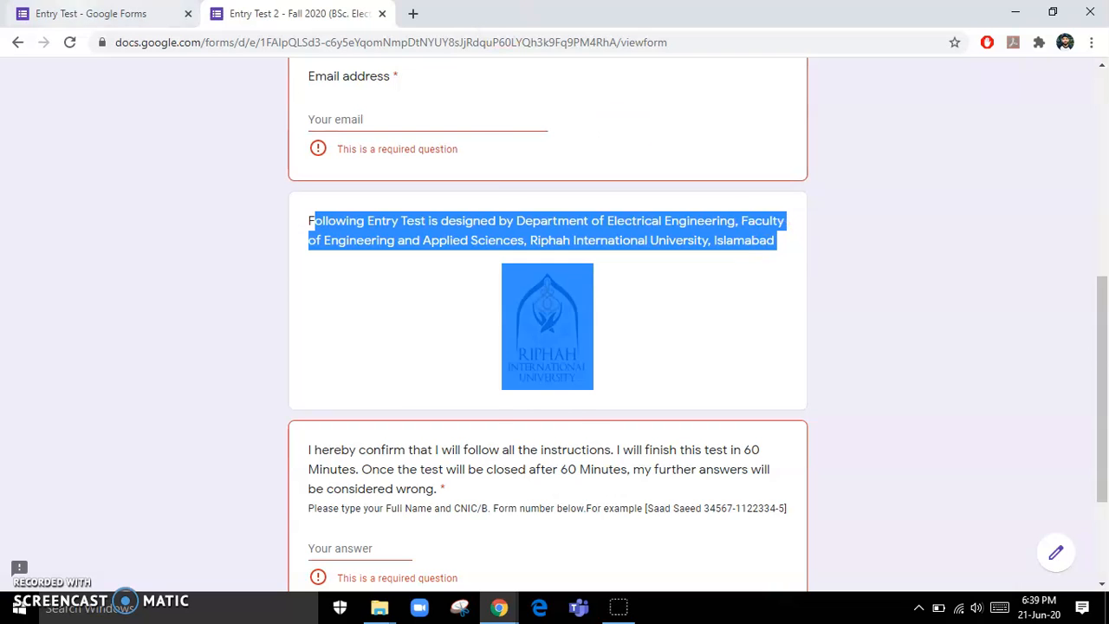
{"action": "left_click", "coordinate": [91, 14]}
{"action": "key", "text": "ctrl+v"}
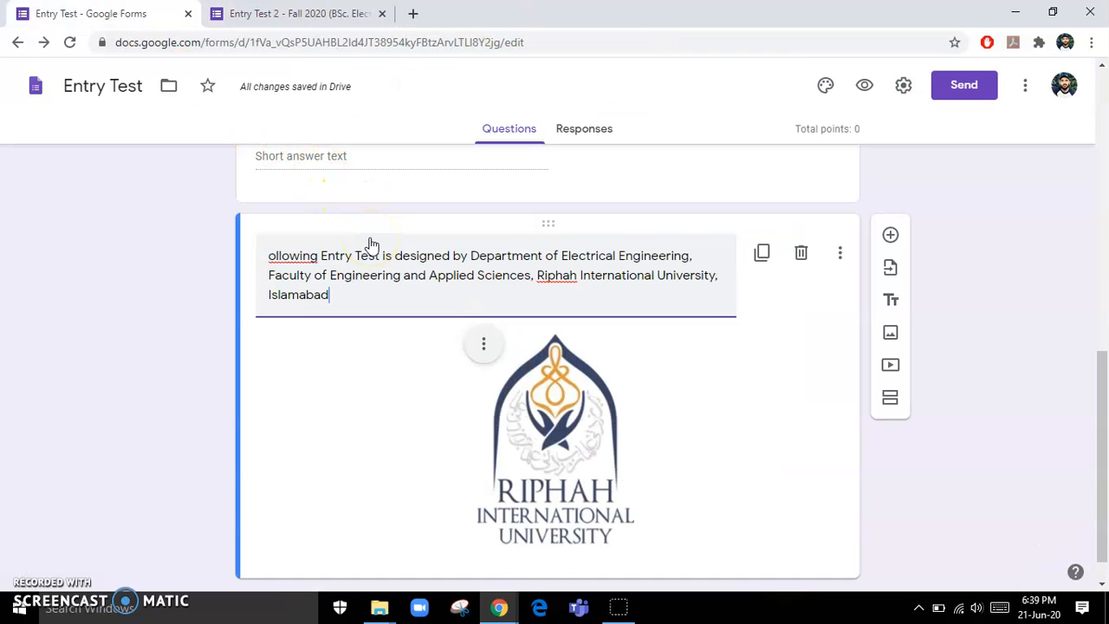
{"action": "type", "text": "F"}
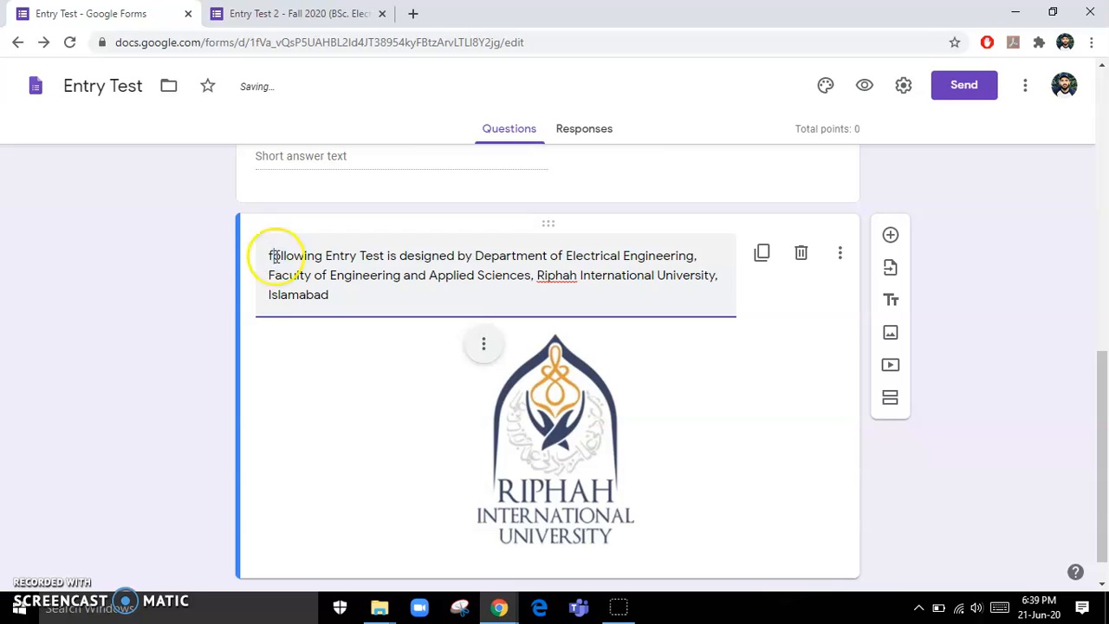
{"action": "scroll", "coordinate": [339, 328], "scroll_direction": "down", "scroll_amount": 1}
{"action": "scroll", "coordinate": [720, 349], "scroll_direction": "up", "scroll_amount": 3}
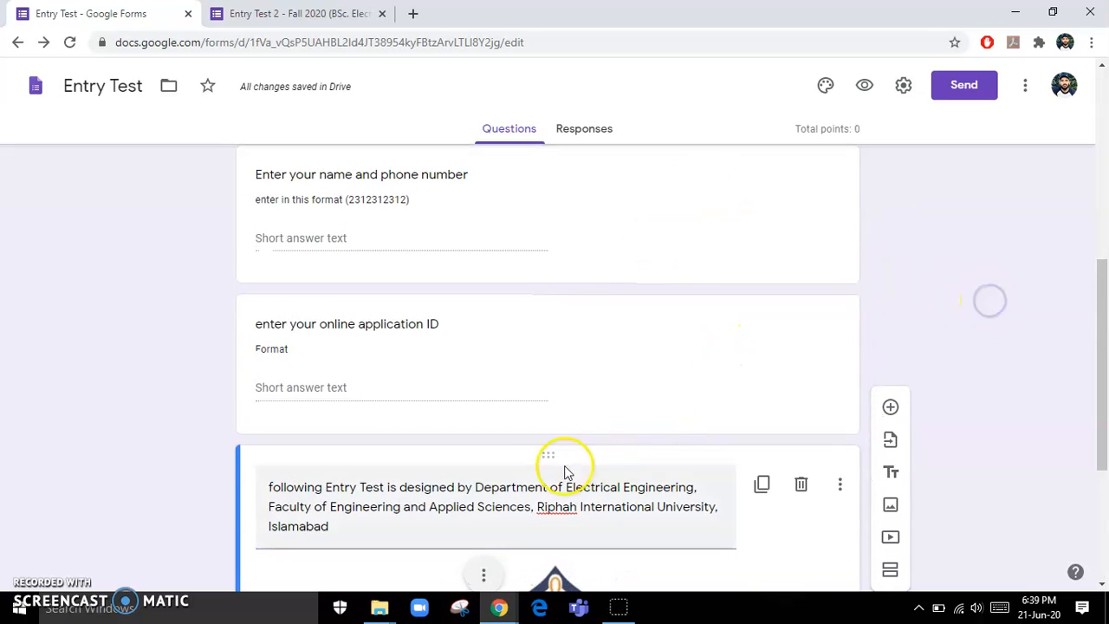
- Move the logo card up so it sits above the name-and-phone question
{"action": "left_click_drag", "start_coordinate": [548, 457], "coordinate": [582, 173]}
{"action": "scroll", "coordinate": [564, 475], "scroll_direction": "down", "scroll_amount": 4}
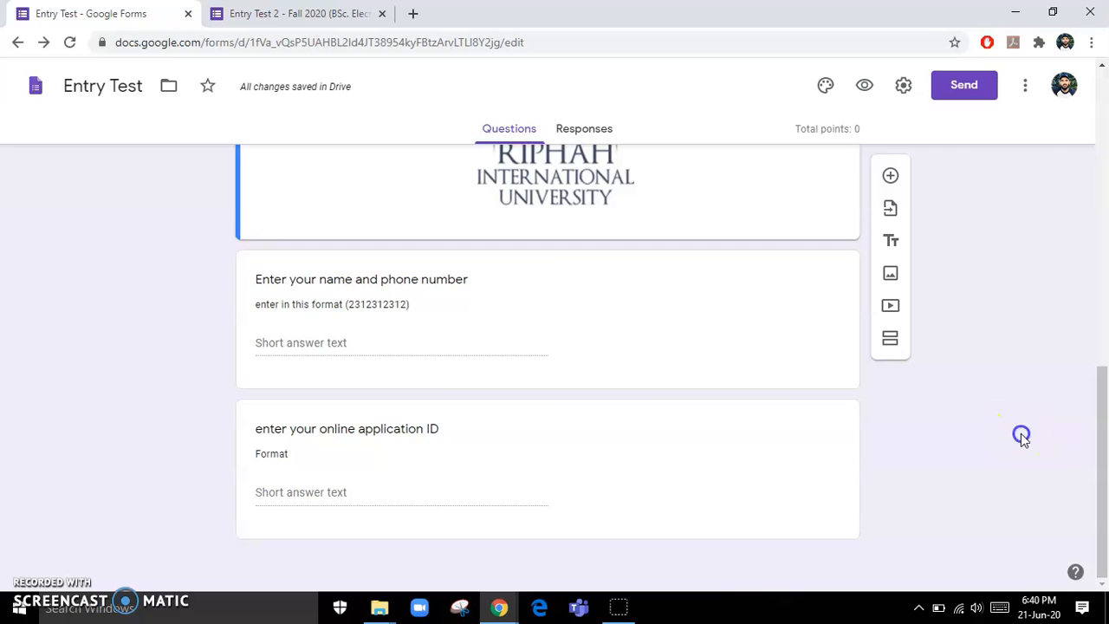
{"action": "scroll", "coordinate": [597, 321], "scroll_direction": "up", "scroll_amount": 3}
{"action": "scroll", "coordinate": [606, 317], "scroll_direction": "down", "scroll_amount": 3}
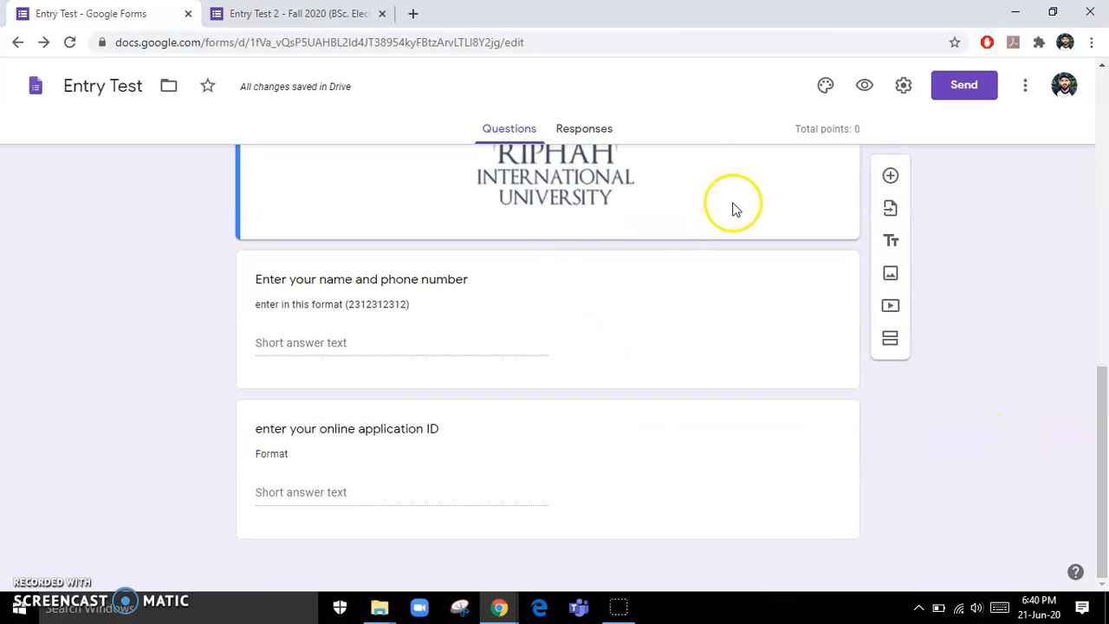
- Preview Entry Test as a respondent, scroll through it, then return to the editor
{"action": "left_click", "coordinate": [867, 86]}
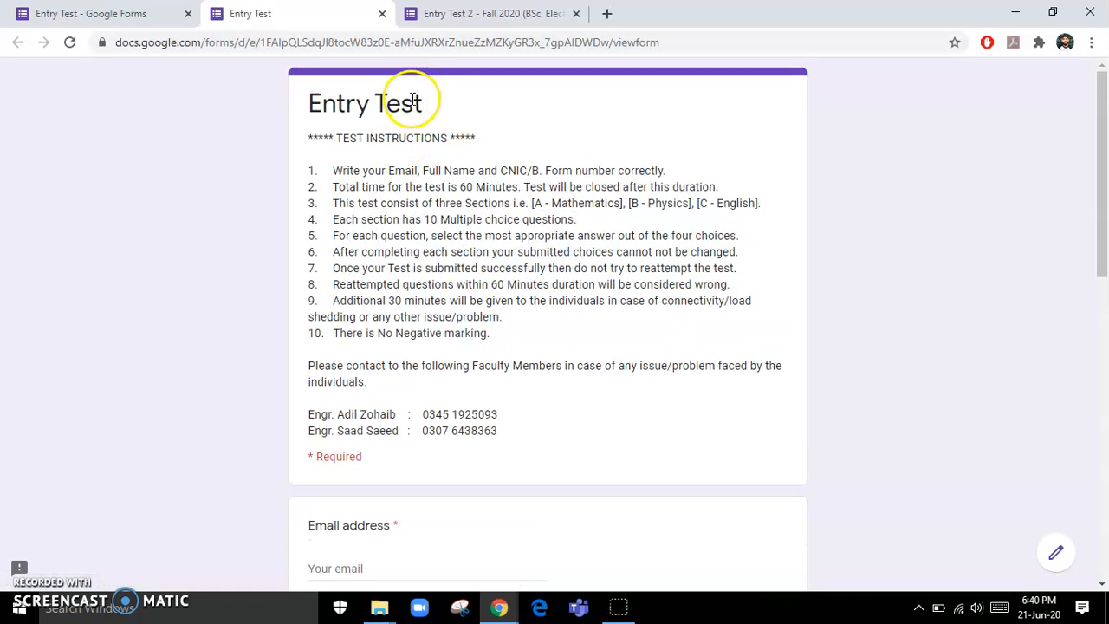
{"action": "scroll", "coordinate": [420, 286], "scroll_direction": "down", "scroll_amount": 2}
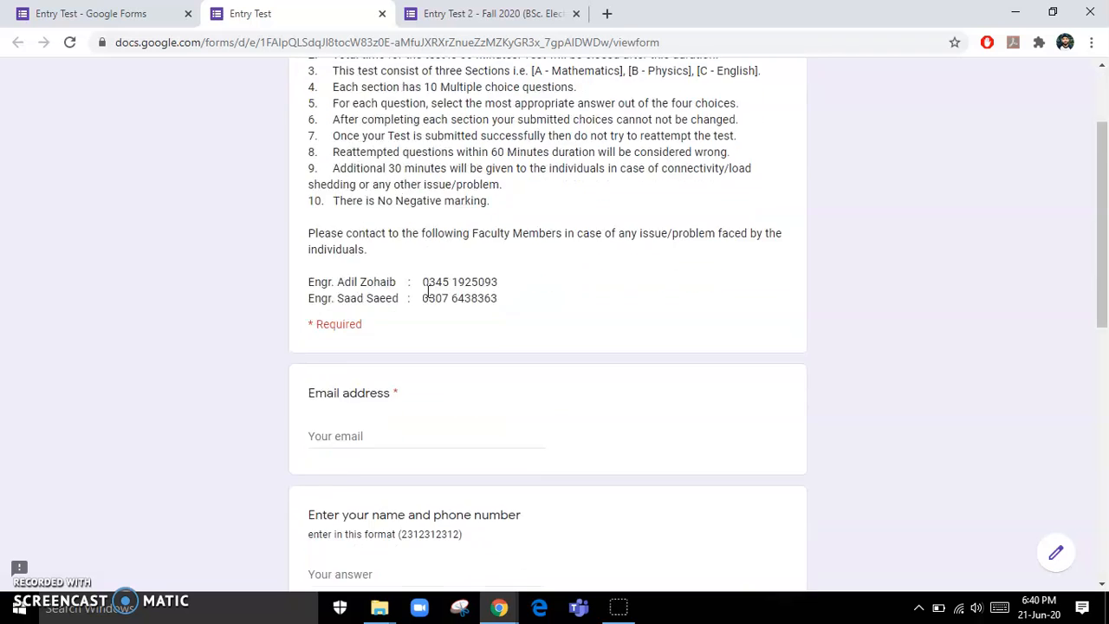
{"action": "scroll", "coordinate": [428, 291], "scroll_direction": "down", "scroll_amount": 1}
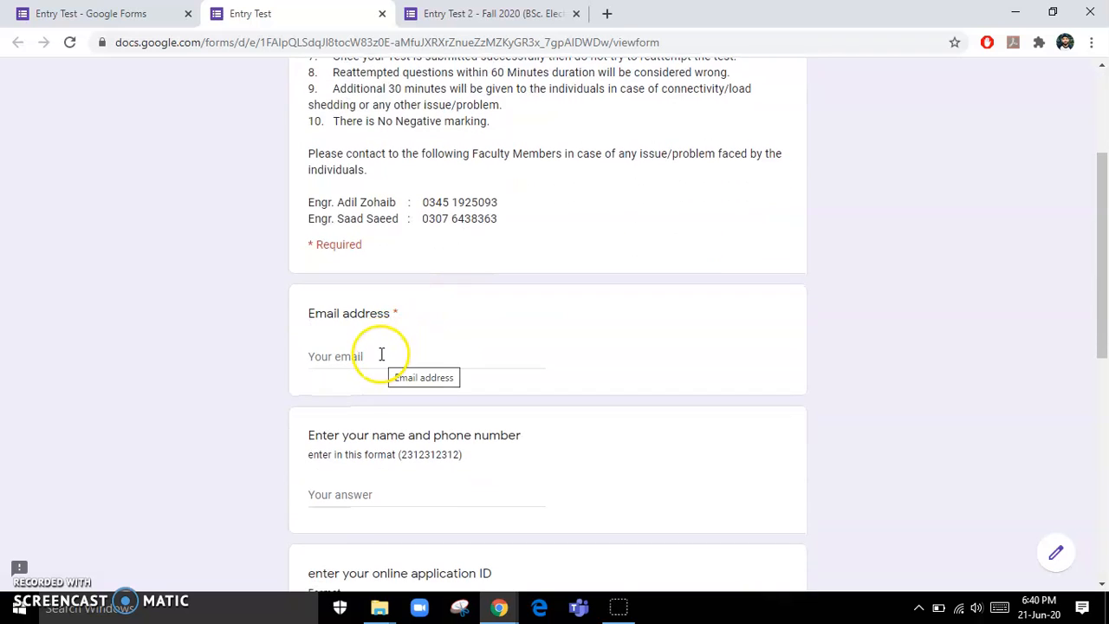
{"action": "scroll", "coordinate": [411, 324], "scroll_direction": "down", "scroll_amount": 2}
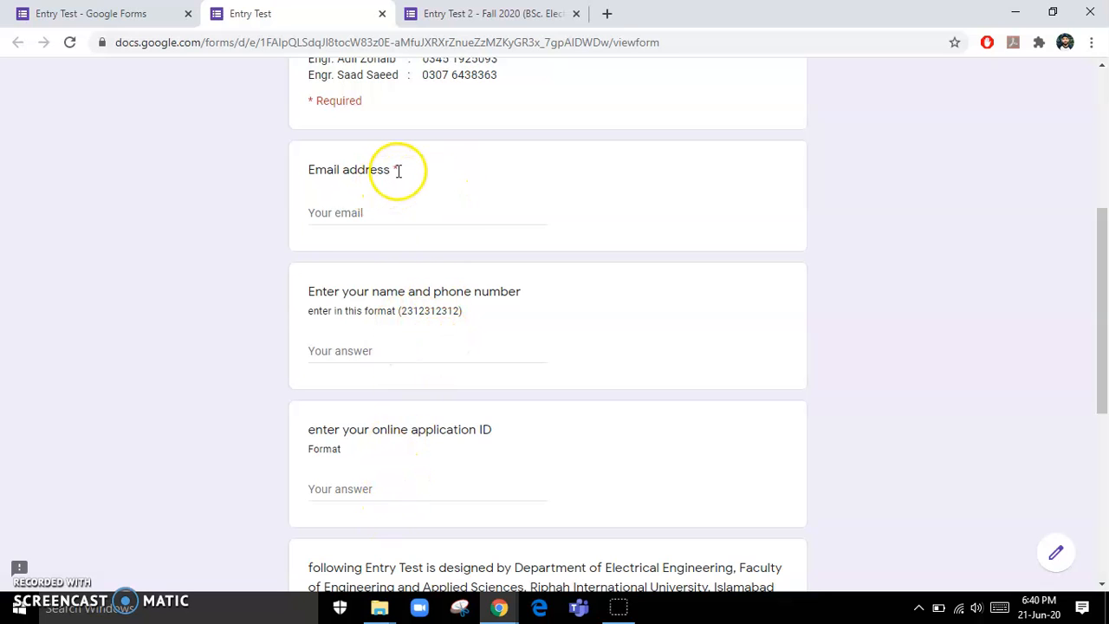
{"action": "left_click", "coordinate": [126, 14]}
{"action": "scroll", "coordinate": [648, 339], "scroll_direction": "up", "scroll_amount": 2}
{"action": "scroll", "coordinate": [648, 339], "scroll_direction": "down", "scroll_amount": 2}
- Turn on Required for the name-and-phone and online application ID questions
{"action": "left_click", "coordinate": [583, 327]}
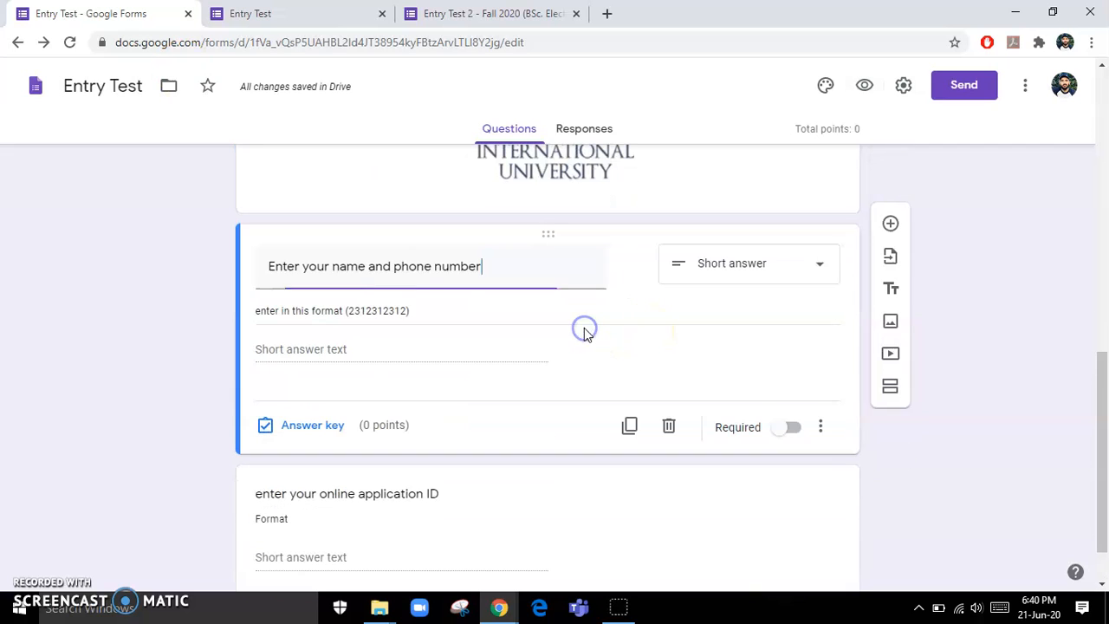
{"action": "left_click", "coordinate": [792, 428]}
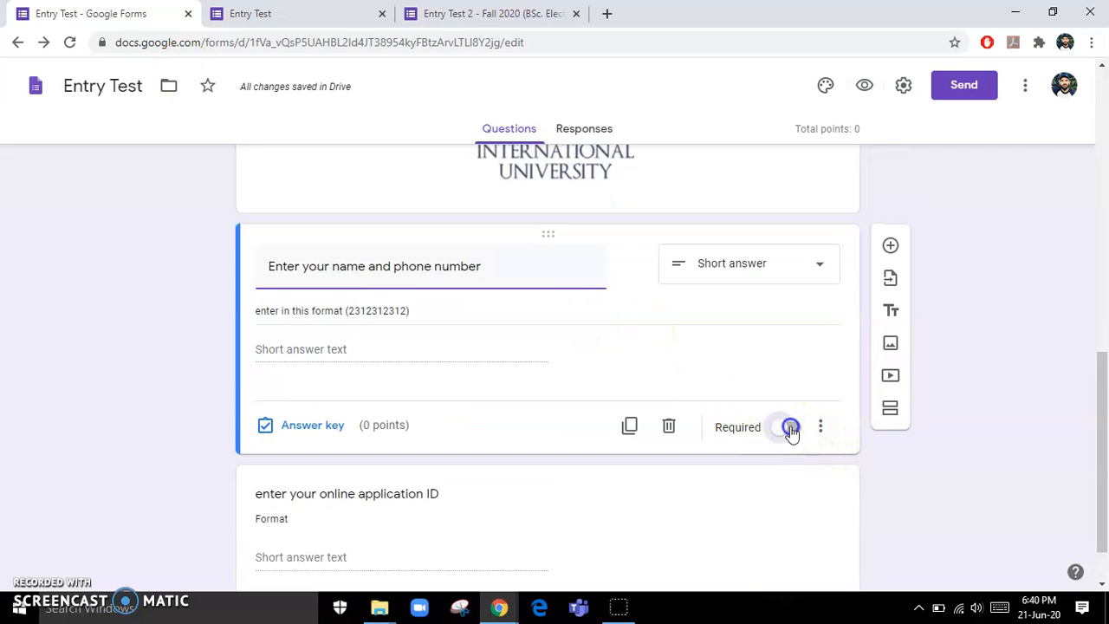
{"action": "scroll", "coordinate": [667, 349], "scroll_direction": "down", "scroll_amount": 1}
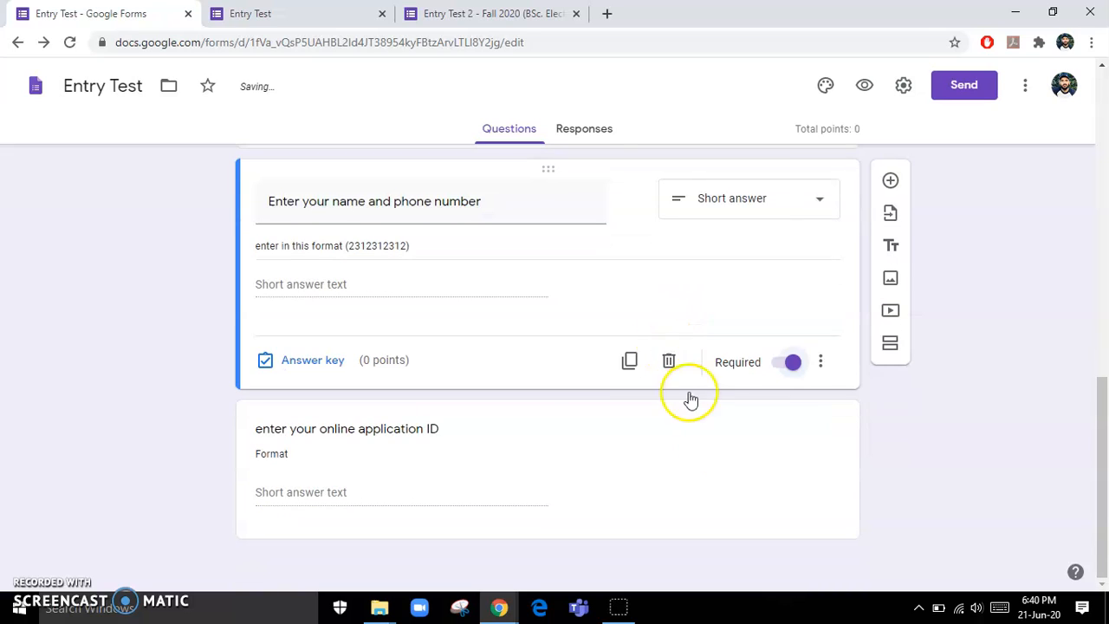
{"action": "left_click", "coordinate": [556, 500]}
{"action": "left_click", "coordinate": [792, 513]}
{"action": "scroll", "coordinate": [655, 366], "scroll_direction": "up", "scroll_amount": 3}
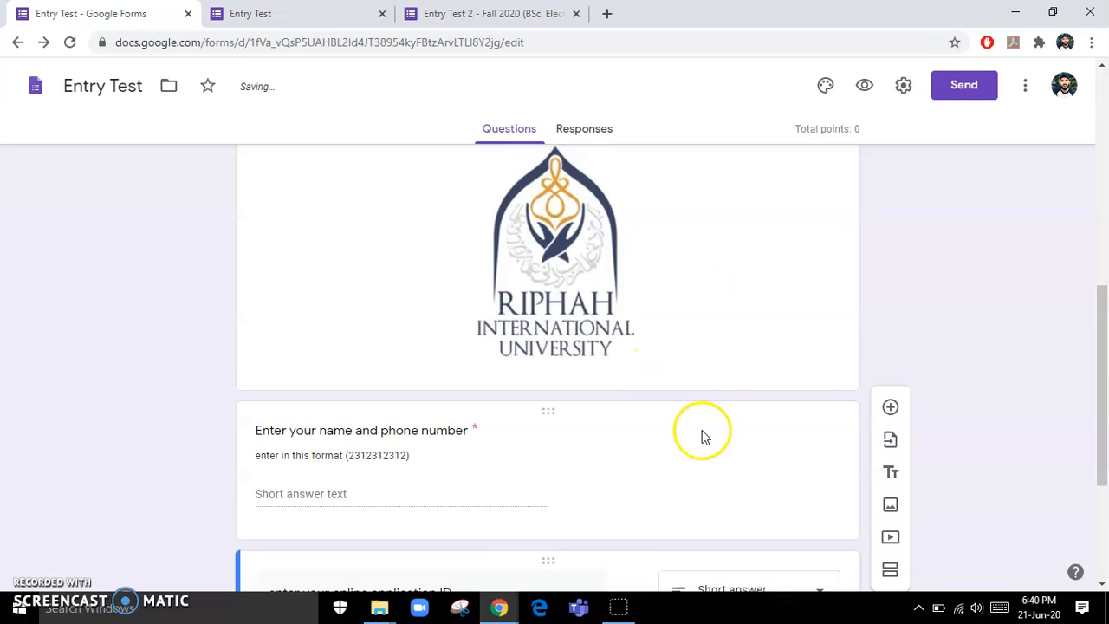
{"action": "scroll", "coordinate": [701, 435], "scroll_direction": "down", "scroll_amount": 3}
{"action": "left_click", "coordinate": [420, 233]}
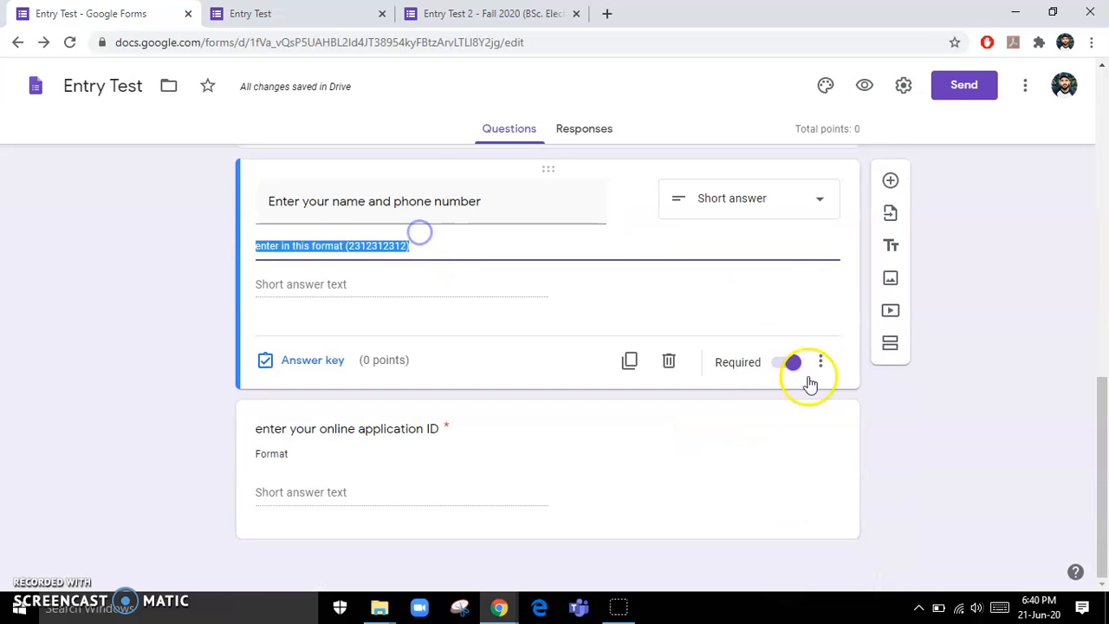
{"action": "left_click", "coordinate": [564, 529]}
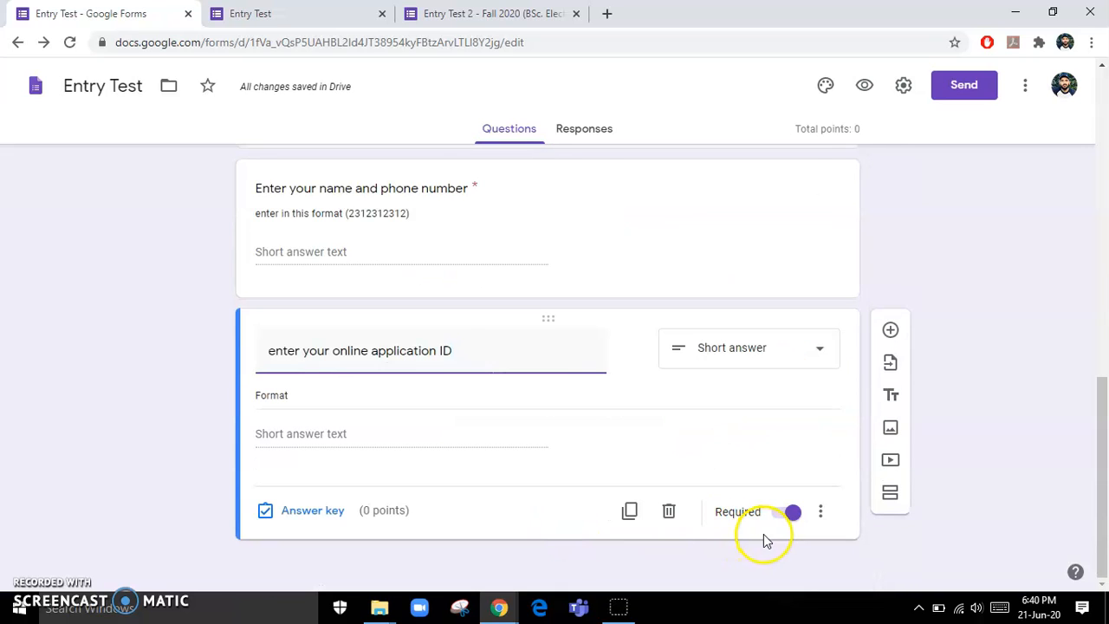
{"action": "scroll", "coordinate": [886, 389], "scroll_direction": "up", "scroll_amount": 10}
{"action": "scroll", "coordinate": [885, 390], "scroll_direction": "up", "scroll_amount": 1}
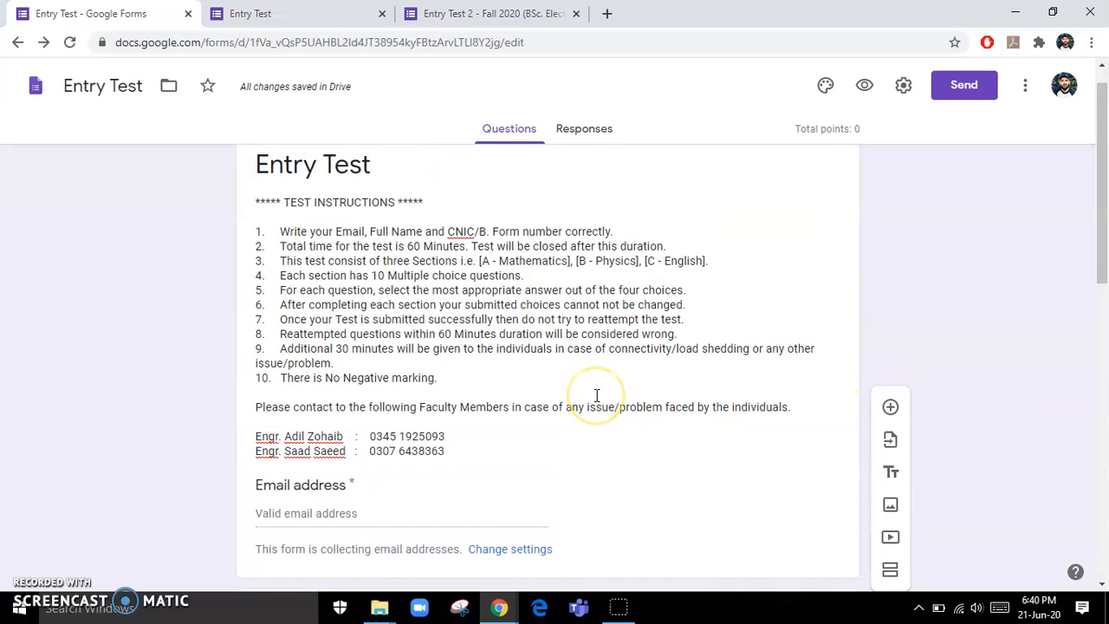
{"action": "scroll", "coordinate": [473, 400], "scroll_direction": "down", "scroll_amount": 8}
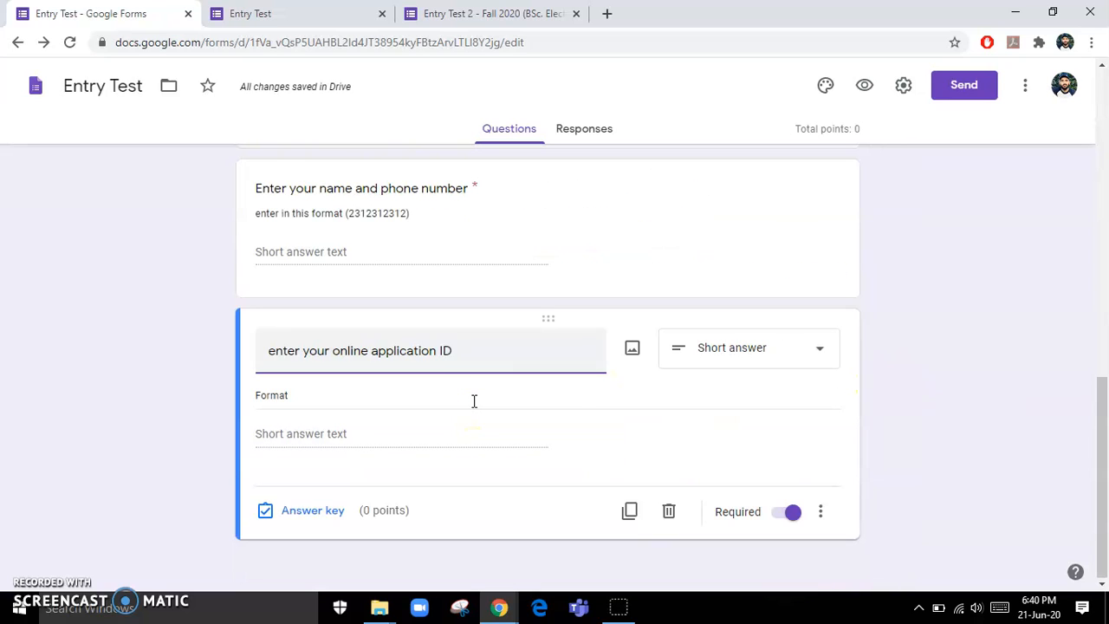
{"action": "left_click", "coordinate": [803, 552]}
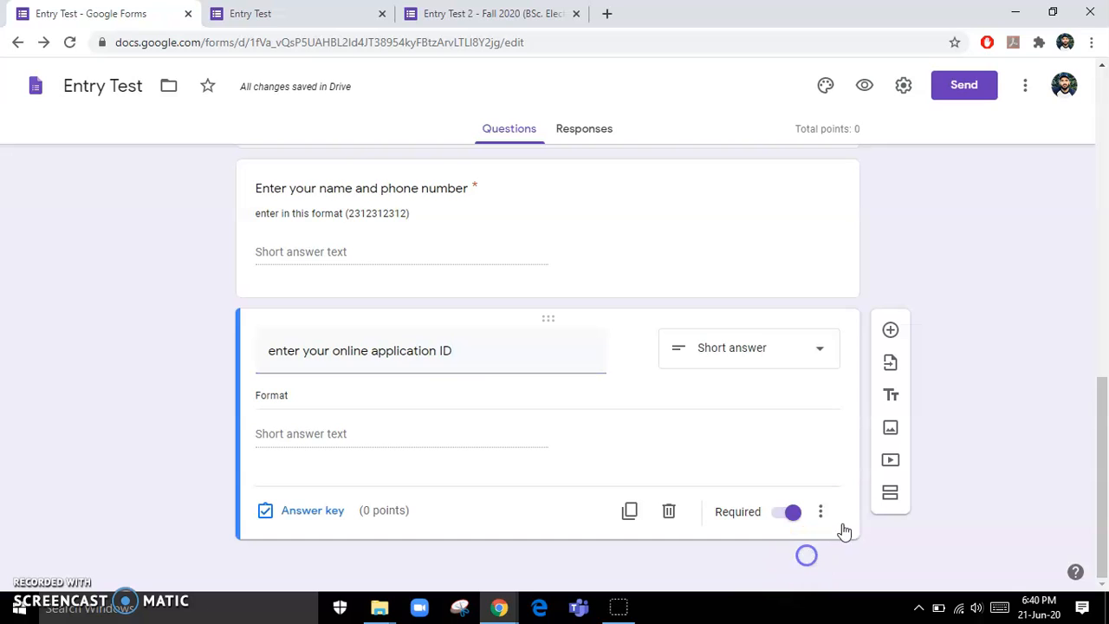
- Insert a section after the intro titled 'Mathematics', described as '10 questions'
{"action": "left_click", "coordinate": [891, 493]}
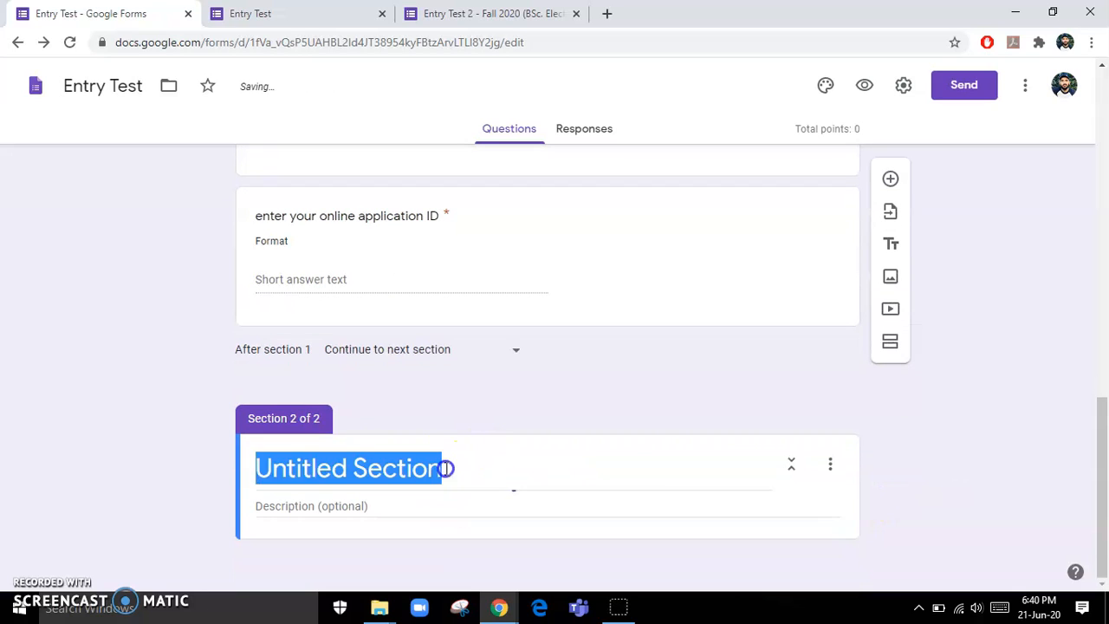
{"action": "type", "text": "Mathematics"}
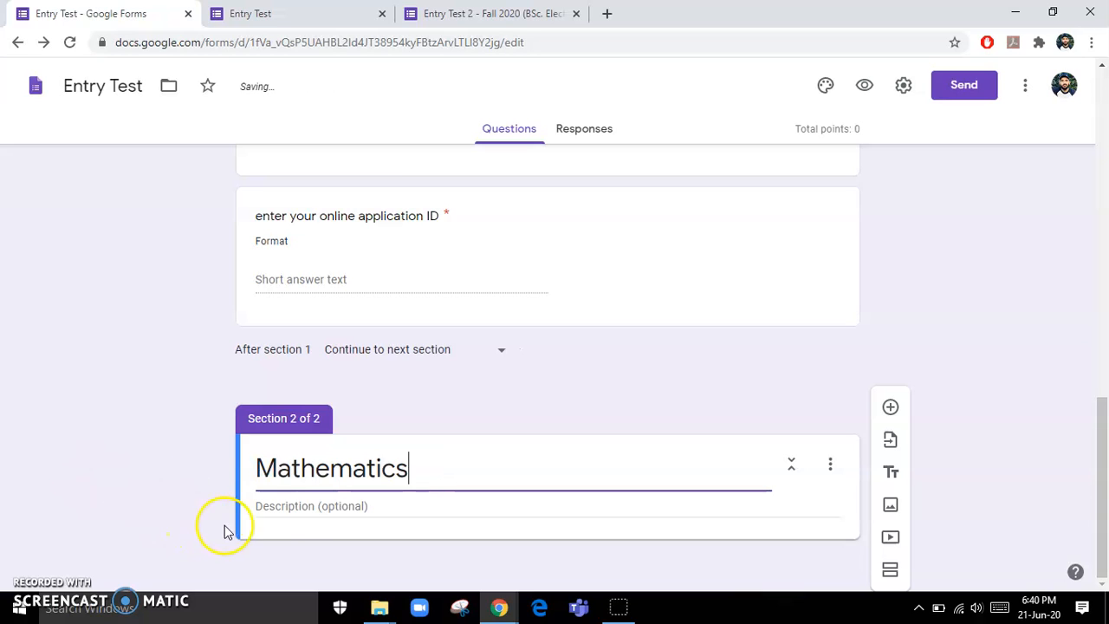
{"action": "left_click", "coordinate": [295, 511]}
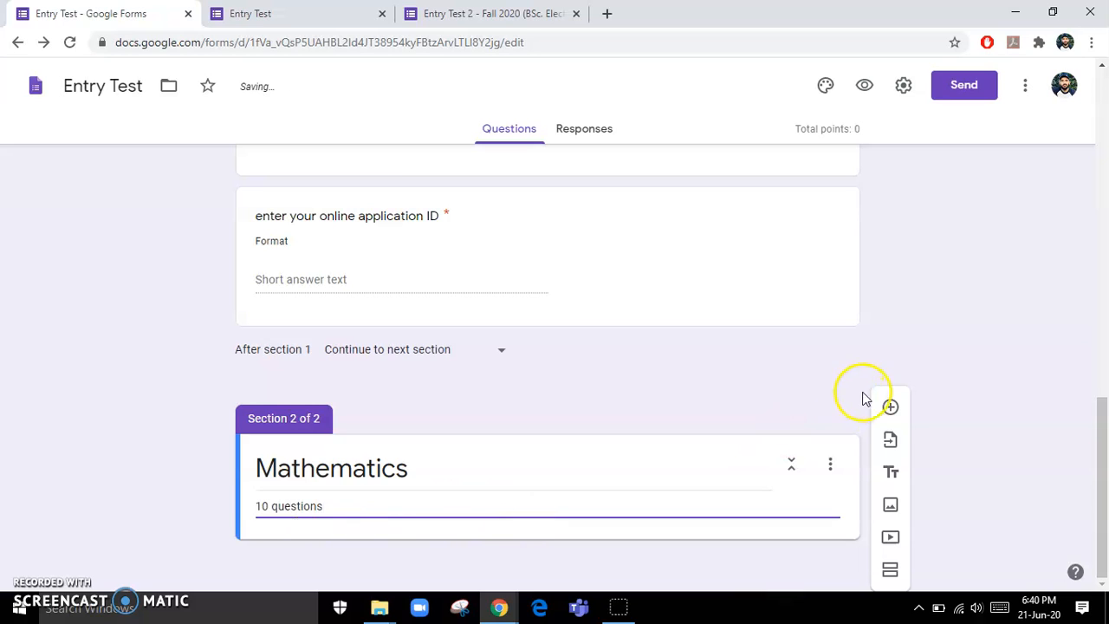
- Add a multiple-choice question to Mathematics with four options
{"action": "left_click", "coordinate": [890, 408]}
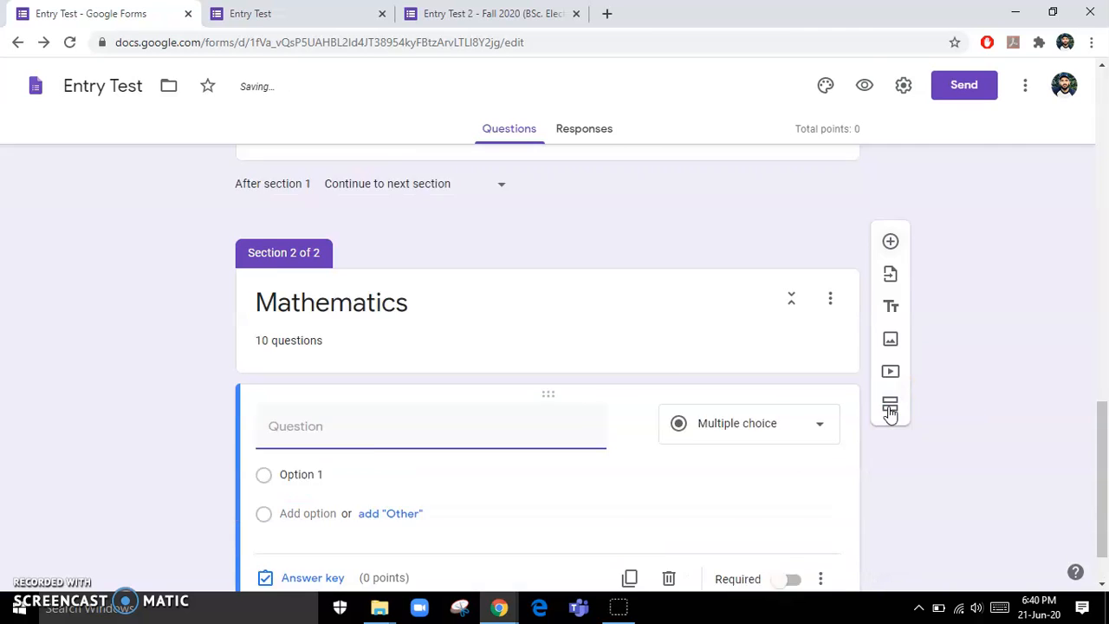
{"action": "left_click", "coordinate": [790, 360]}
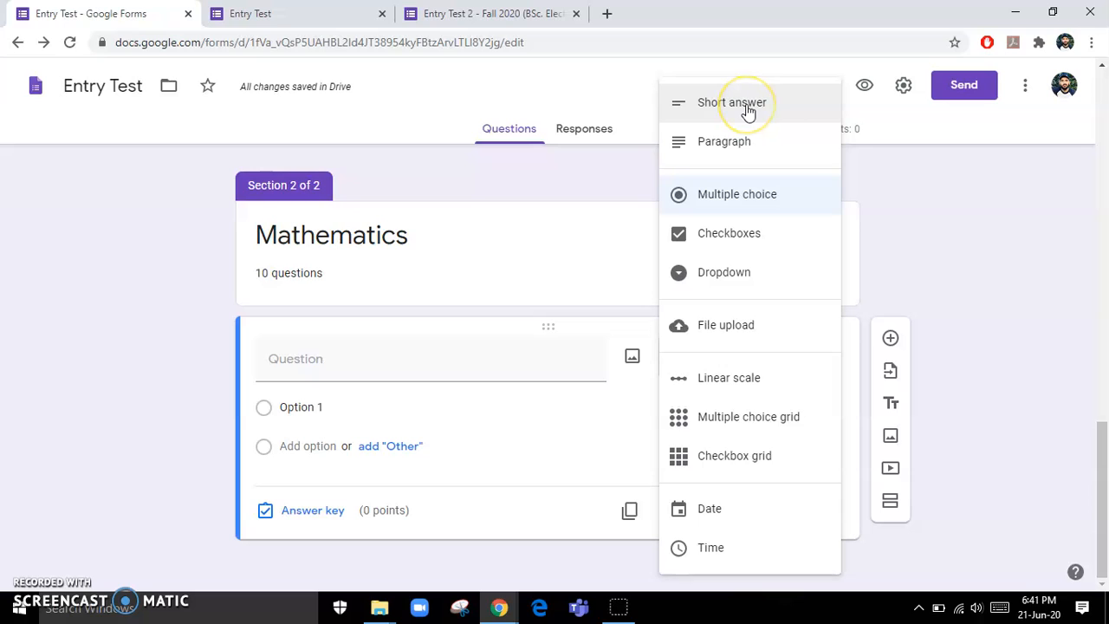
{"action": "left_click", "coordinate": [741, 198]}
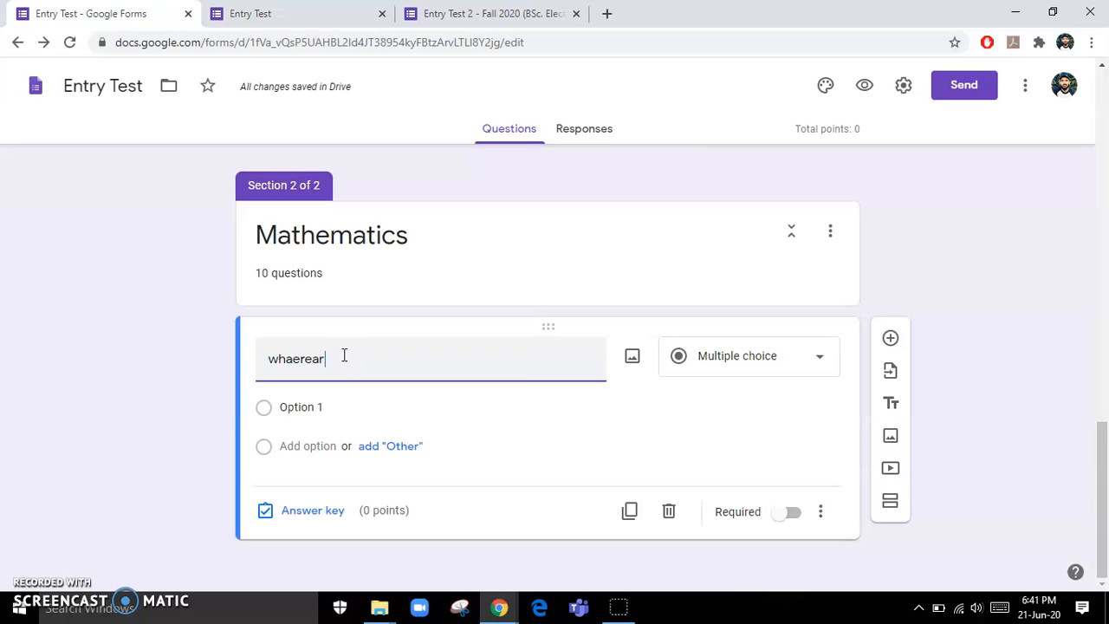
{"action": "left_click", "coordinate": [307, 447]}
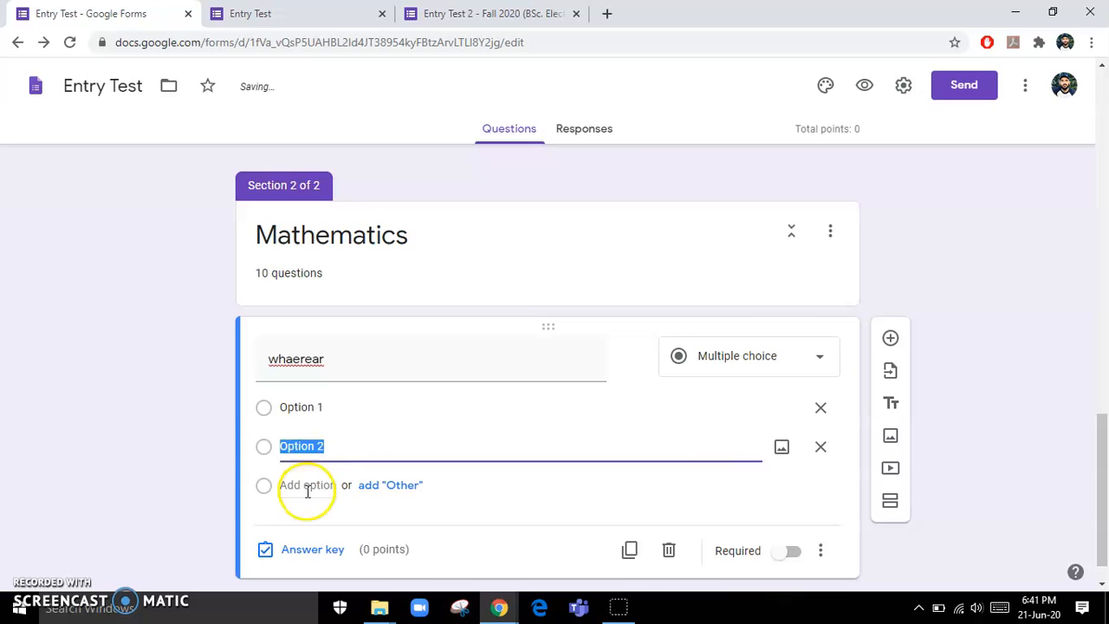
{"action": "left_click", "coordinate": [308, 487]}
{"action": "left_click", "coordinate": [307, 523]}
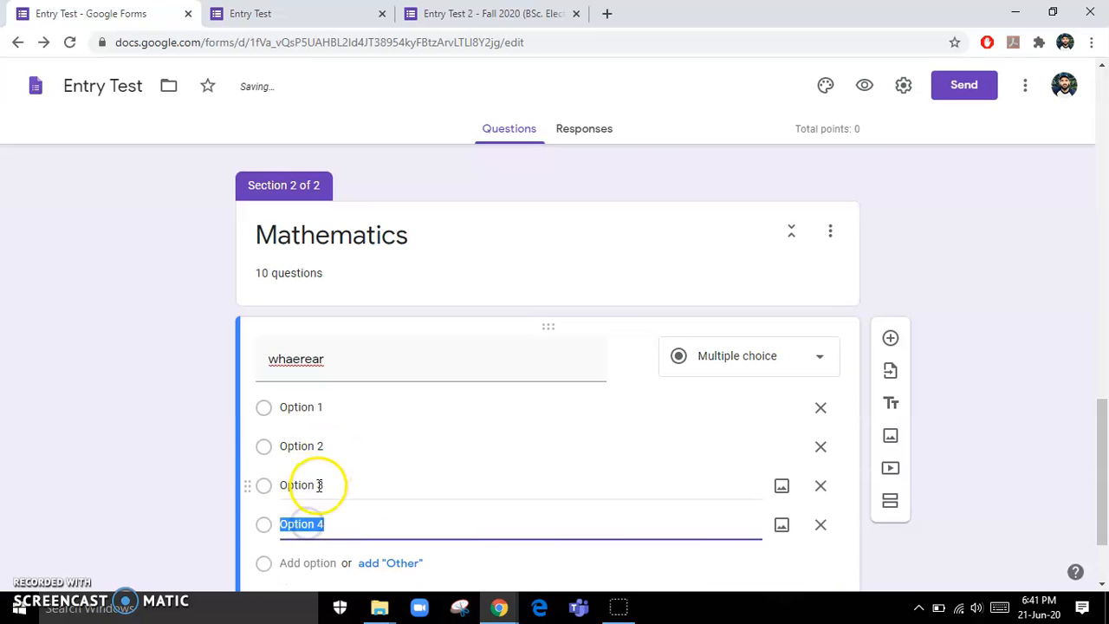
- Set the answer key to Option 2, worth 1 point
{"action": "left_click", "coordinate": [313, 518]}
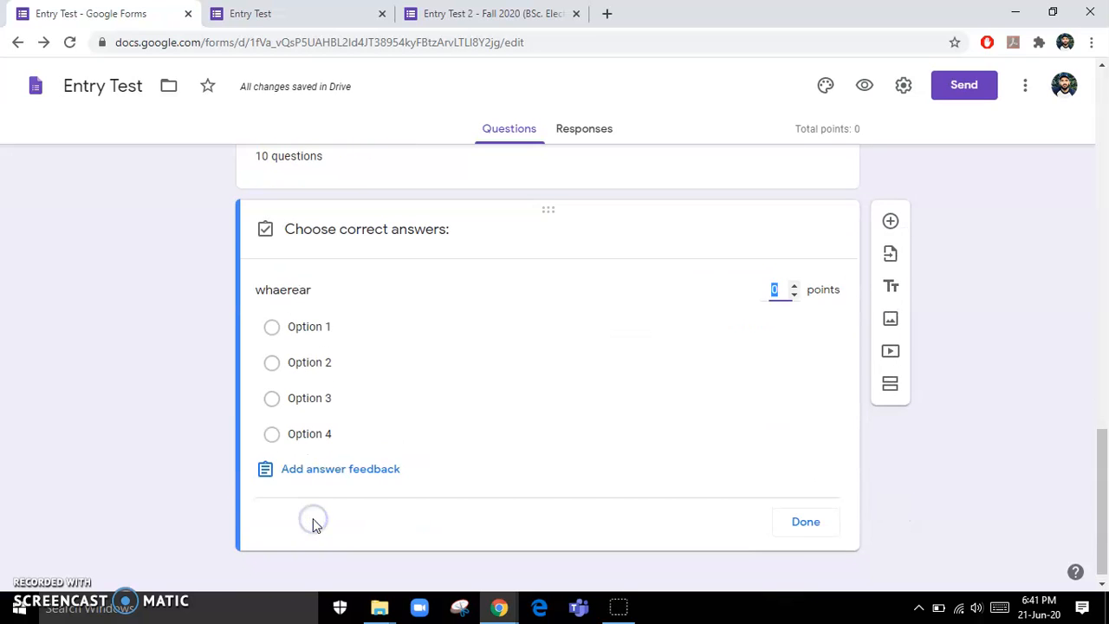
{"action": "left_click", "coordinate": [272, 367]}
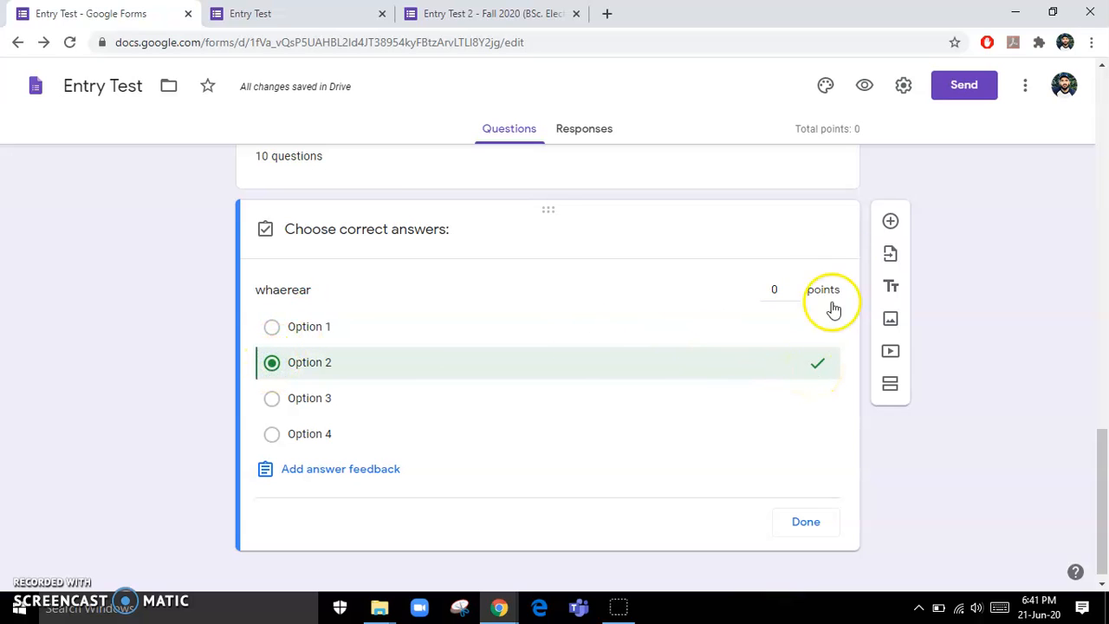
{"action": "left_click", "coordinate": [779, 286]}
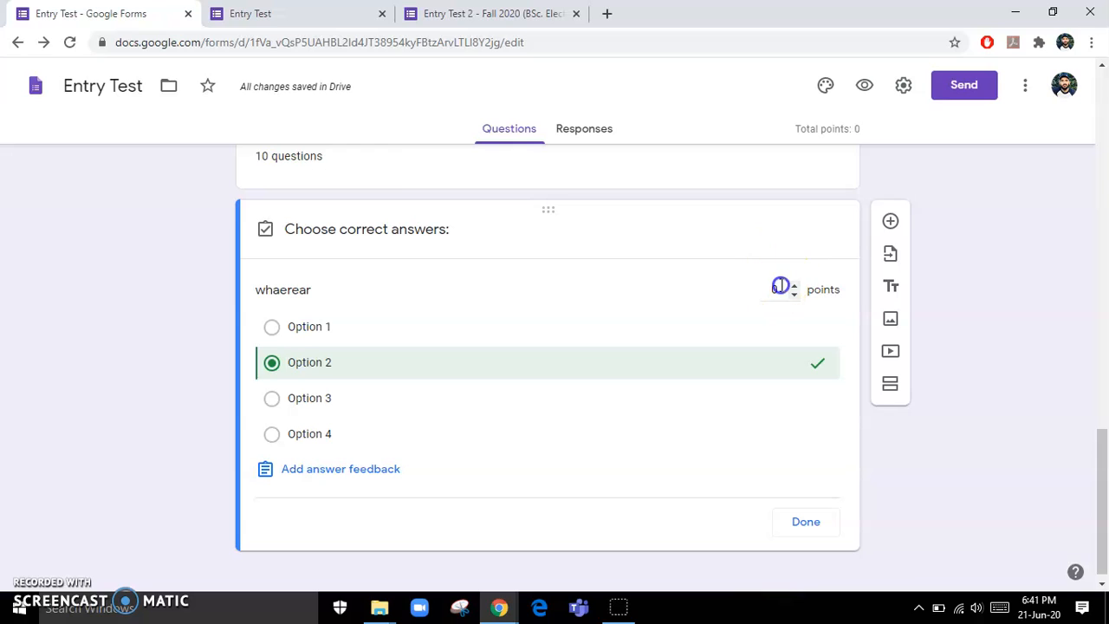
{"action": "key", "text": "XF86AudioMute"}
{"action": "type", "text": "1"}
{"action": "left_click", "coordinate": [808, 520]}
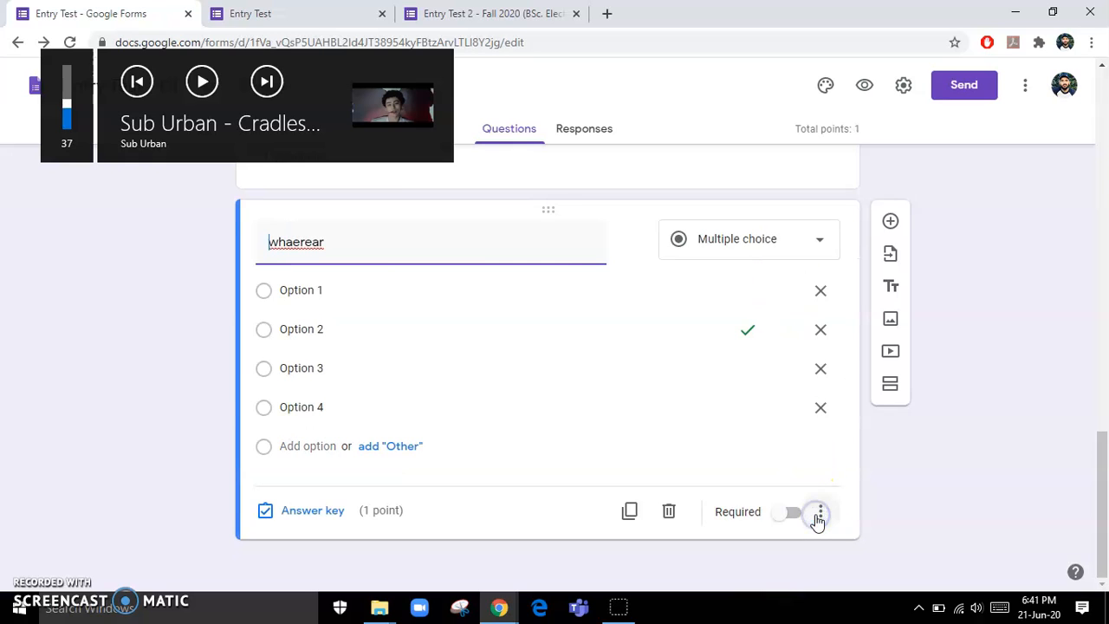
{"action": "scroll", "coordinate": [552, 355], "scroll_direction": "up", "scroll_amount": 3}
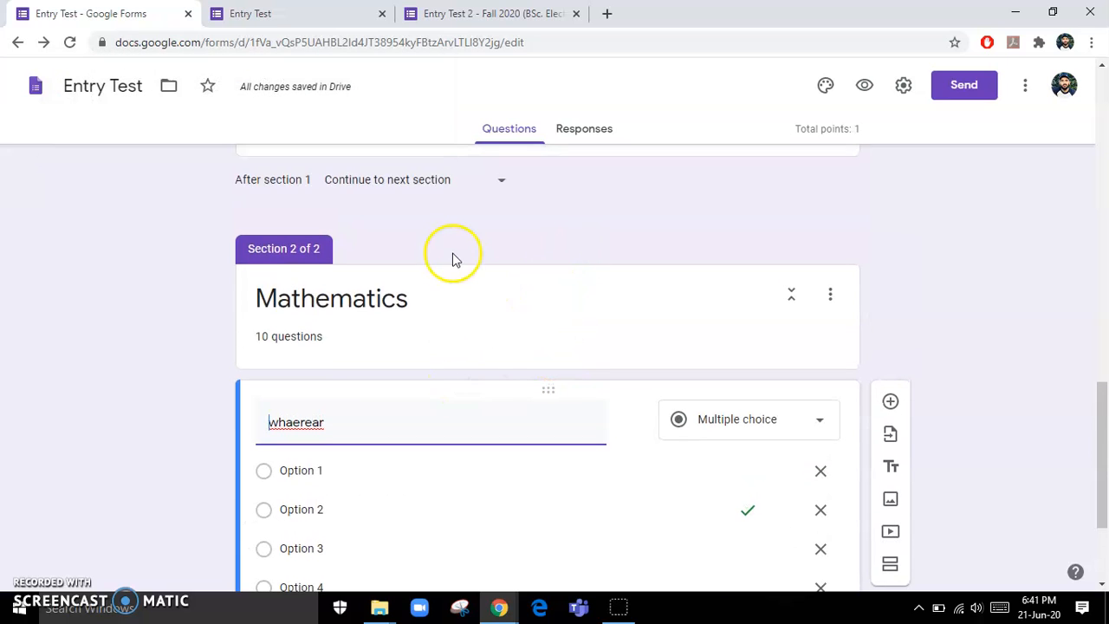
{"action": "scroll", "coordinate": [454, 258], "scroll_direction": "down", "scroll_amount": 3}
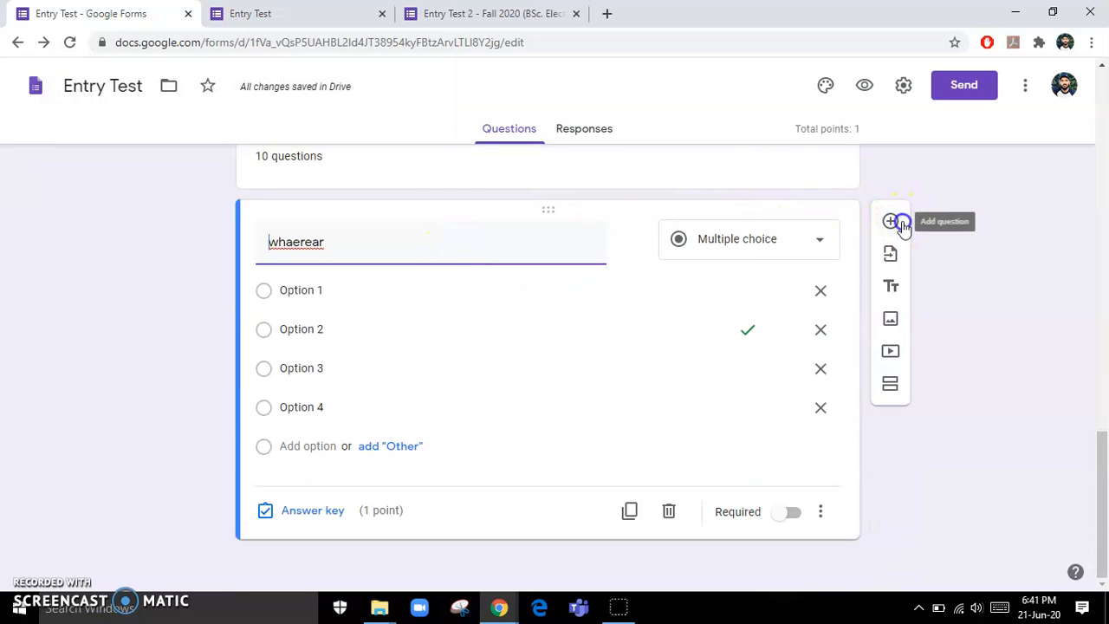
- Add a Mathematics question "dasdas?" with four answer options
{"action": "left_click", "coordinate": [901, 223]}
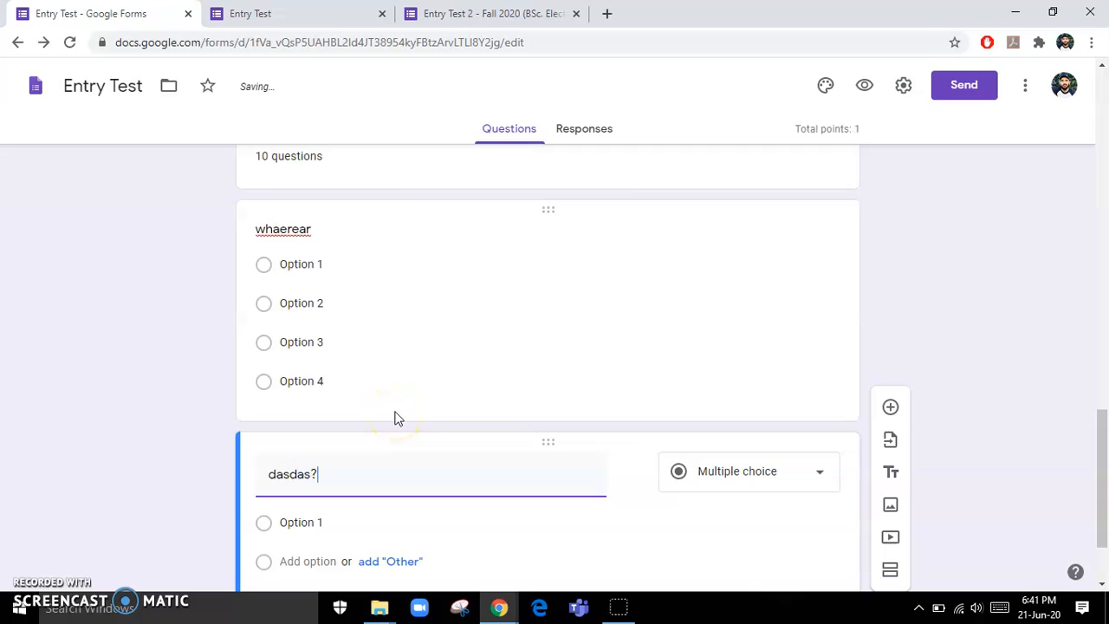
{"action": "scroll", "coordinate": [394, 419], "scroll_direction": "down", "scroll_amount": 1}
{"action": "left_click", "coordinate": [307, 476]}
{"action": "left_click", "coordinate": [303, 518]}
{"action": "left_click", "coordinate": [309, 448]}
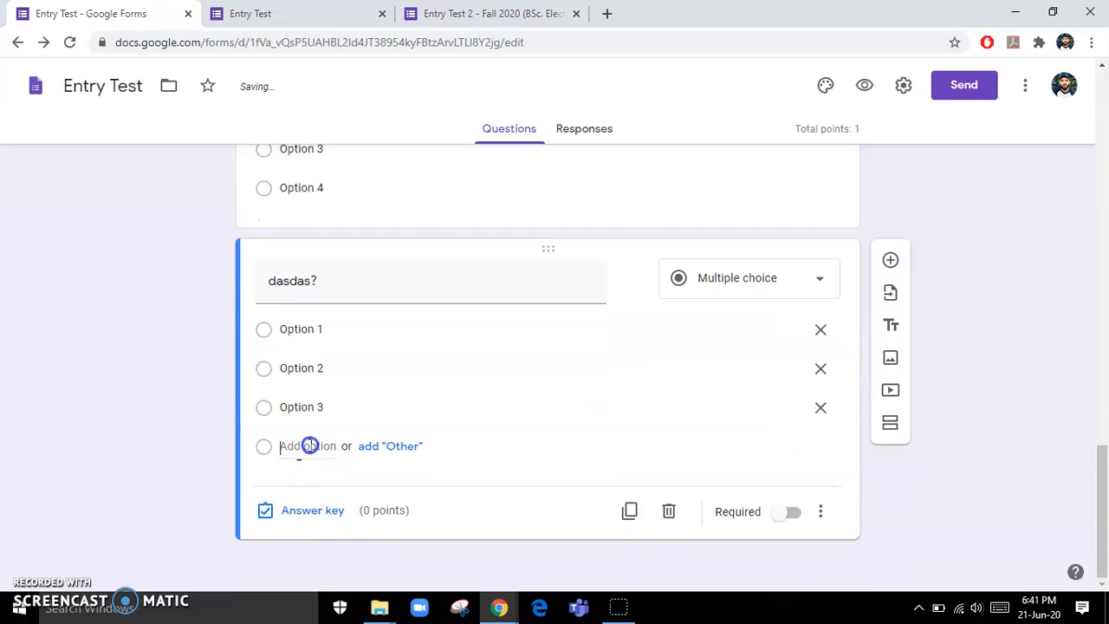
- In the answer key, mark Option 4 correct and worth 1 point
{"action": "left_click", "coordinate": [304, 546]}
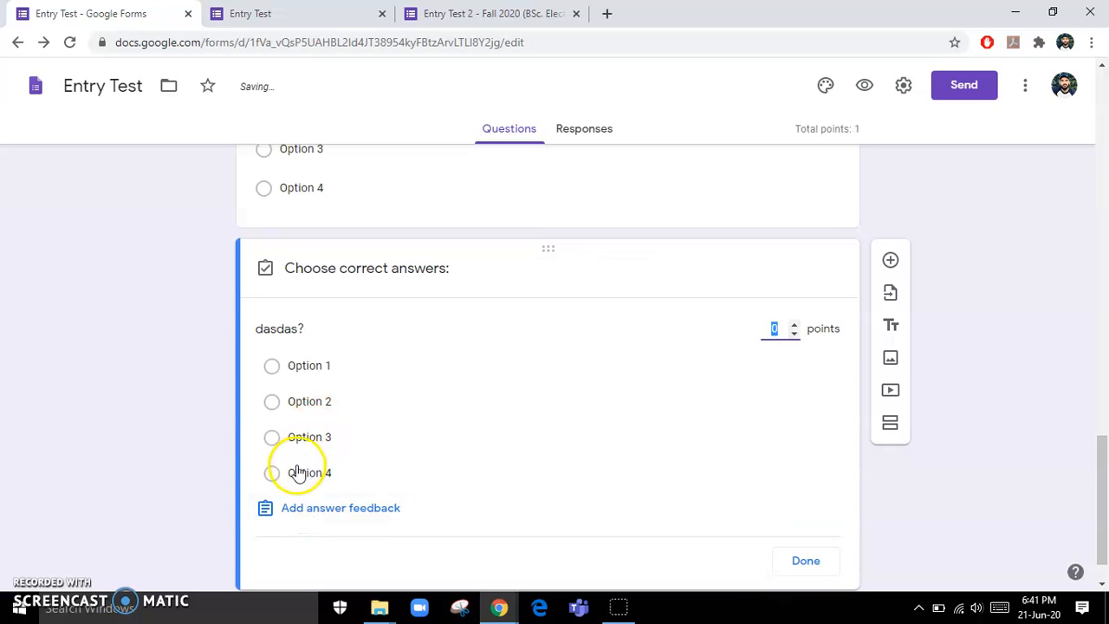
{"action": "left_click", "coordinate": [271, 472]}
{"action": "left_click", "coordinate": [782, 277]}
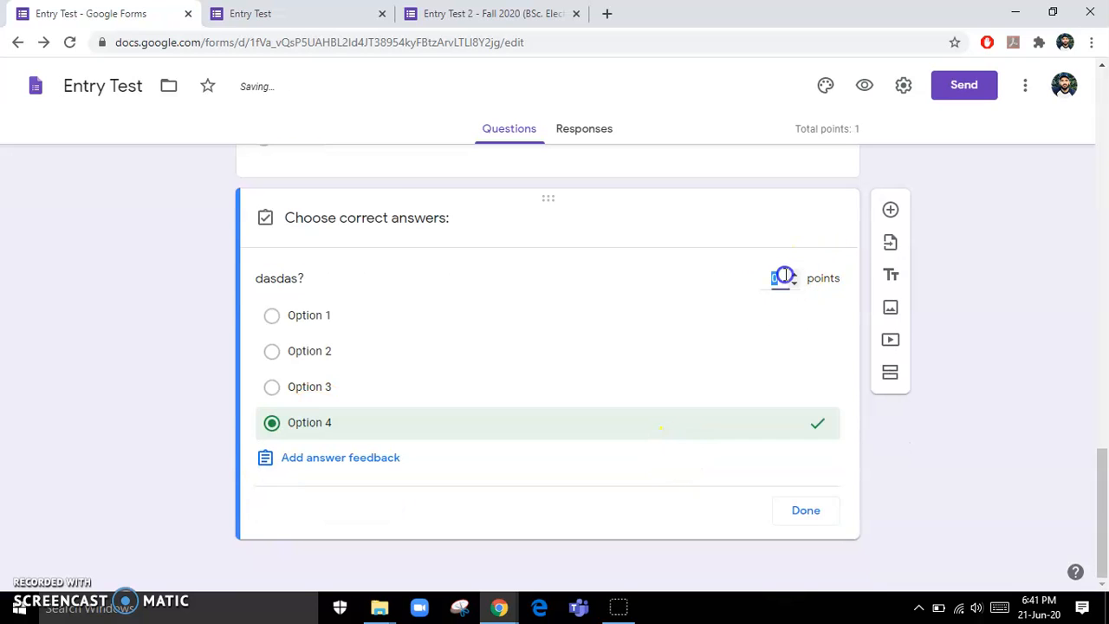
{"action": "left_click", "coordinate": [821, 518]}
{"action": "scroll", "coordinate": [711, 297], "scroll_direction": "up", "scroll_amount": 5}
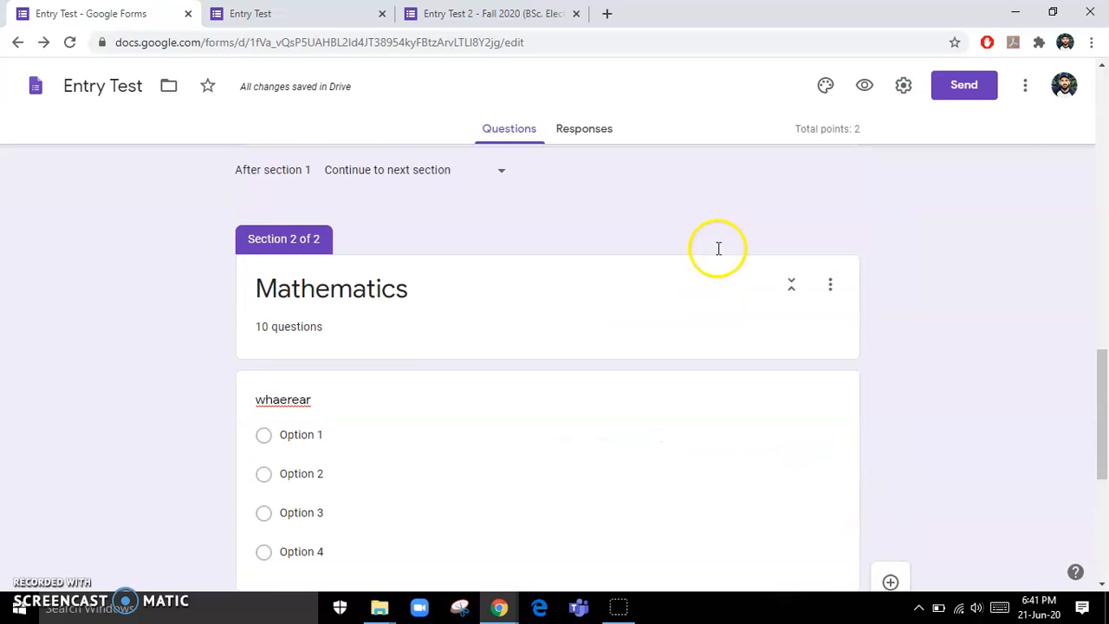
{"action": "scroll", "coordinate": [649, 425], "scroll_direction": "down", "scroll_amount": 5}
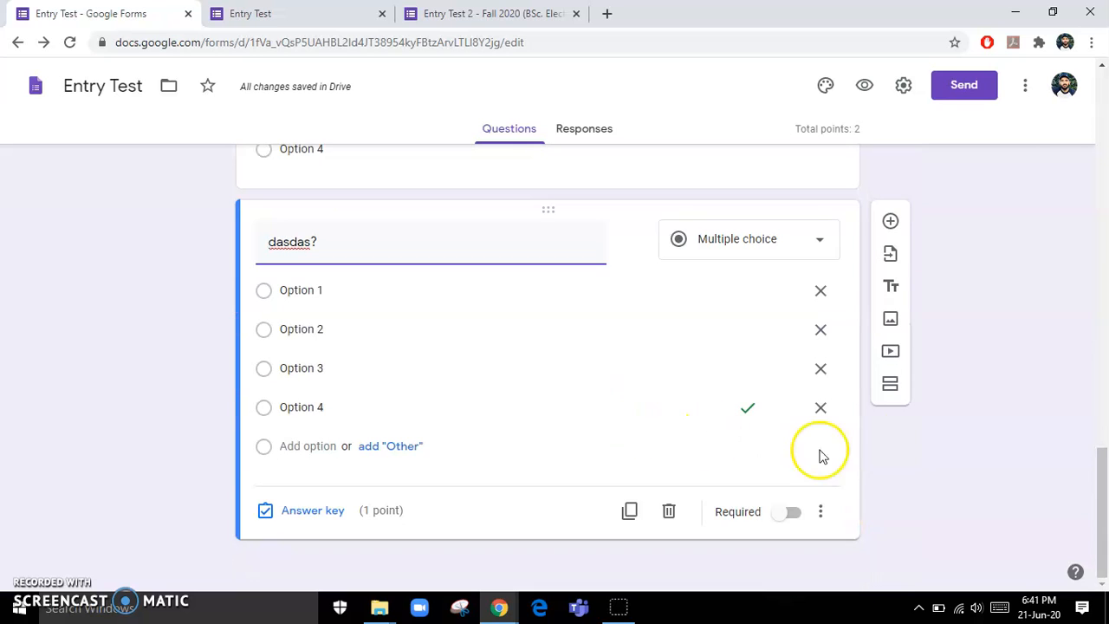
- Add a new section titled 'section 2: physics' with description '10 questions'
{"action": "left_click", "coordinate": [890, 384]}
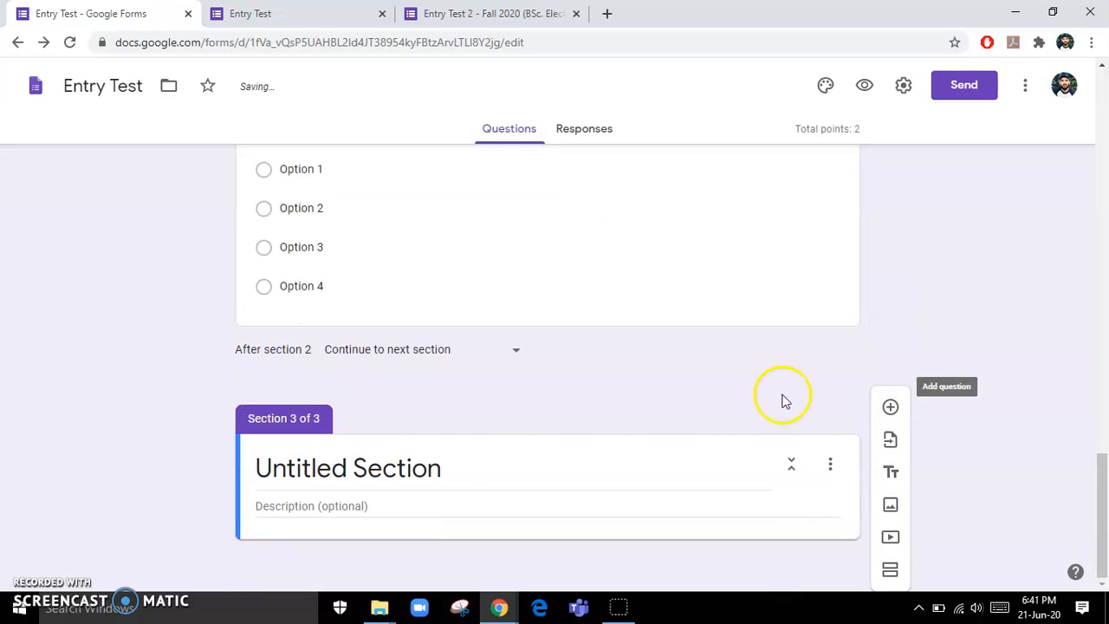
{"action": "left_click", "coordinate": [353, 466]}
{"action": "type", "text": "S"}
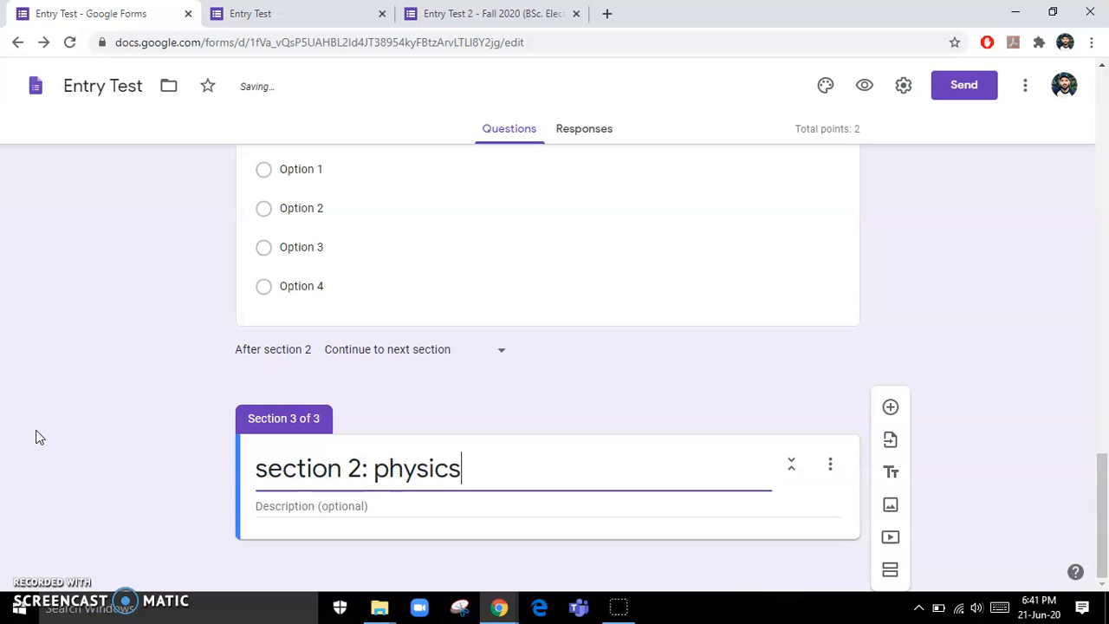
{"action": "left_click", "coordinate": [300, 506]}
{"action": "type", "text": "10 questions"}
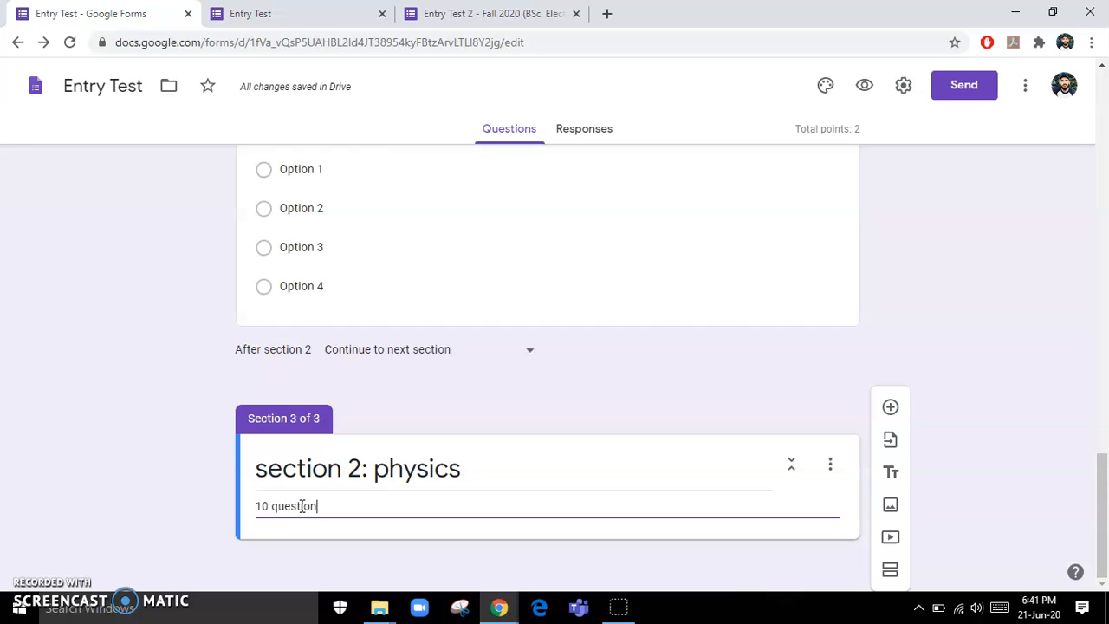
- Add a first two-option multiple-choice question to the physics section
{"action": "left_click", "coordinate": [885, 407]}
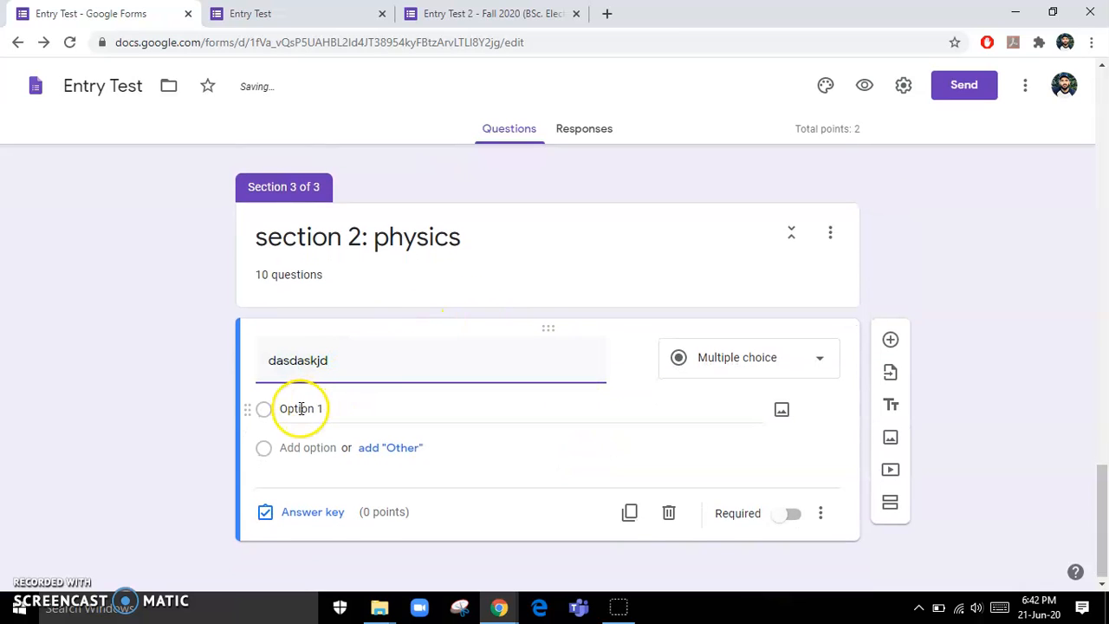
{"action": "left_click", "coordinate": [289, 447]}
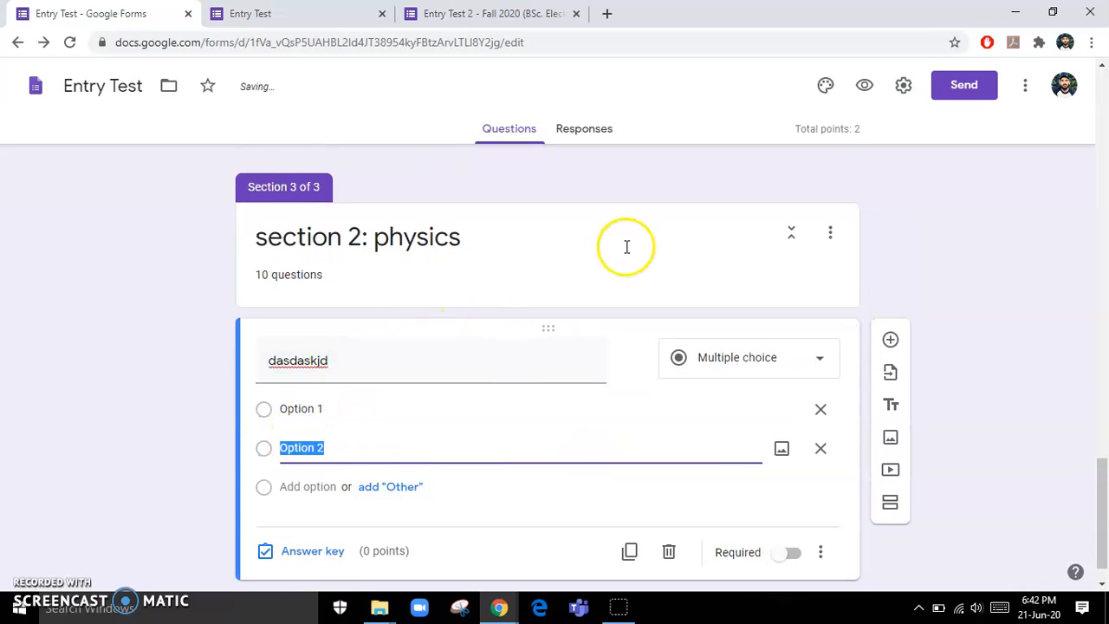
{"action": "scroll", "coordinate": [627, 248], "scroll_direction": "up", "scroll_amount": 4}
{"action": "scroll", "coordinate": [626, 249], "scroll_direction": "down", "scroll_amount": 5}
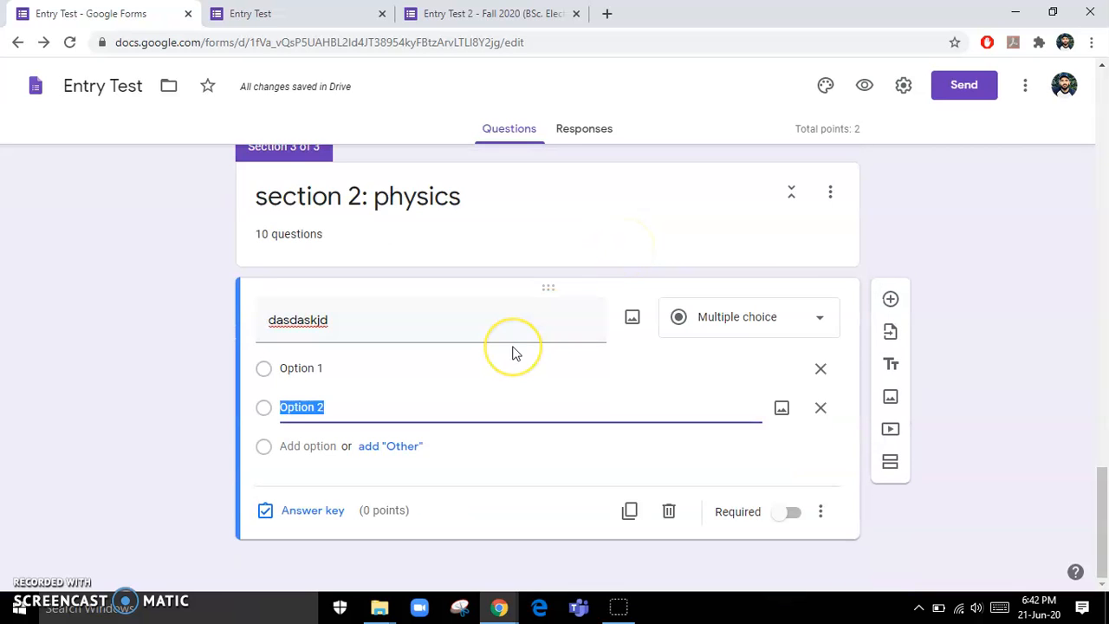
{"action": "scroll", "coordinate": [512, 353], "scroll_direction": "up", "scroll_amount": 15}
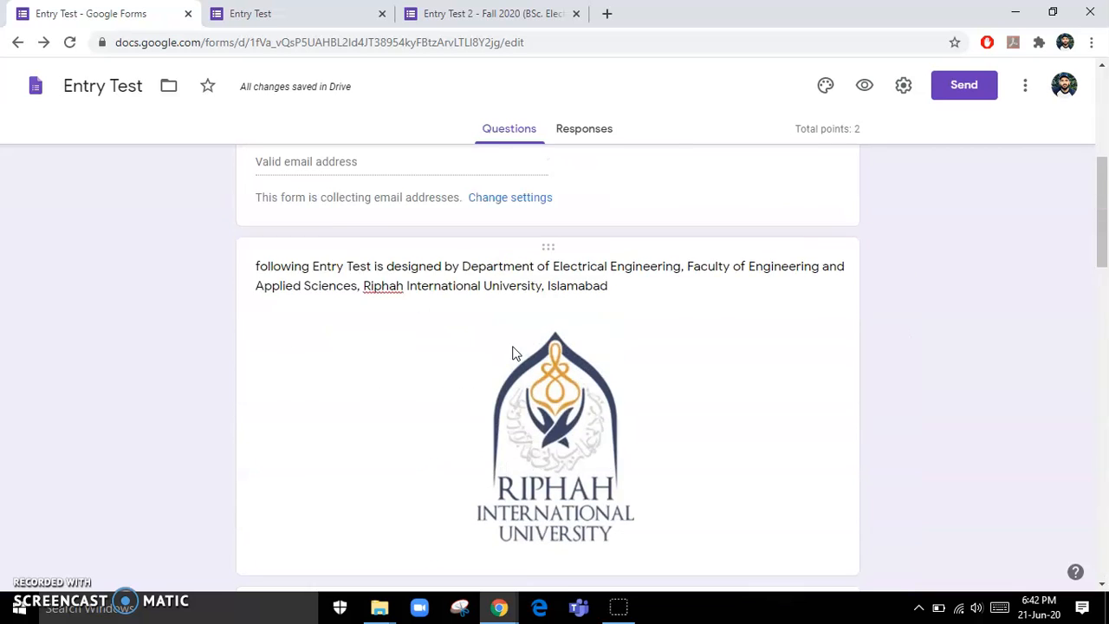
{"action": "scroll", "coordinate": [512, 352], "scroll_direction": "down", "scroll_amount": 3}
{"action": "scroll", "coordinate": [511, 353], "scroll_direction": "up", "scroll_amount": 2}
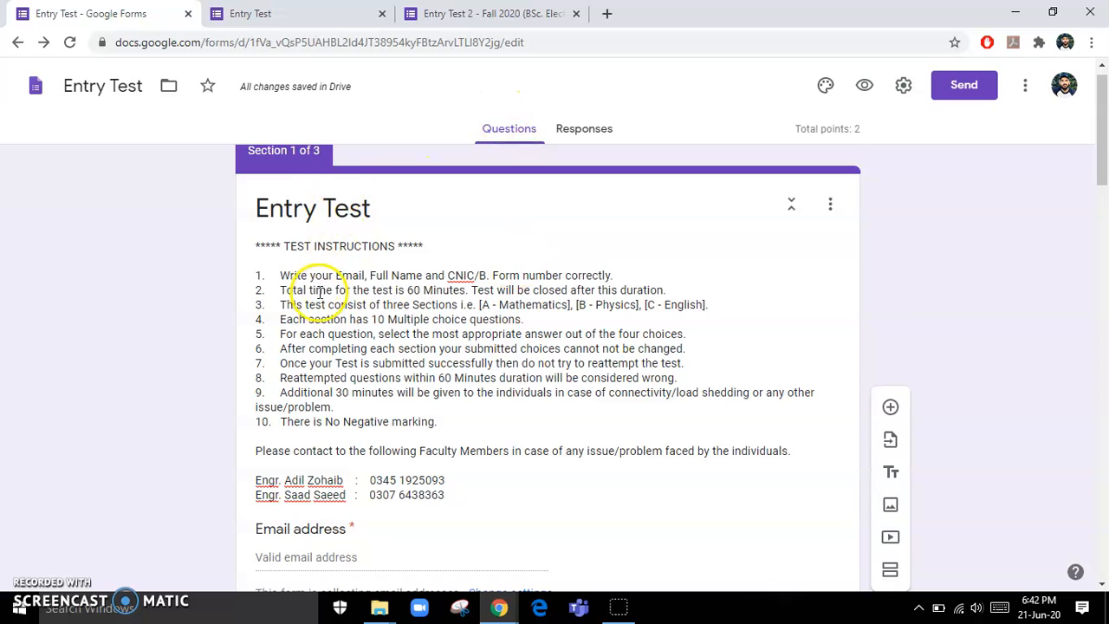
{"action": "left_click", "coordinate": [419, 412]}
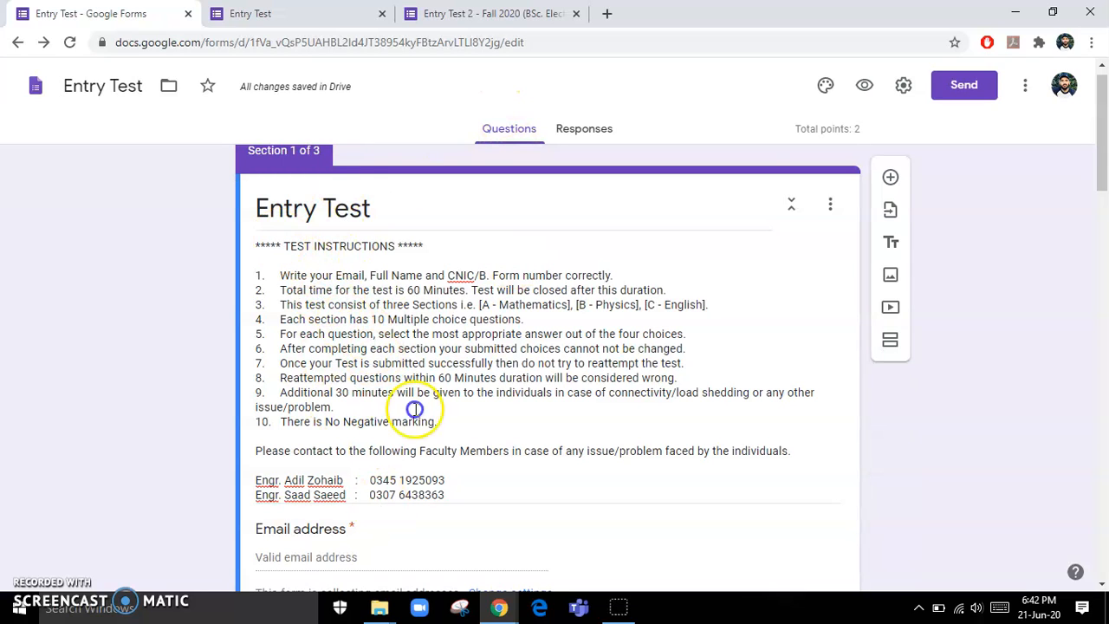
{"action": "scroll", "coordinate": [426, 420], "scroll_direction": "down", "scroll_amount": 3}
{"action": "scroll", "coordinate": [430, 438], "scroll_direction": "down", "scroll_amount": 6}
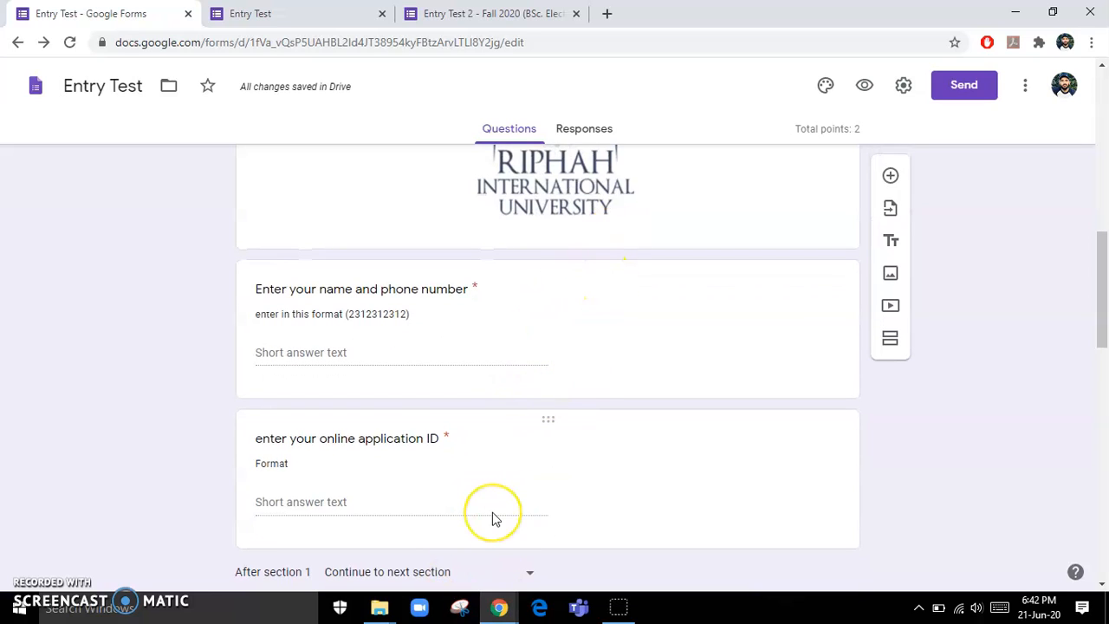
{"action": "scroll", "coordinate": [606, 230], "scroll_direction": "up", "scroll_amount": 6}
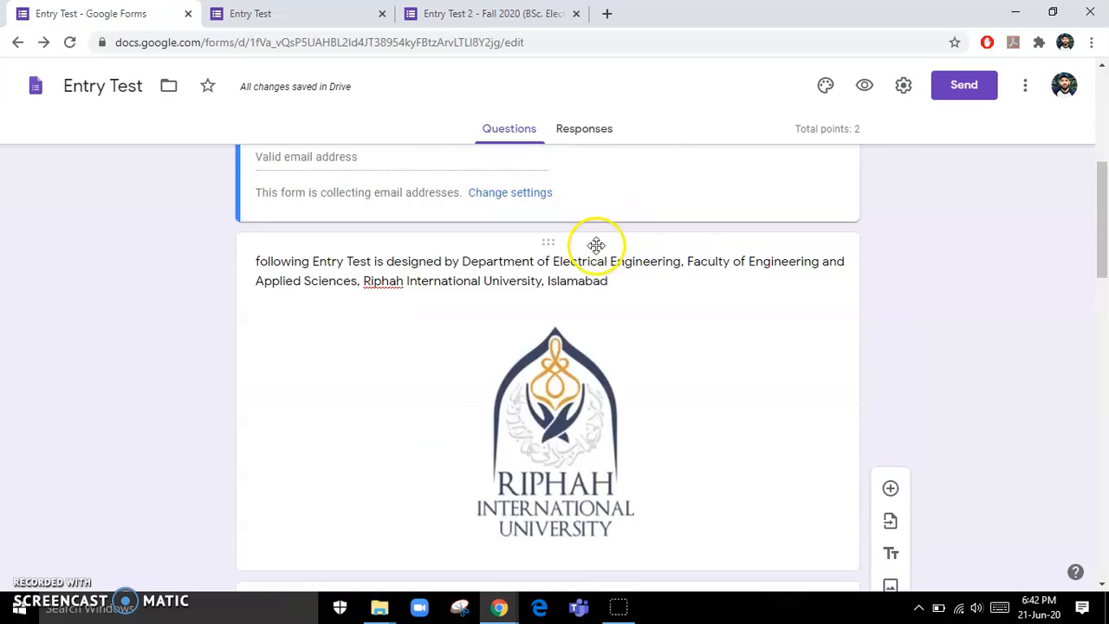
- Review the General, Presentation and Quizzes settings, keeping email collection and manual grade release, then save
{"action": "left_click", "coordinate": [906, 86]}
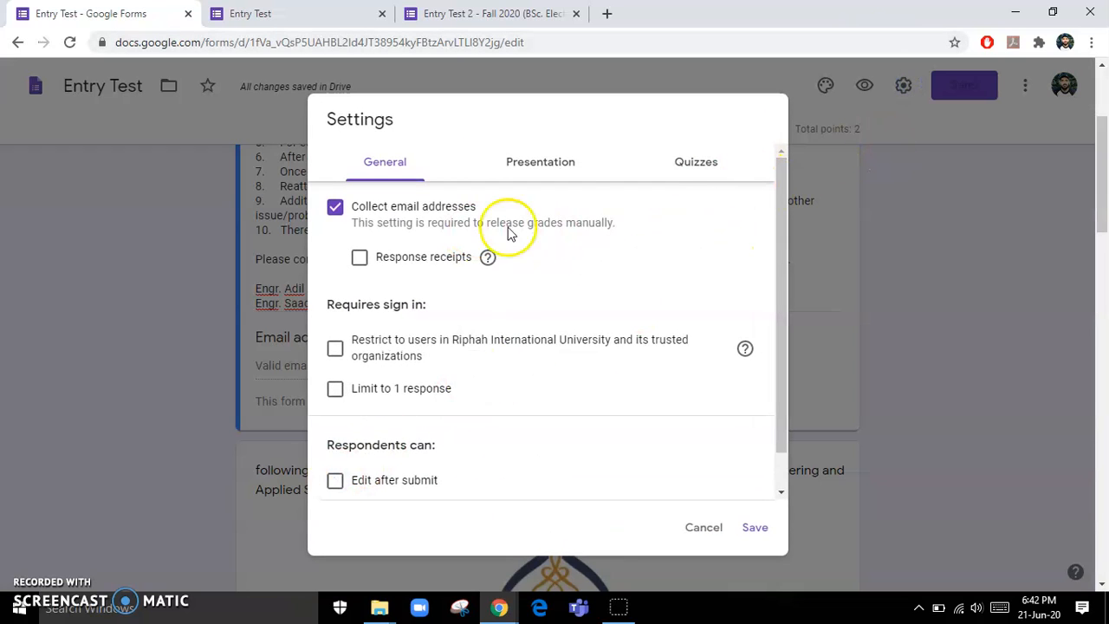
{"action": "scroll", "coordinate": [390, 230], "scroll_direction": "up", "scroll_amount": 3}
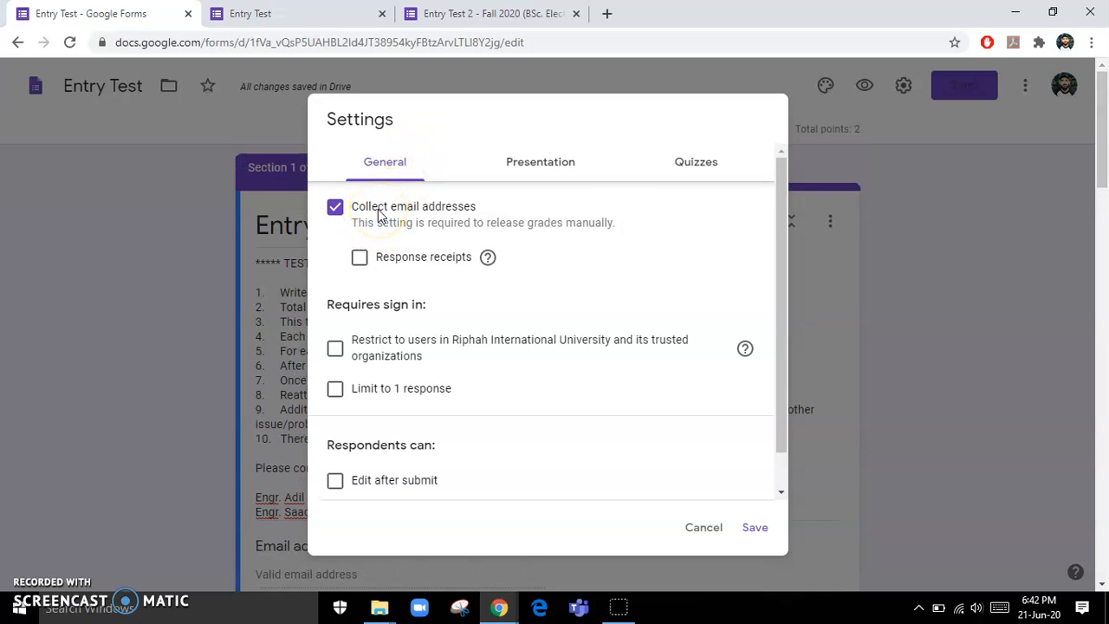
{"action": "left_click", "coordinate": [549, 158]}
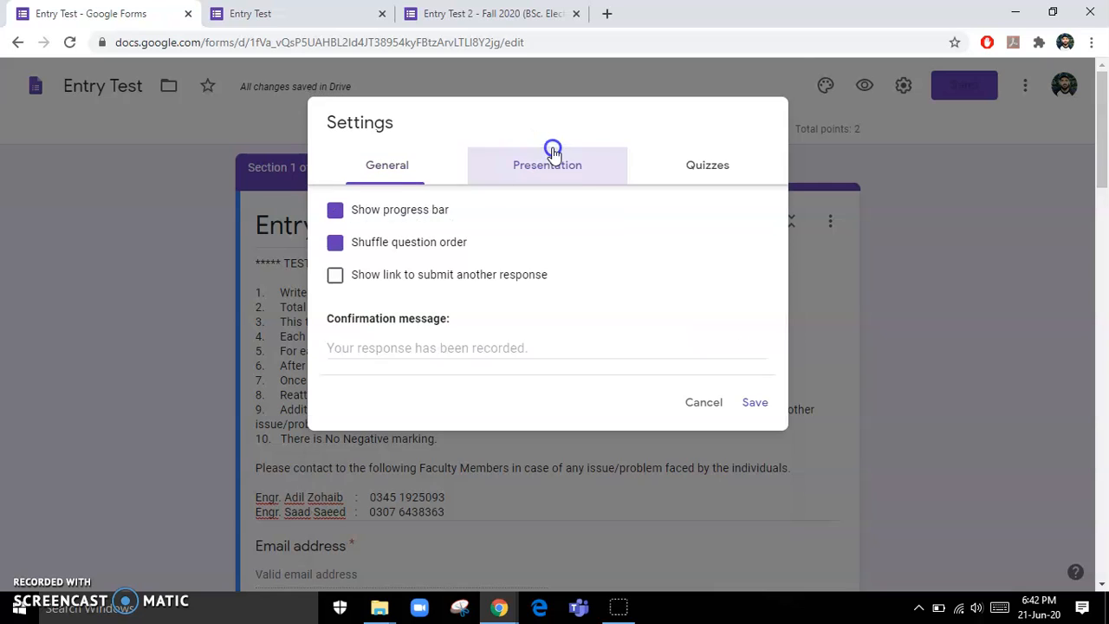
{"action": "left_click", "coordinate": [702, 165]}
{"action": "scroll", "coordinate": [541, 364], "scroll_direction": "down", "scroll_amount": 3}
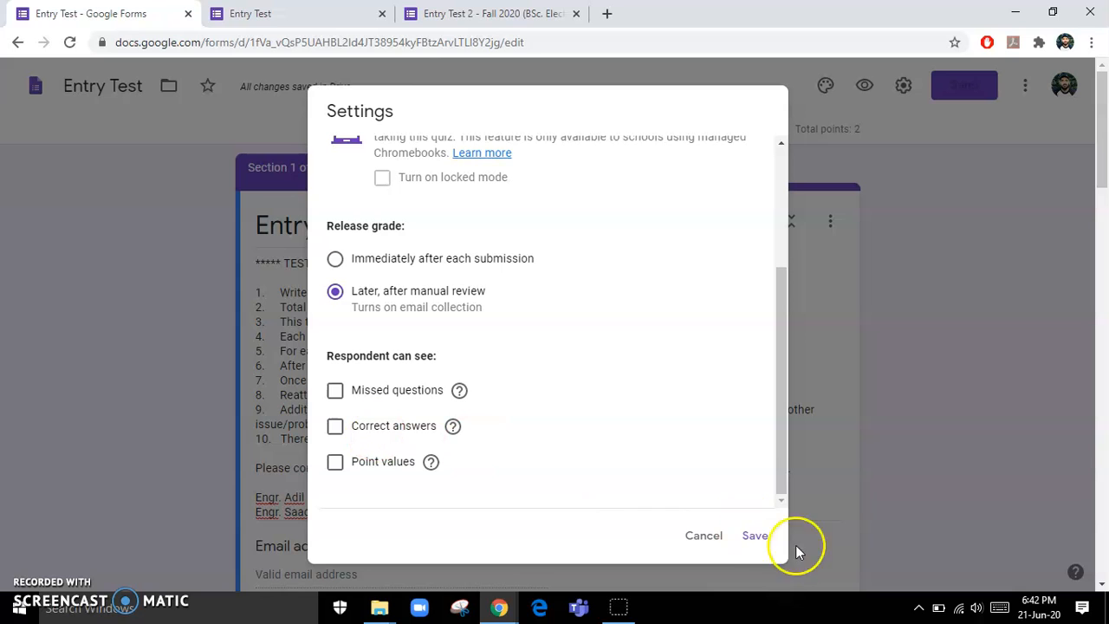
{"action": "left_click", "coordinate": [754, 537]}
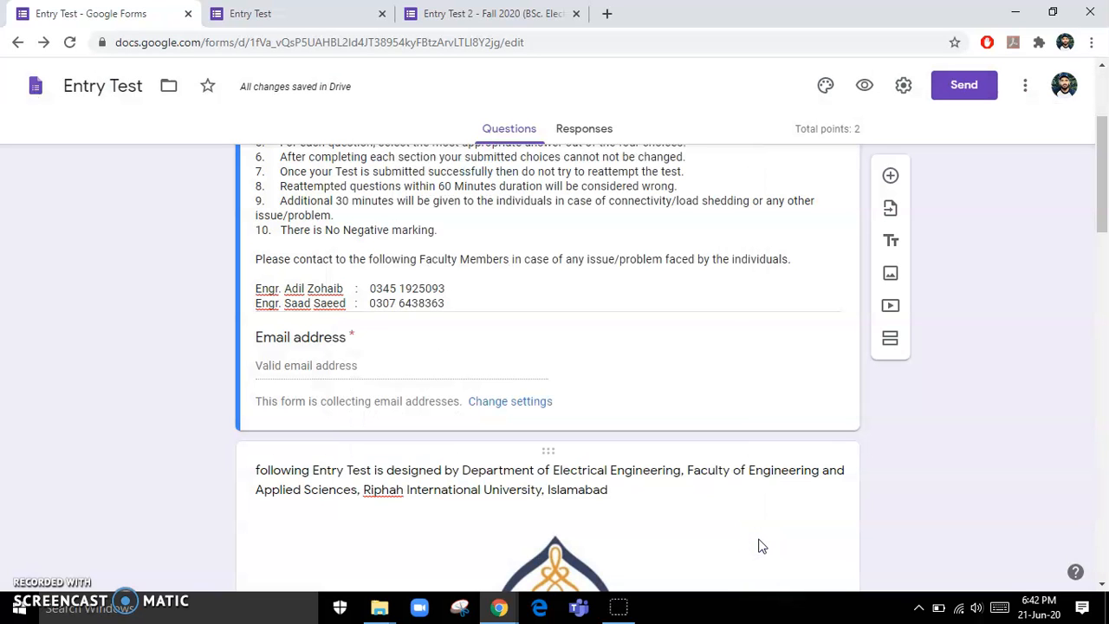